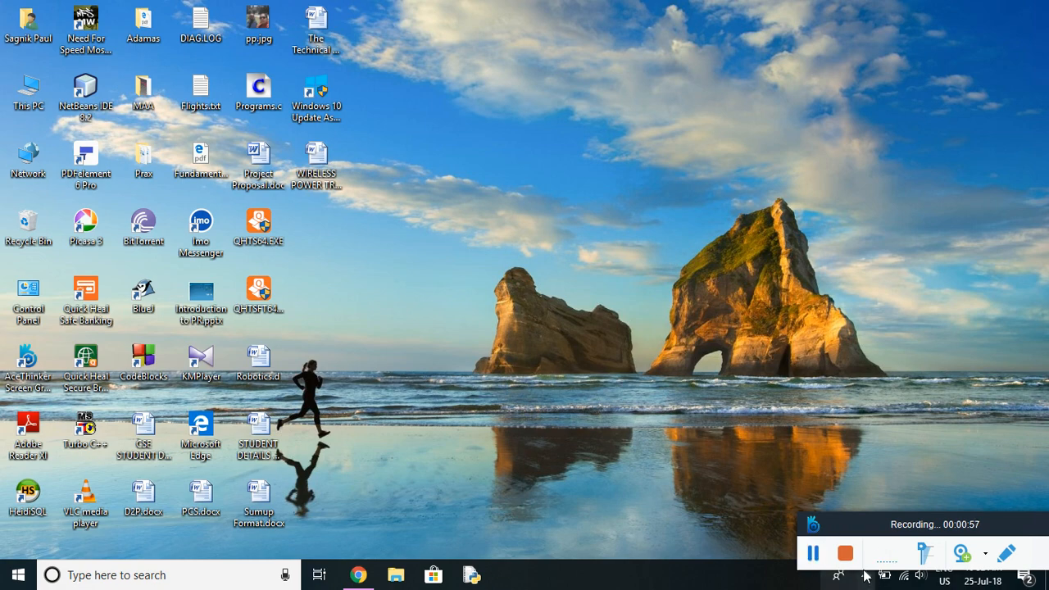
Sign in to the Actions console with the Google account and its password, then scroll to the projects list.
click(359, 574)
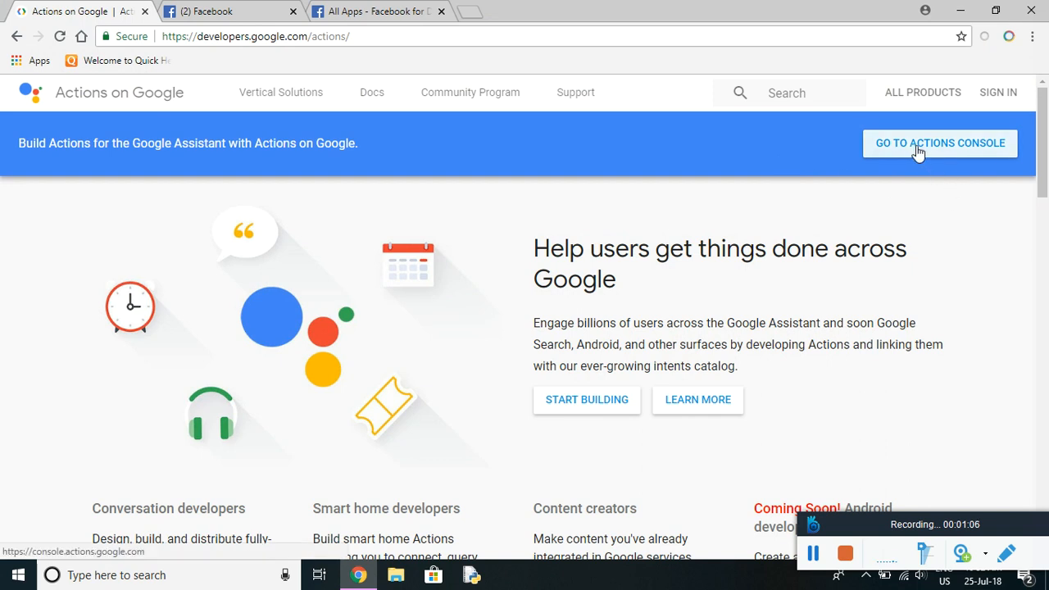
click(968, 152)
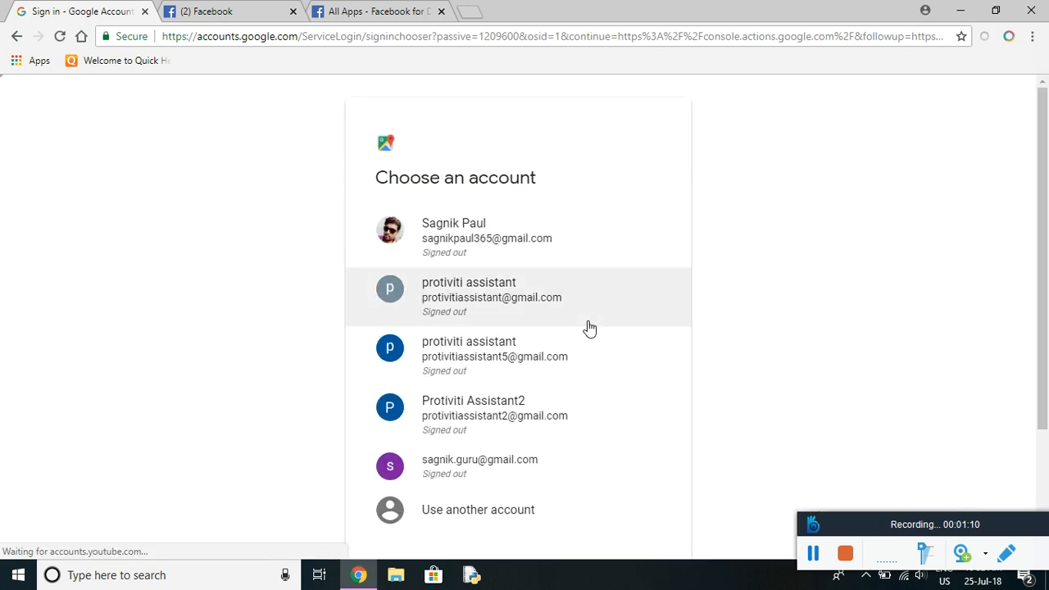
click(514, 362)
text(••••••••••)
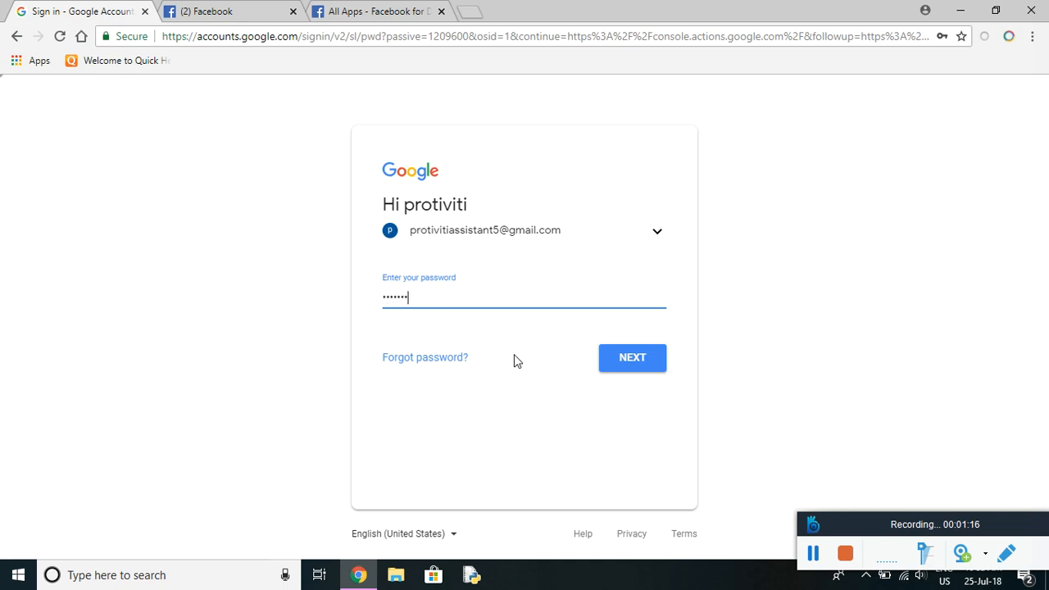
text(•••••)
key(Return)
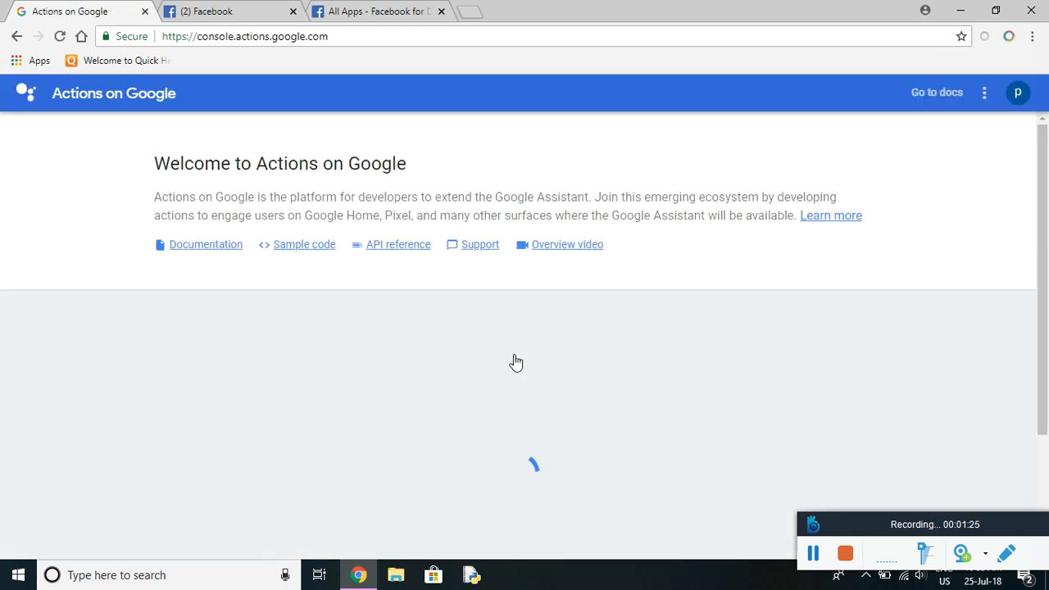
scroll(515, 362, down, 1)
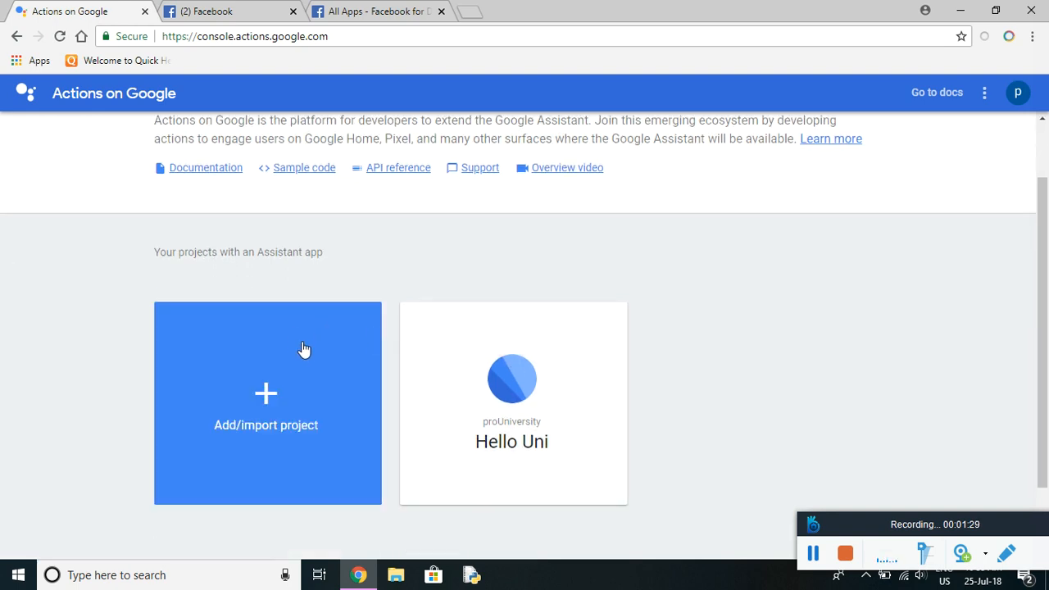
Create a new Actions project named proHotel, skipping the category choice.
click(273, 395)
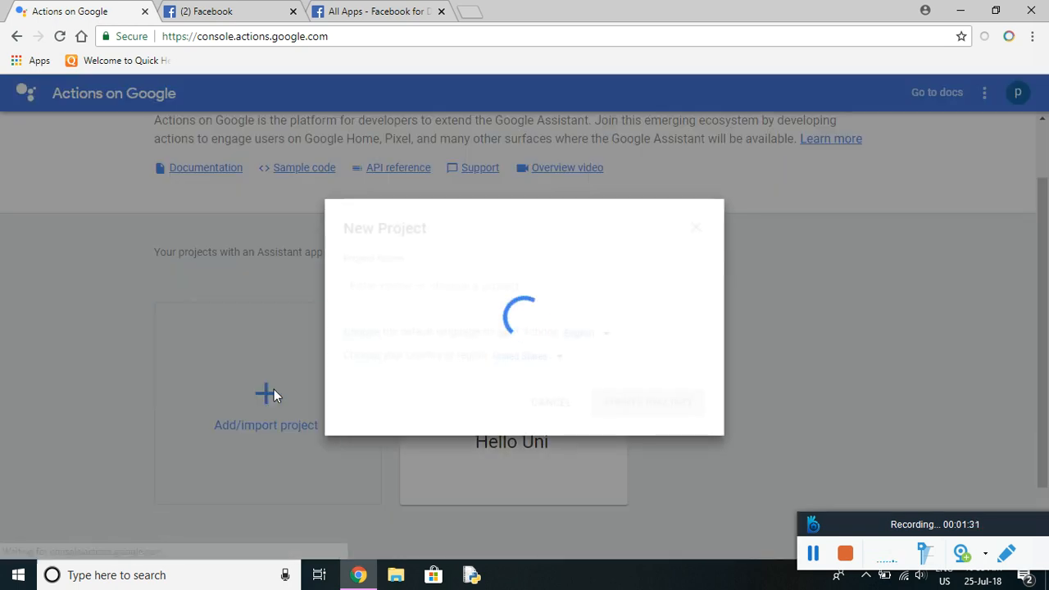
click(401, 288)
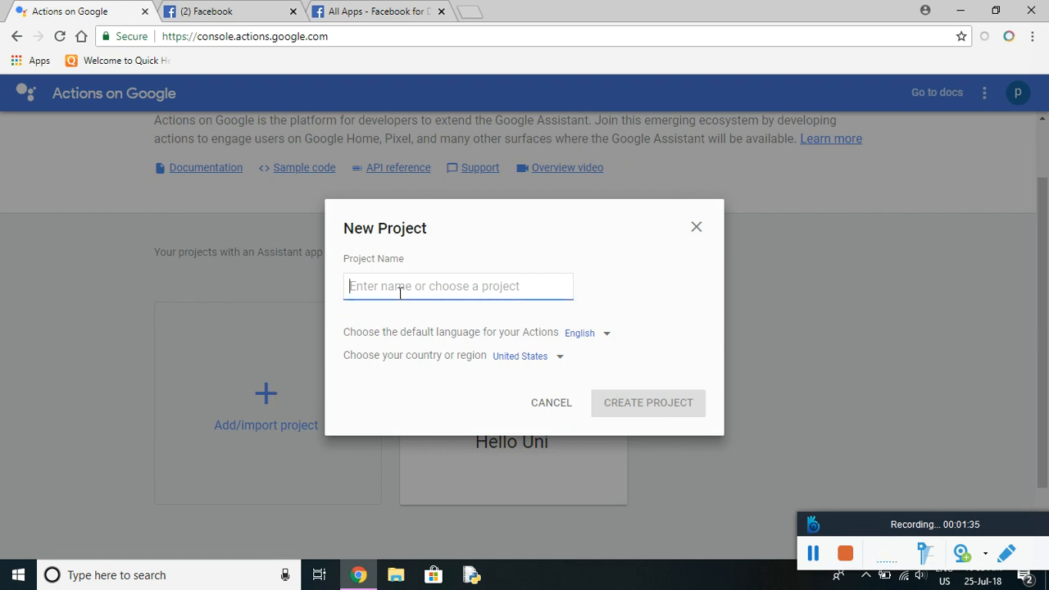
text(proHotel)
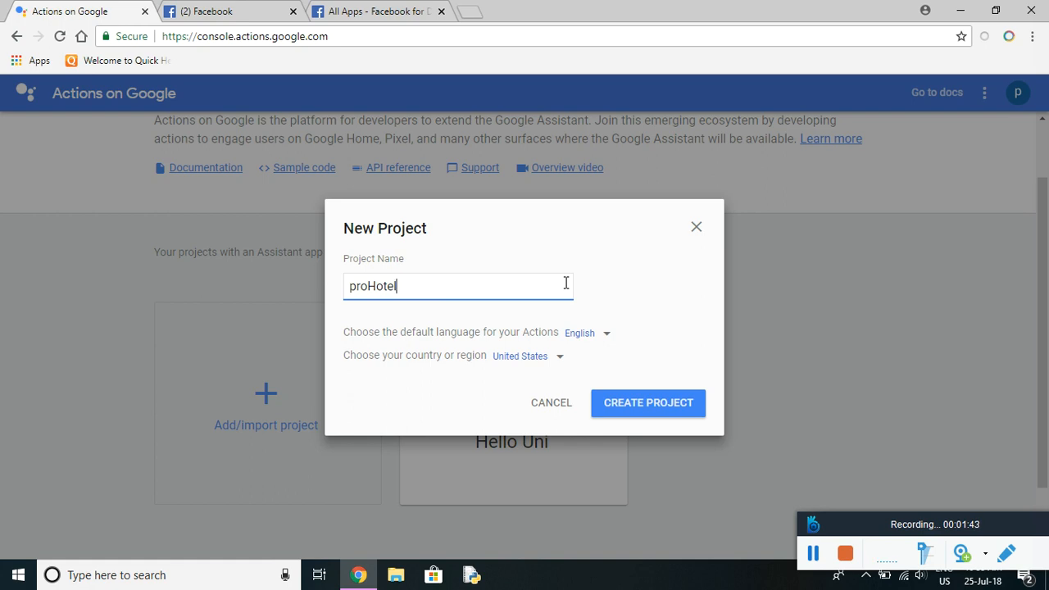
click(630, 409)
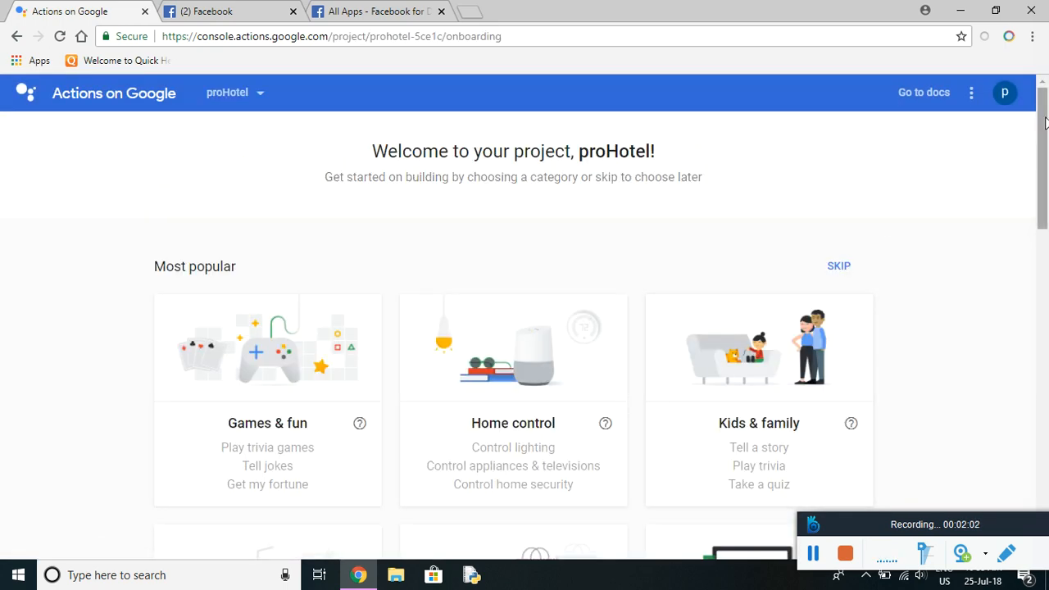
mouse_move(1045, 121)
mouse_down()
mouse_move(1023, 320)
mouse_move(1042, 115)
mouse_up()
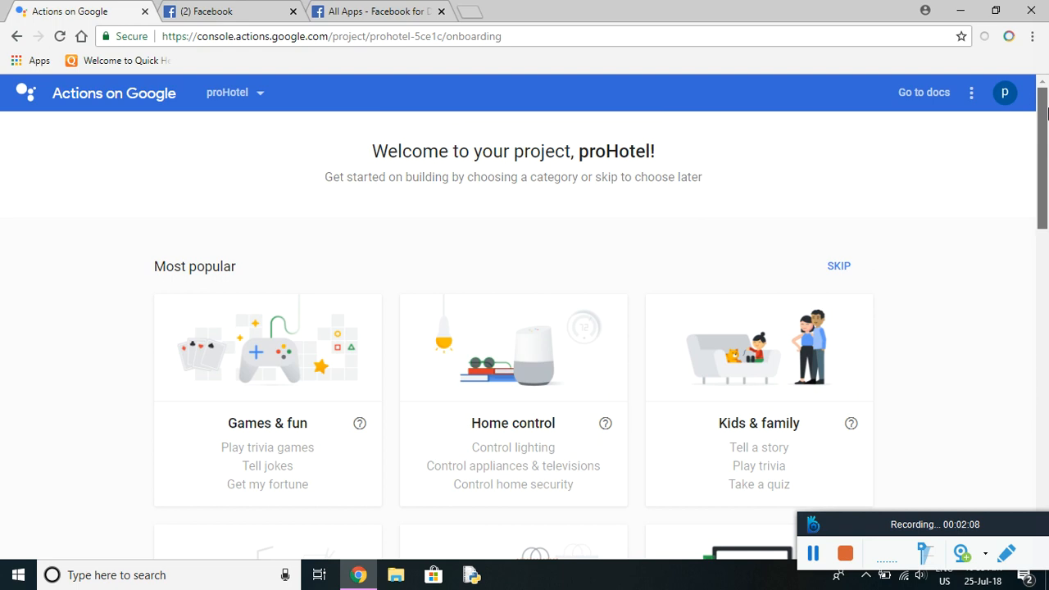
click(839, 267)
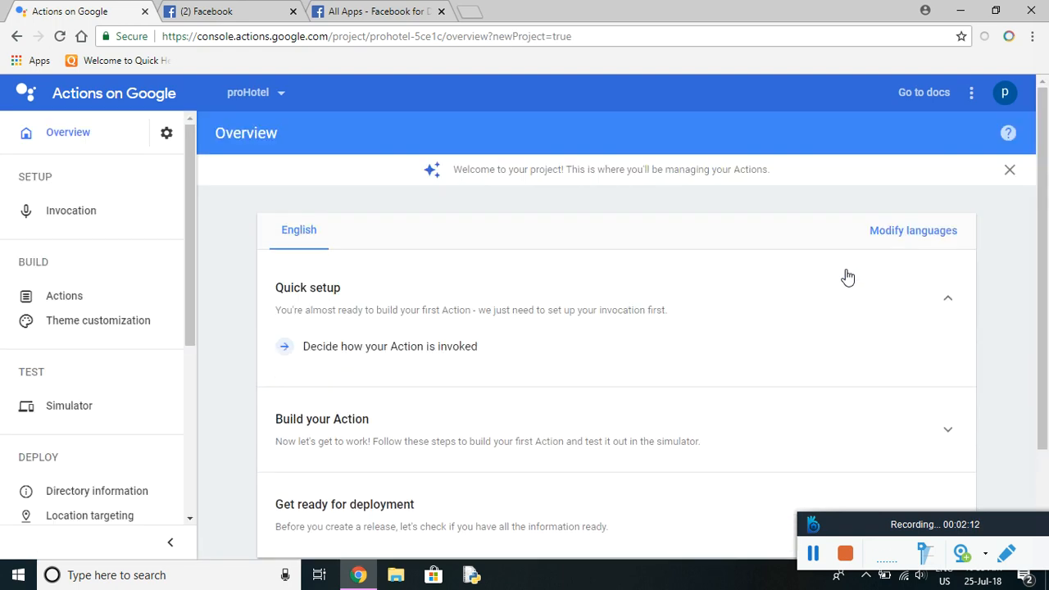
Set the invocation display name to 'pro Hotel' and save it.
click(80, 215)
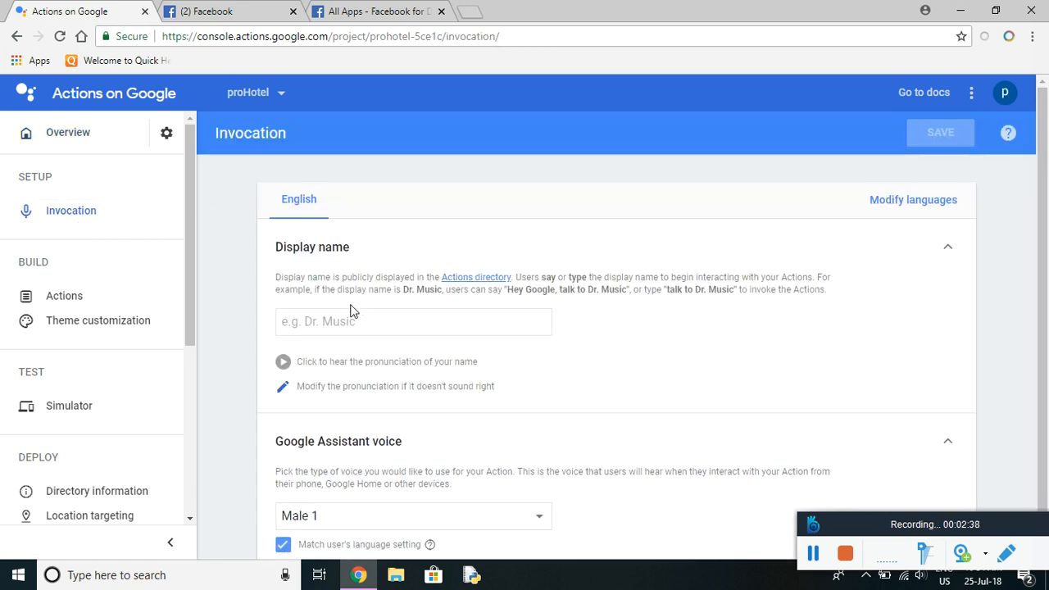
click(348, 327)
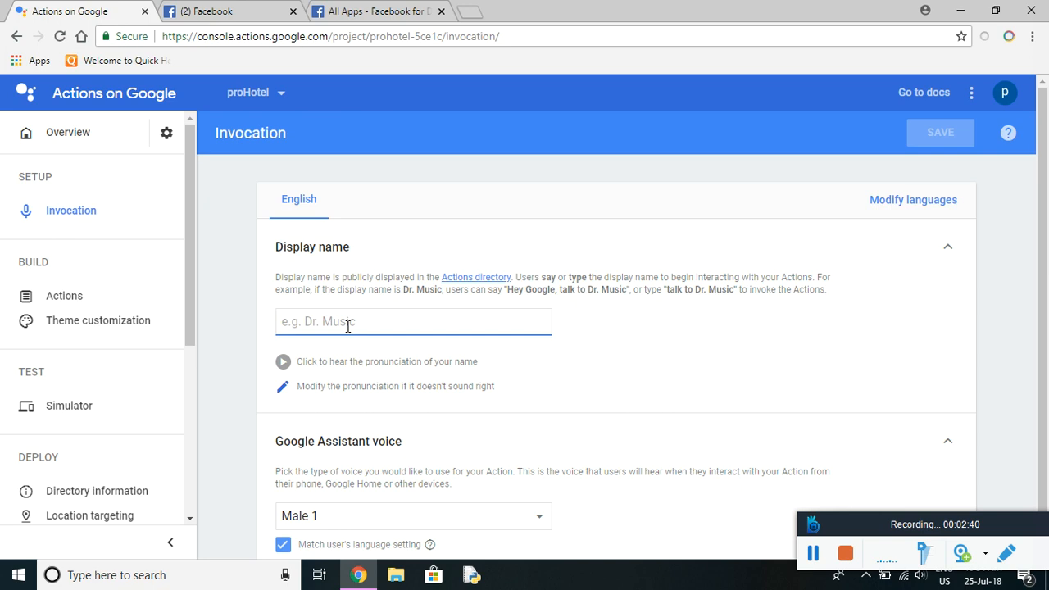
text(pro H)
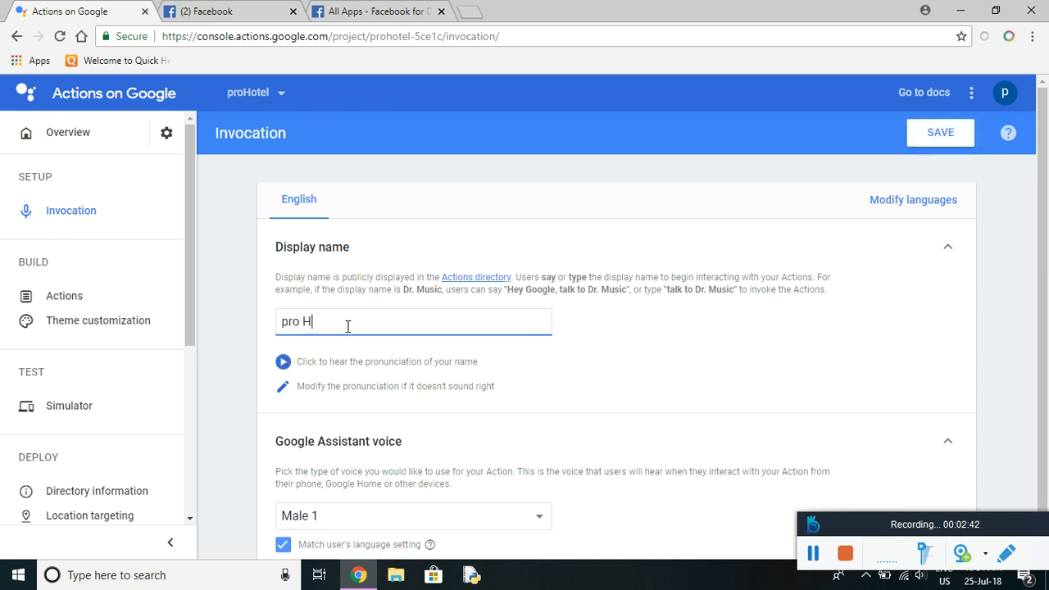
text(otel)
click(951, 136)
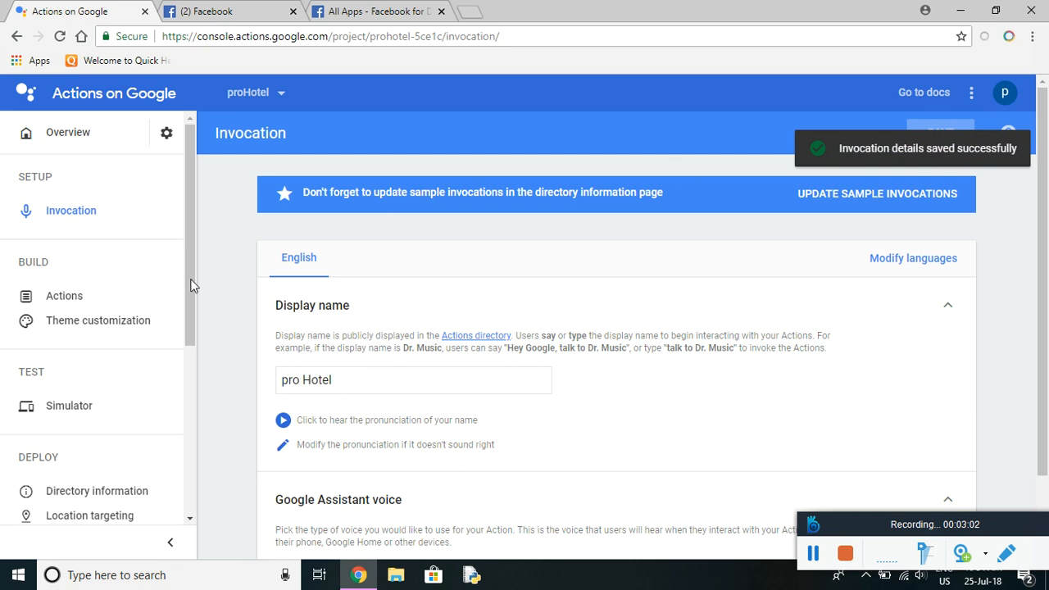
Add a Custom intent as the first action and build it in Dialogflow.
click(81, 303)
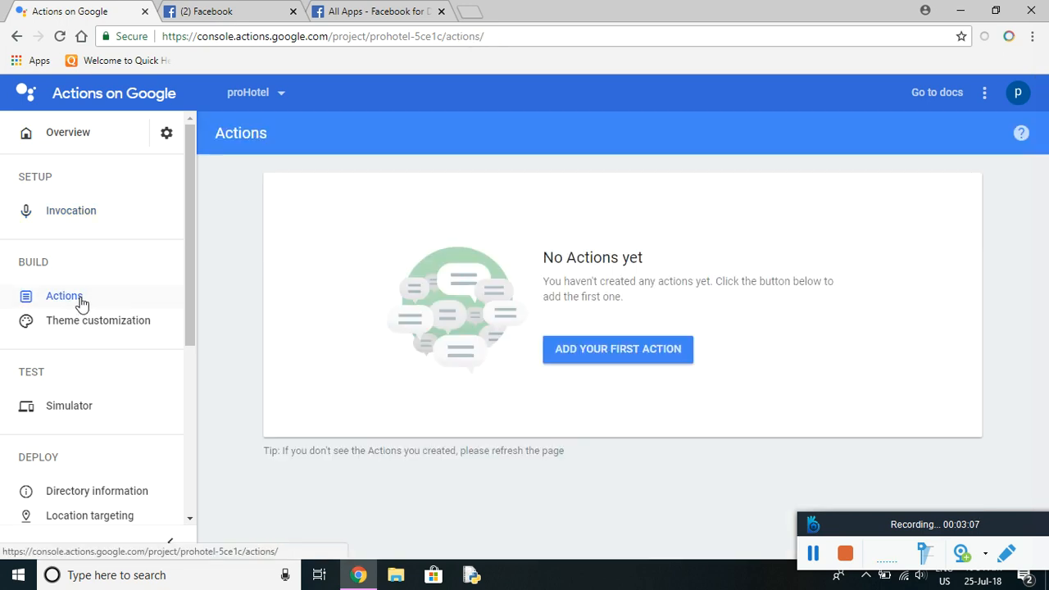
click(611, 358)
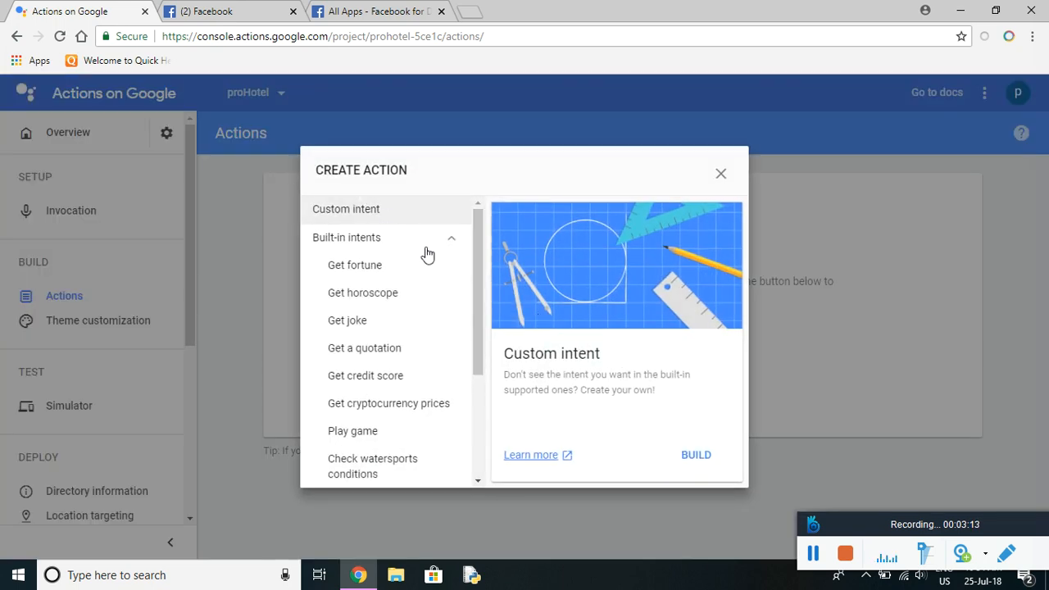
click(695, 456)
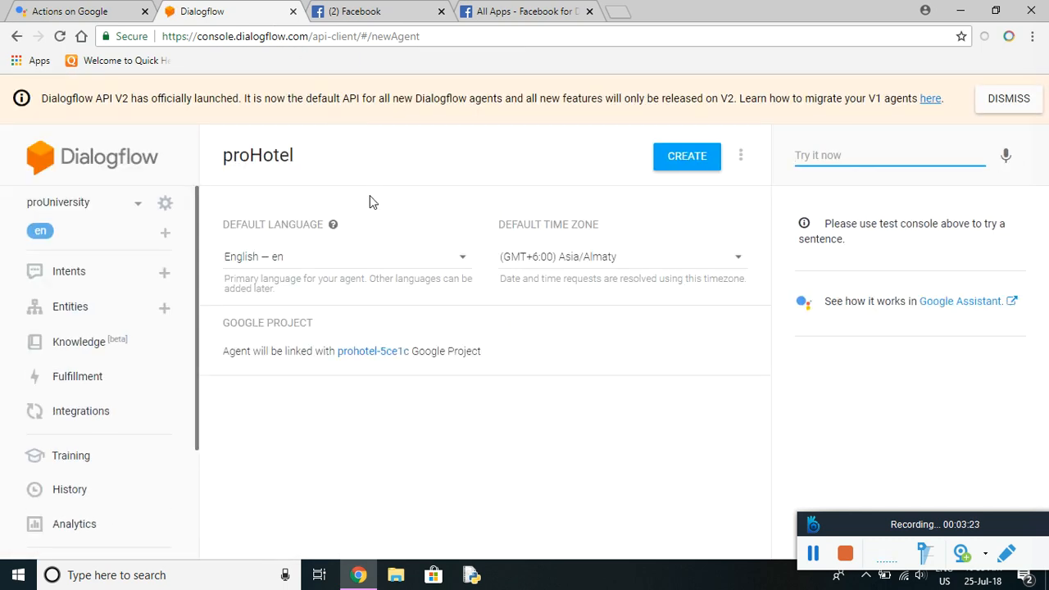
Create the proHotel agent with default time zone (GMT+5:30) Asia/Colombo.
click(139, 210)
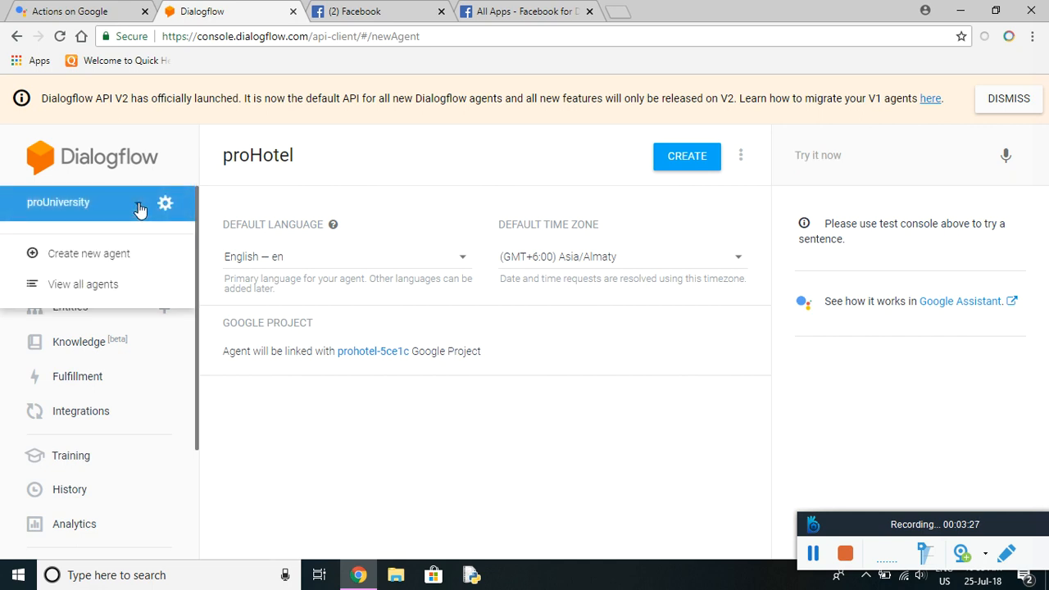
click(140, 211)
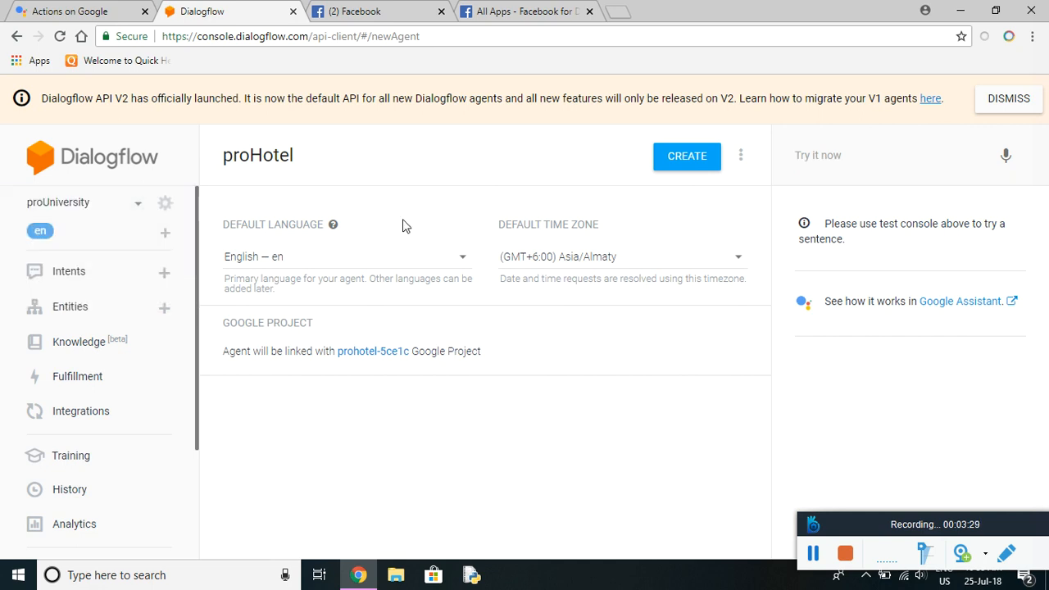
click(719, 264)
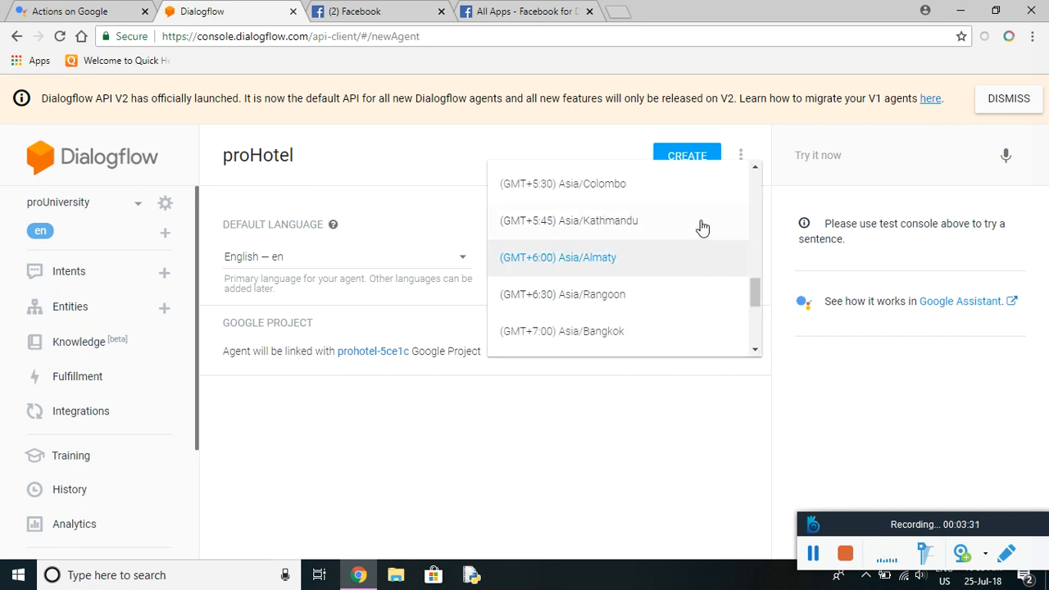
click(590, 191)
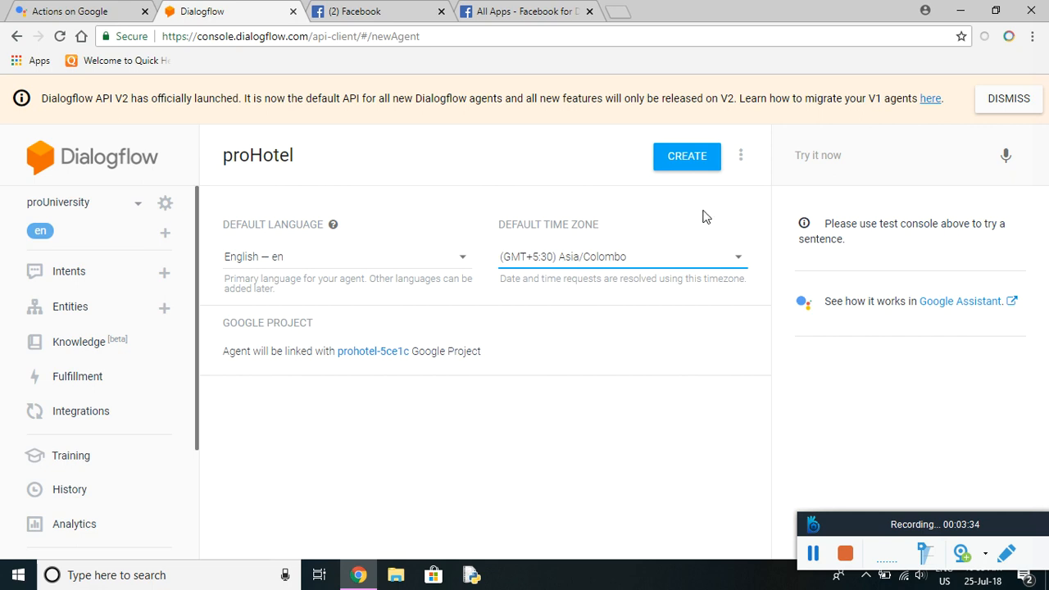
click(697, 159)
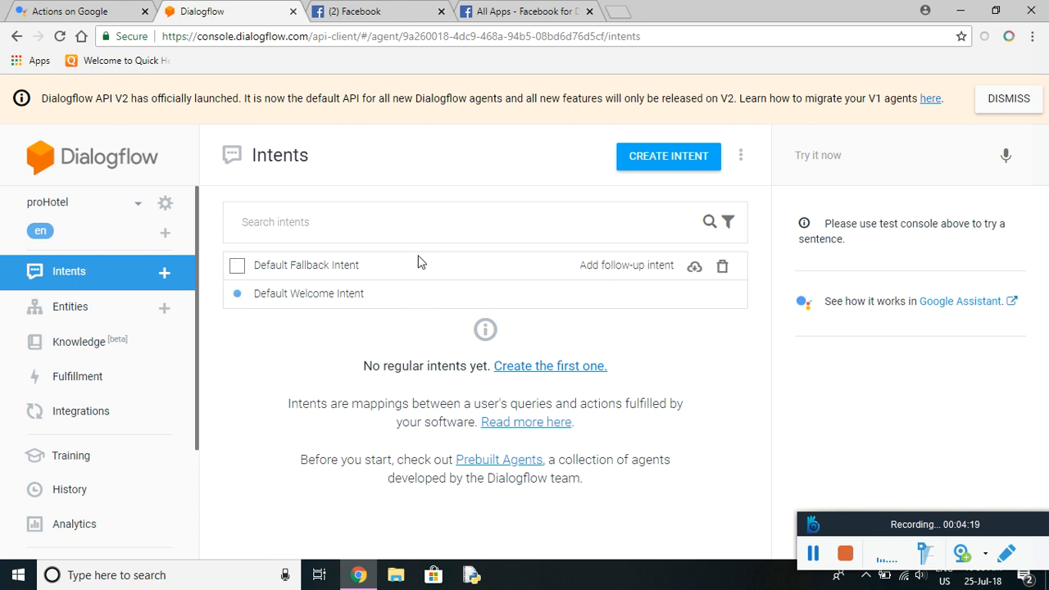
Create a new intent named Hotel Details.
click(164, 272)
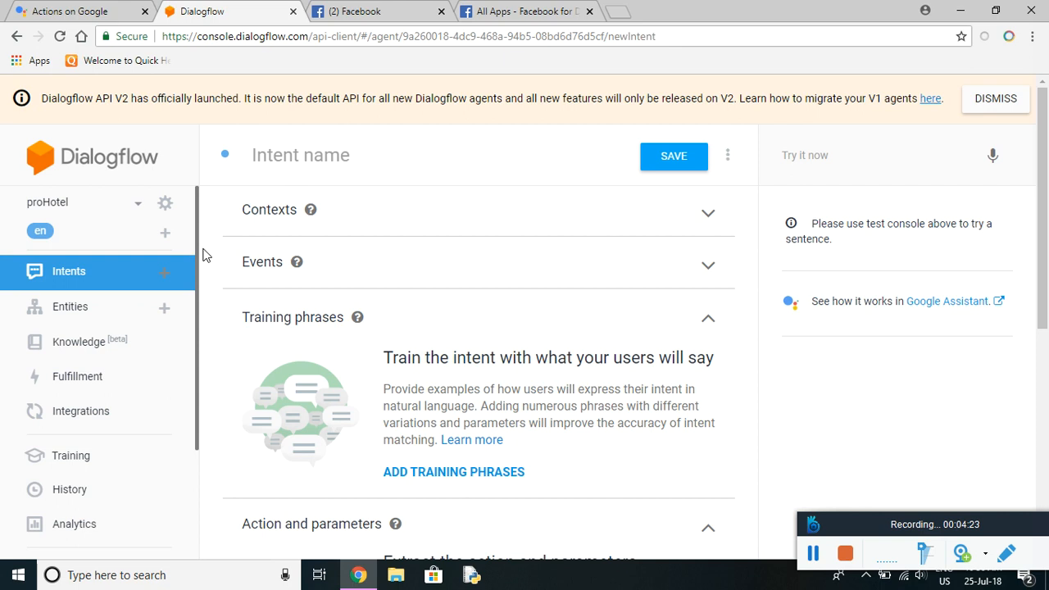
click(303, 157)
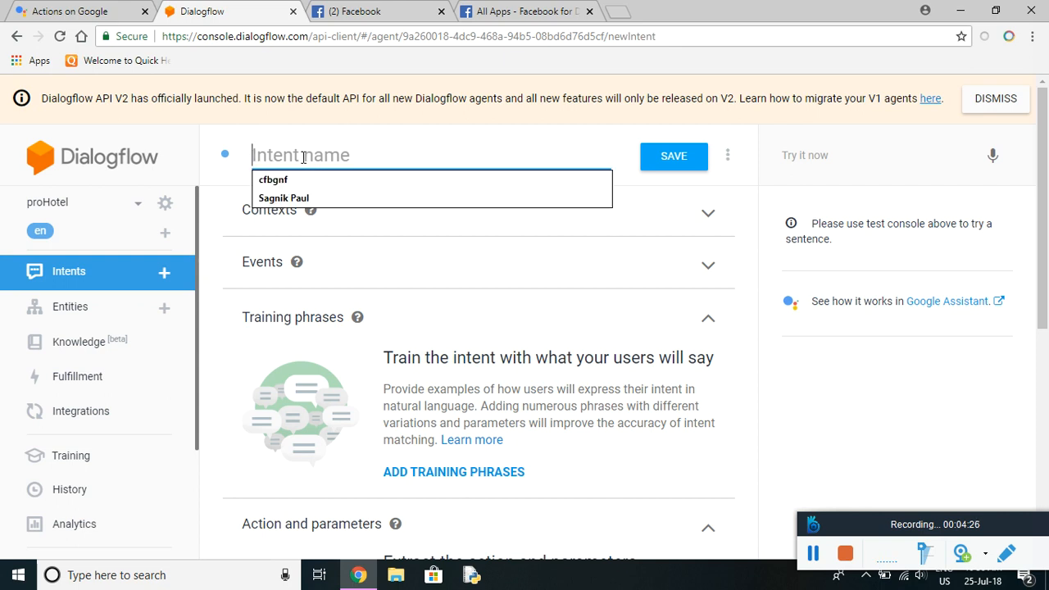
text(Hotel )
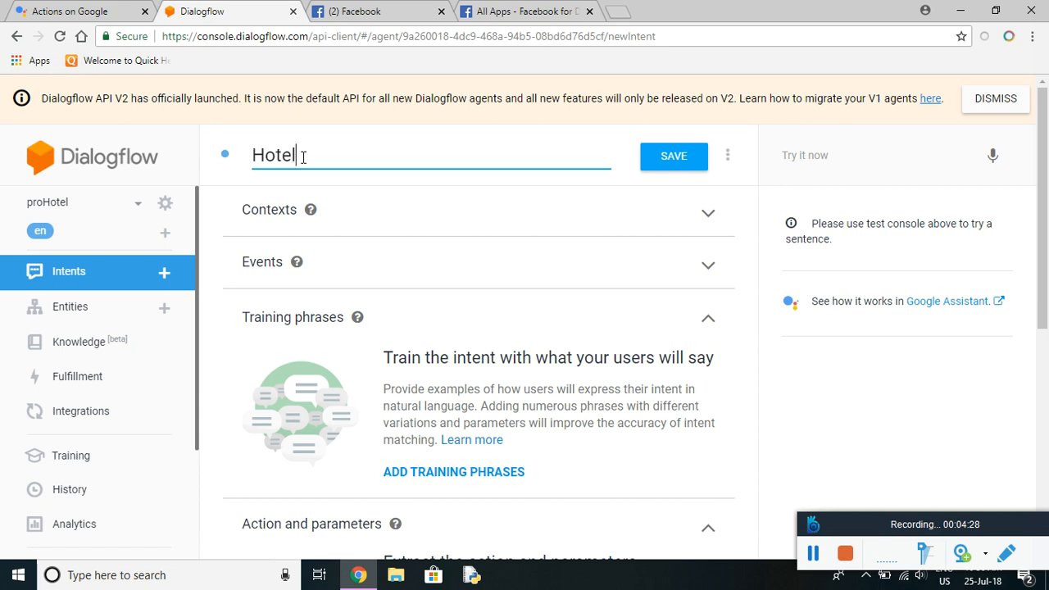
text(Details)
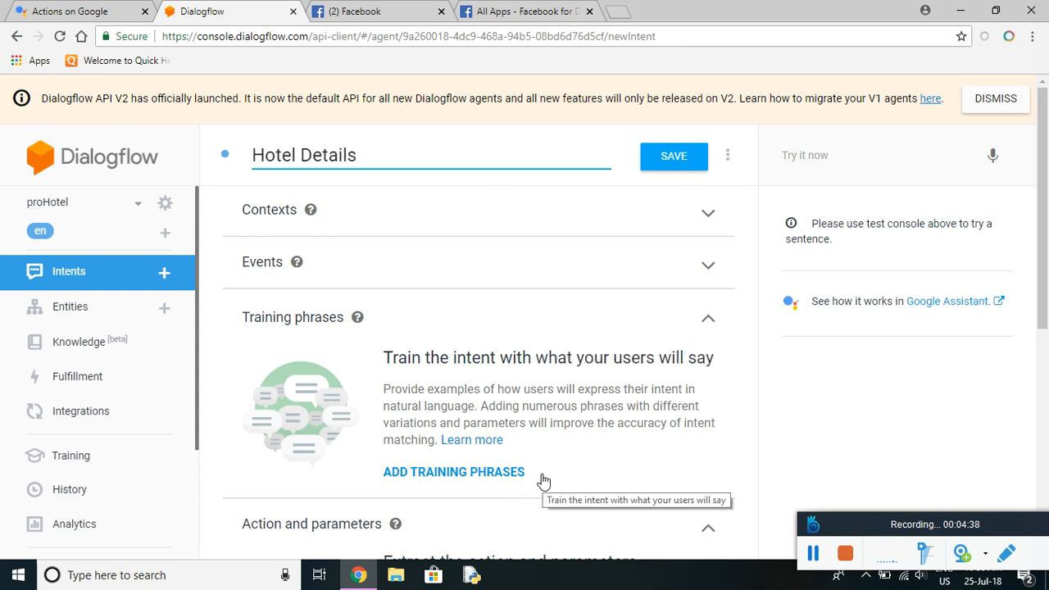
Add training phrases 'Tell me about the hotel' and 'Give me the details of the hotel'.
click(499, 473)
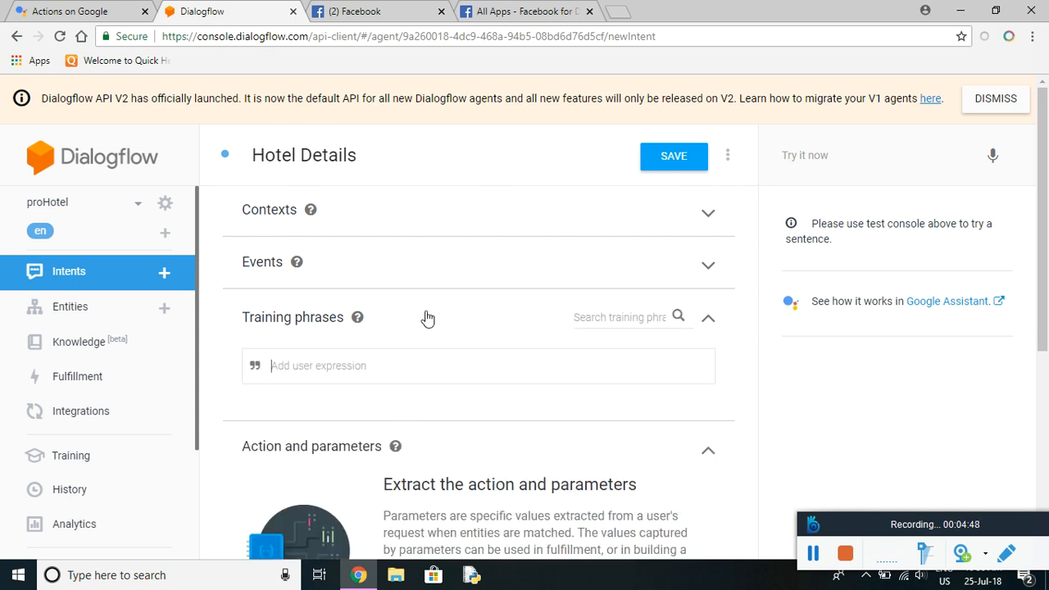
text(Tel)
text(l me abou)
text(t h)
text(he hotel)
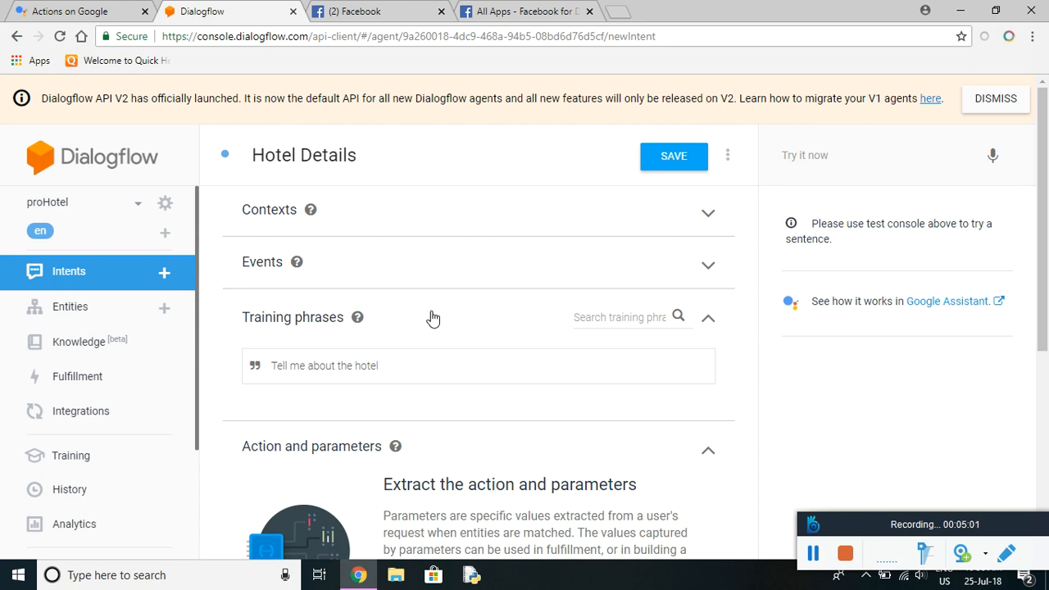
key(Return)
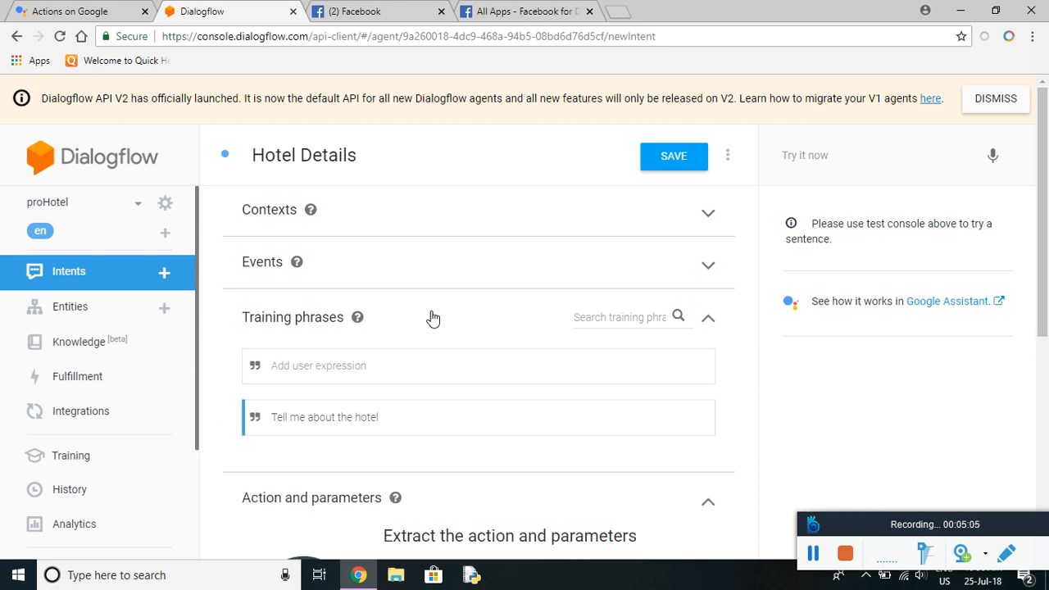
text(Wha)
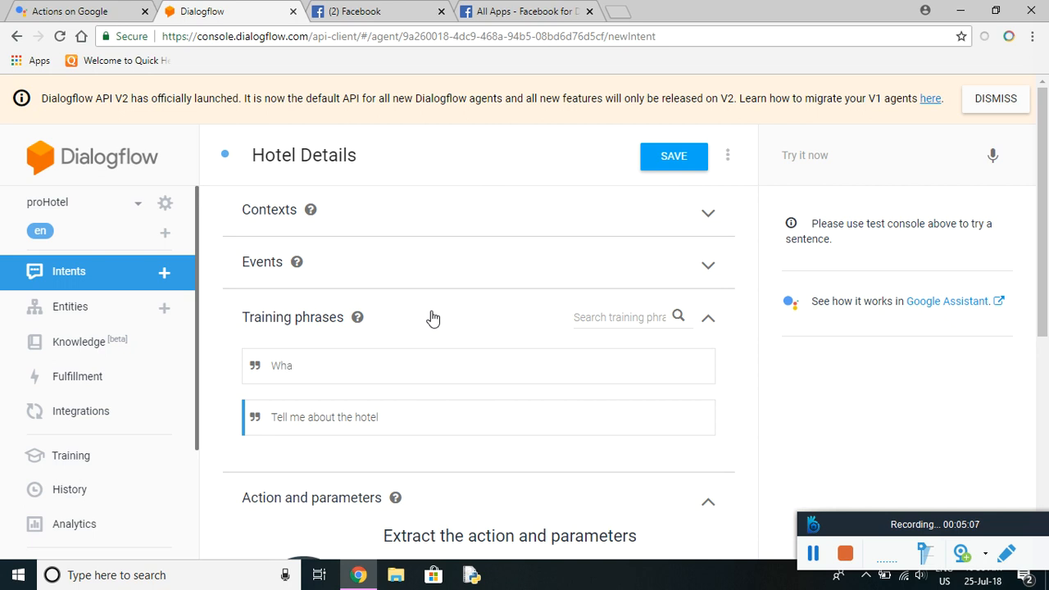
key(BackSpace)
key(BackSpace)
key(BackSpace)
text(Give the)
key(BackSpace)
key(BackSpace)
text(me the details of)
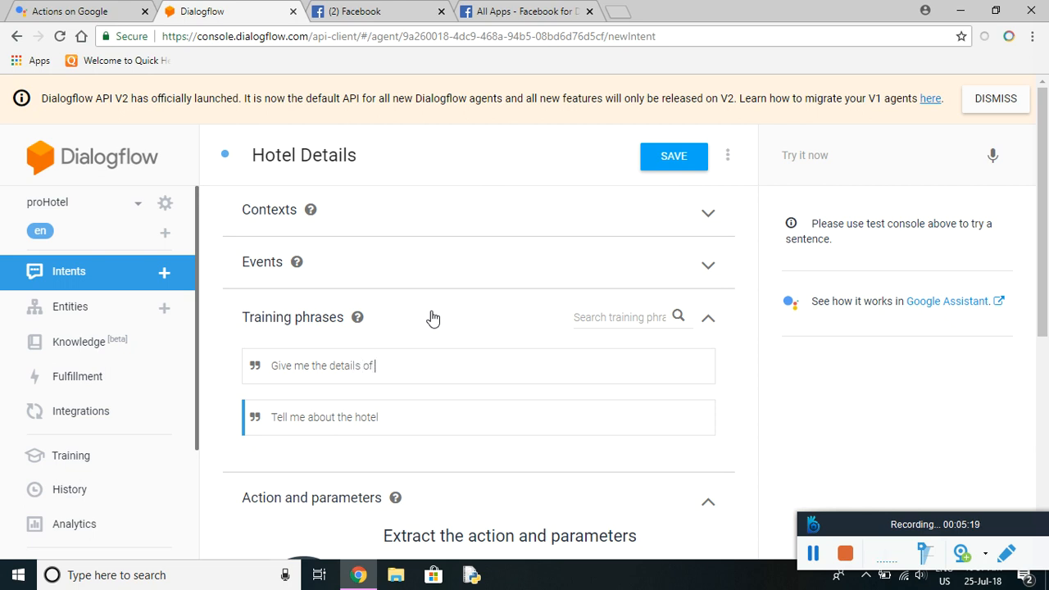
text( the hotel)
drag(1041, 233, 1045, 446)
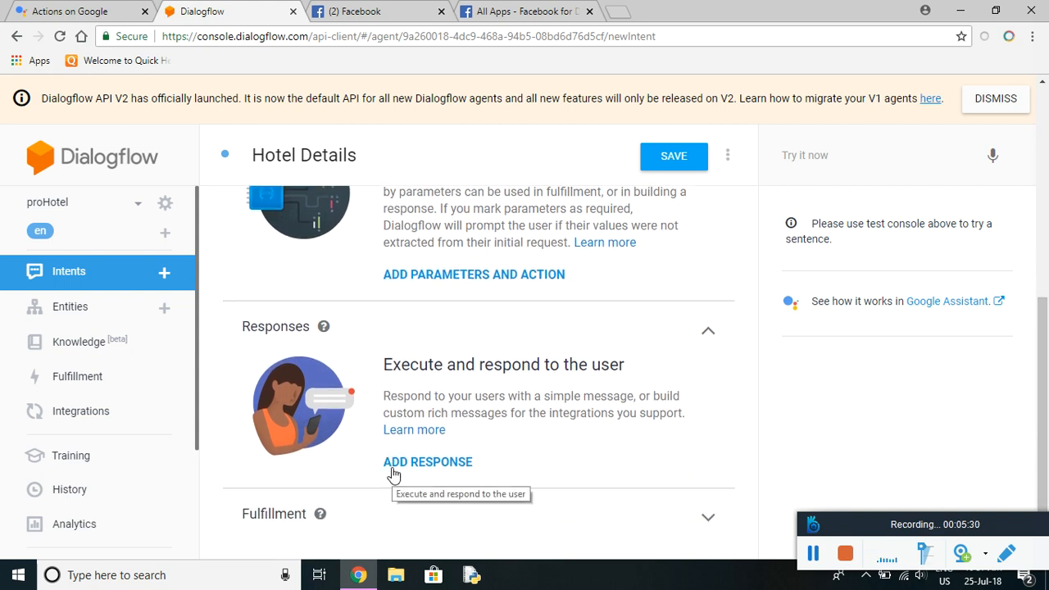
Add the reply 'This is a 5 star hotel chain… Kolkata, Mumbai, Delhi & Chennai' and save.
click(448, 471)
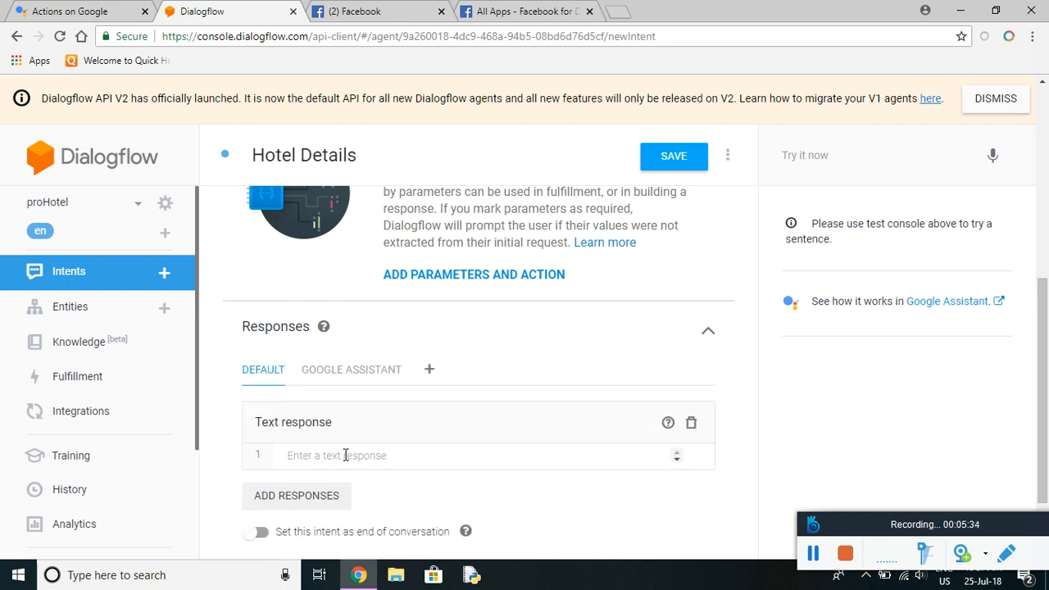
text(T)
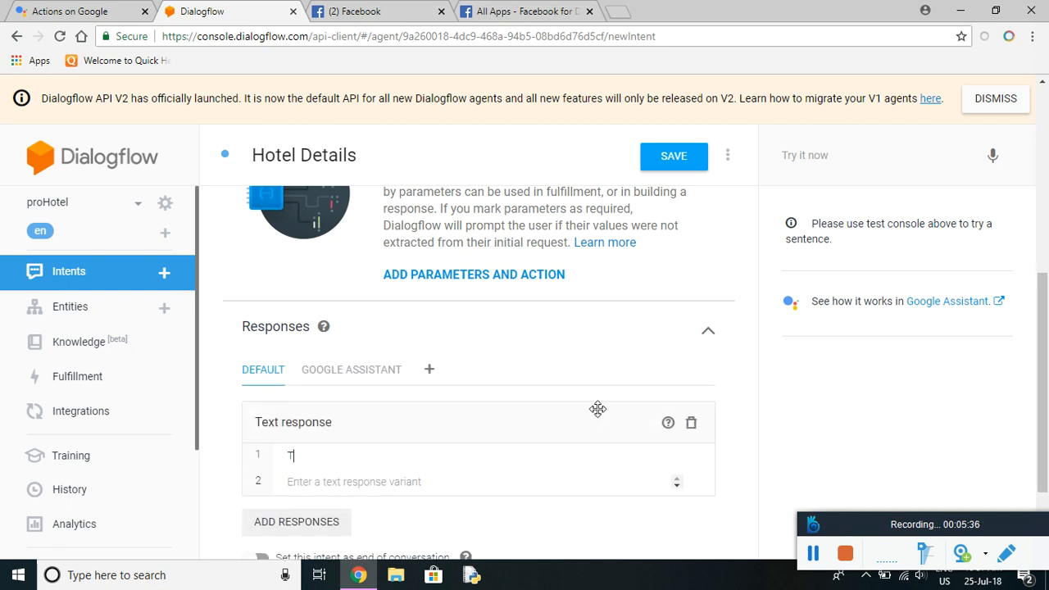
text(his is a 5 star hotel chai)
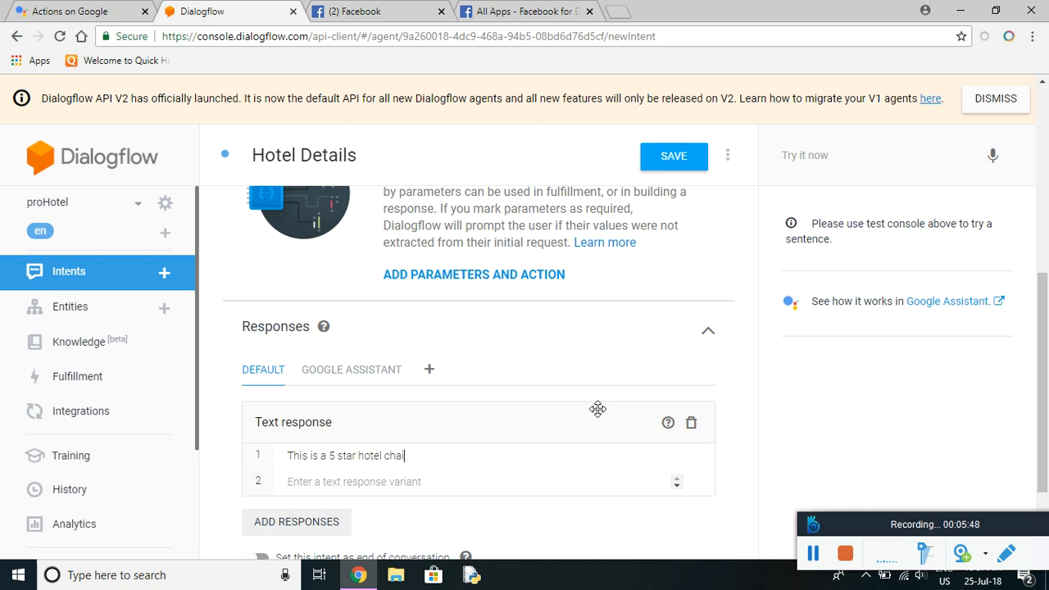
text(n based in metro cities)
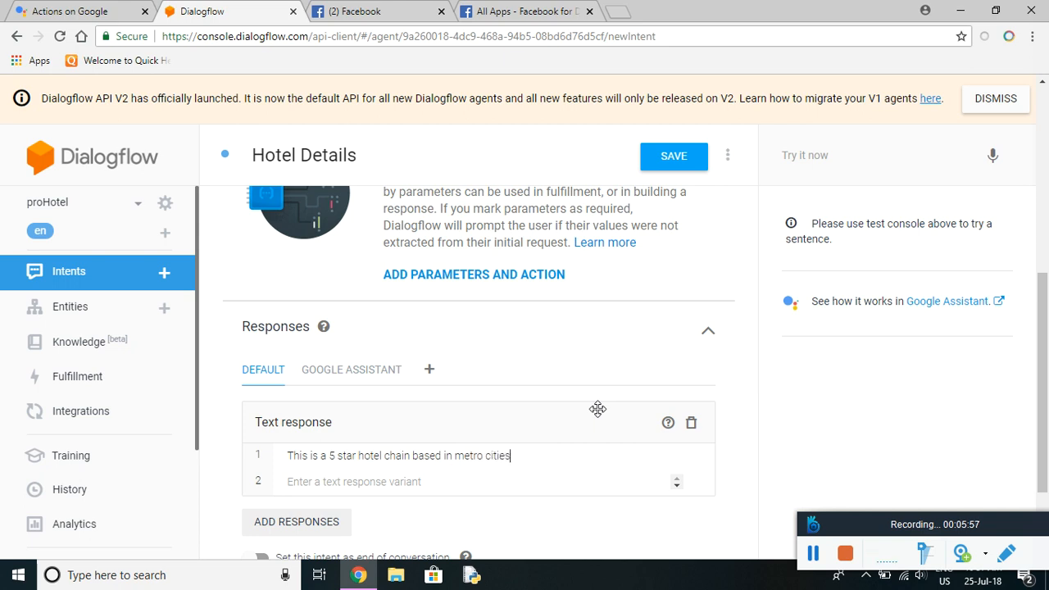
text( like Kolkata)
key(Left)
key(End)
text(, Mumbai)
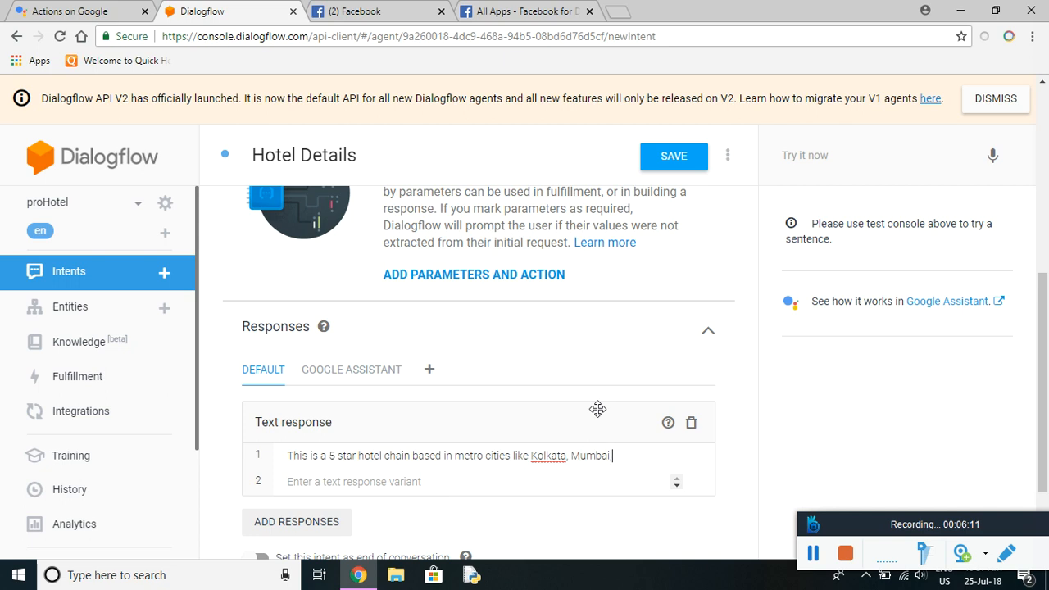
text(, Delhi & Chena)
text(ai)
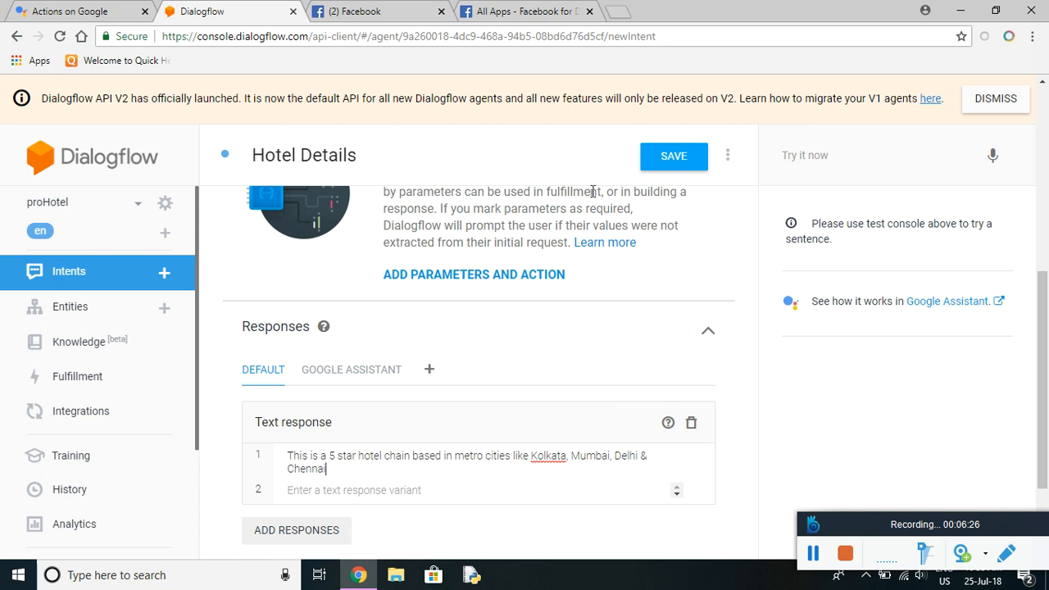
click(678, 164)
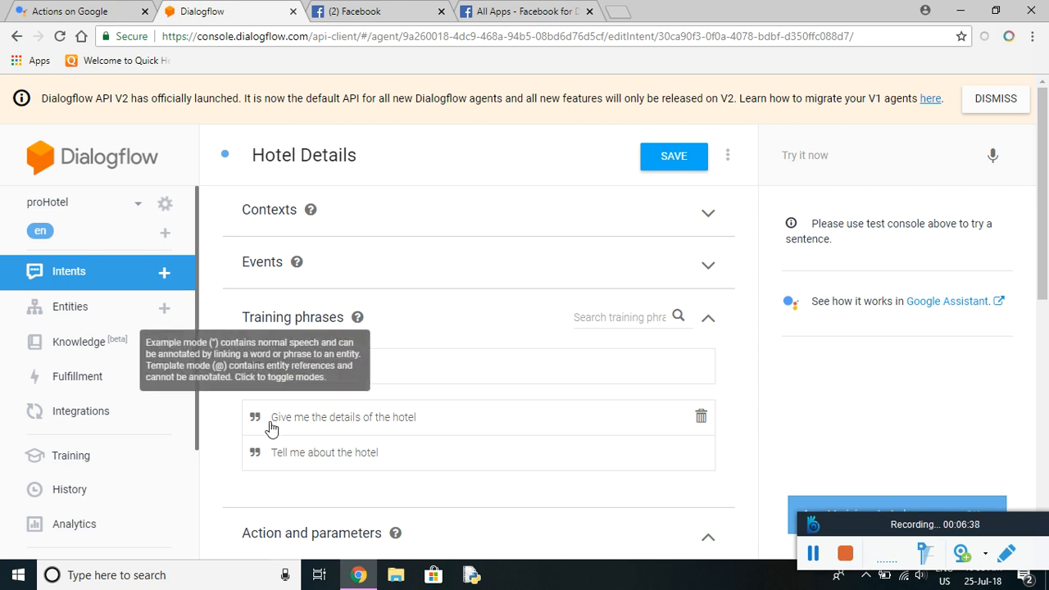
Test the agent with the copied phrase 'Give me the details of the hotel'.
click(418, 418)
drag(418, 417, 257, 413)
key(ctrl+c)
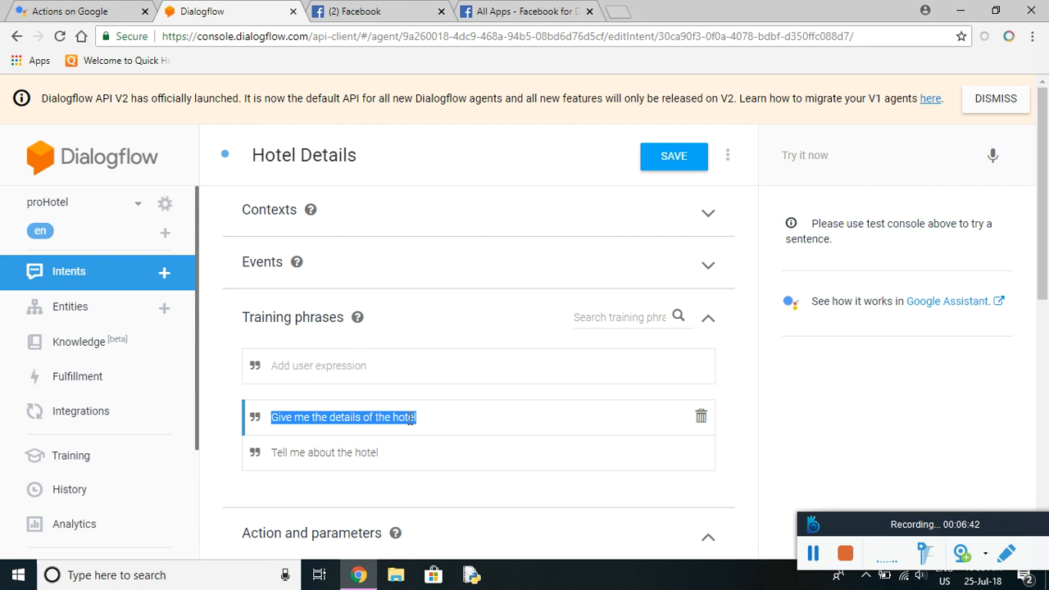
click(813, 155)
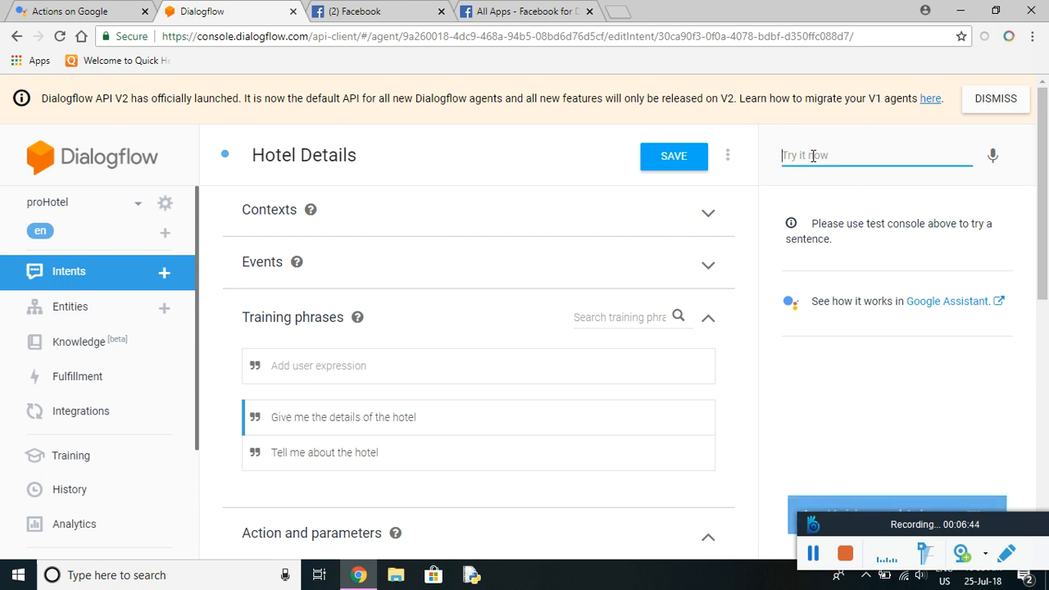
key(ctrl+v)
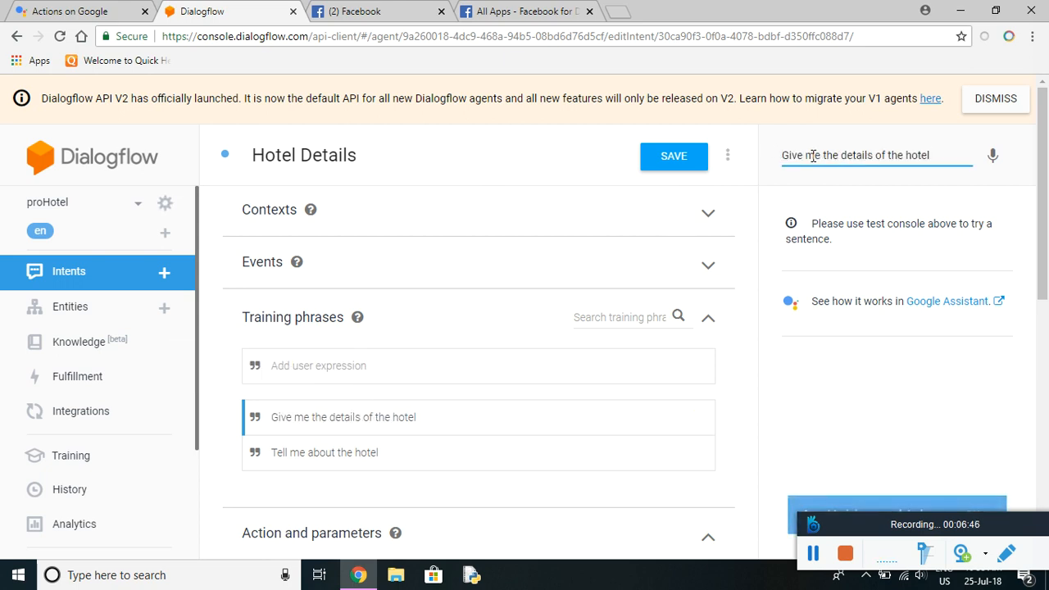
key(Return)
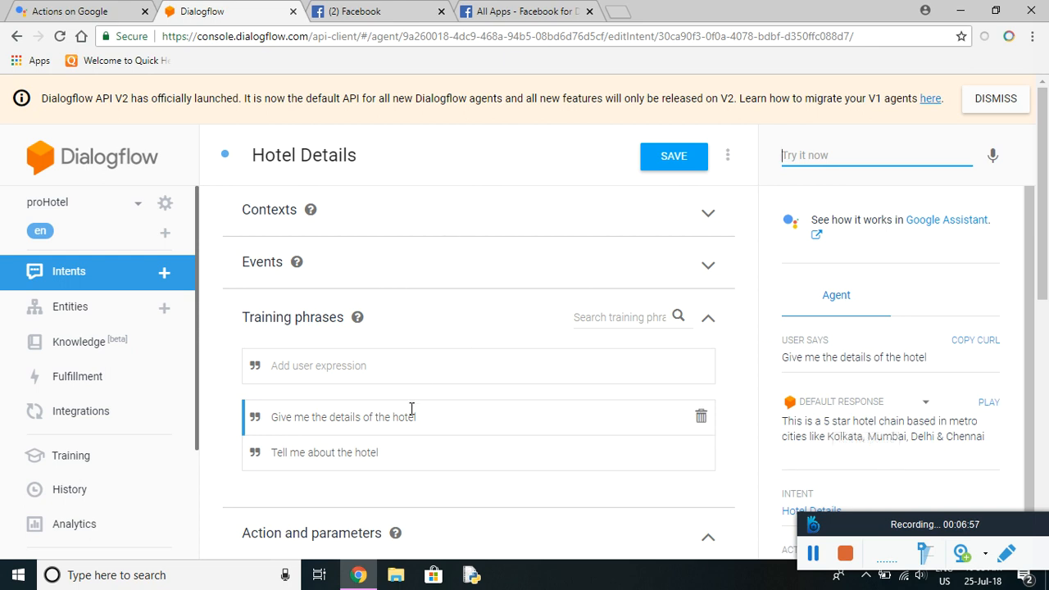
Test the query 'details', then return to the Intents list.
click(825, 155)
text(details)
key(Return)
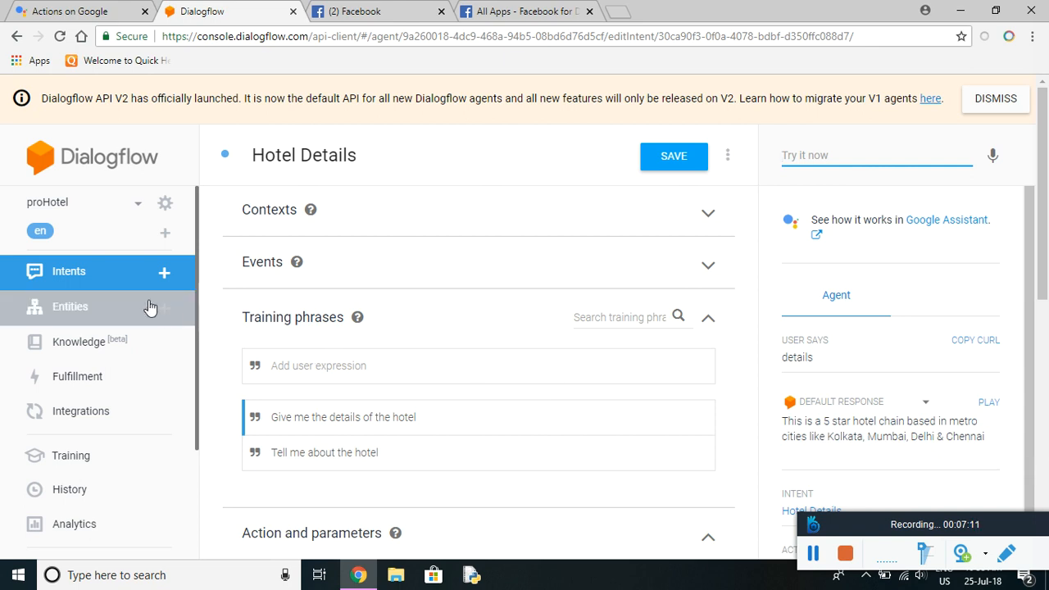
click(121, 279)
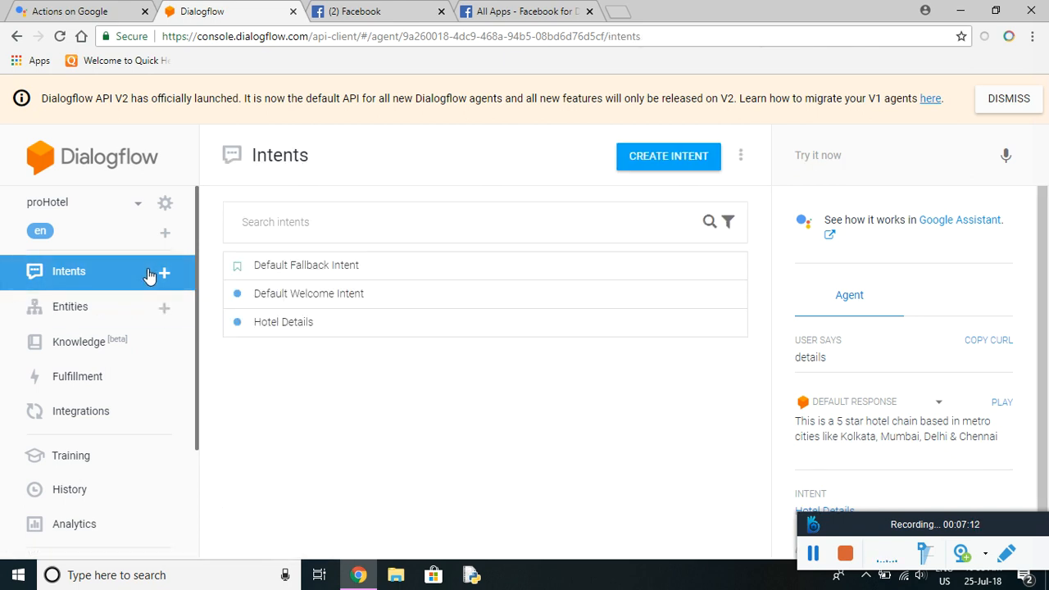
Create a new intent named Locations.
click(164, 274)
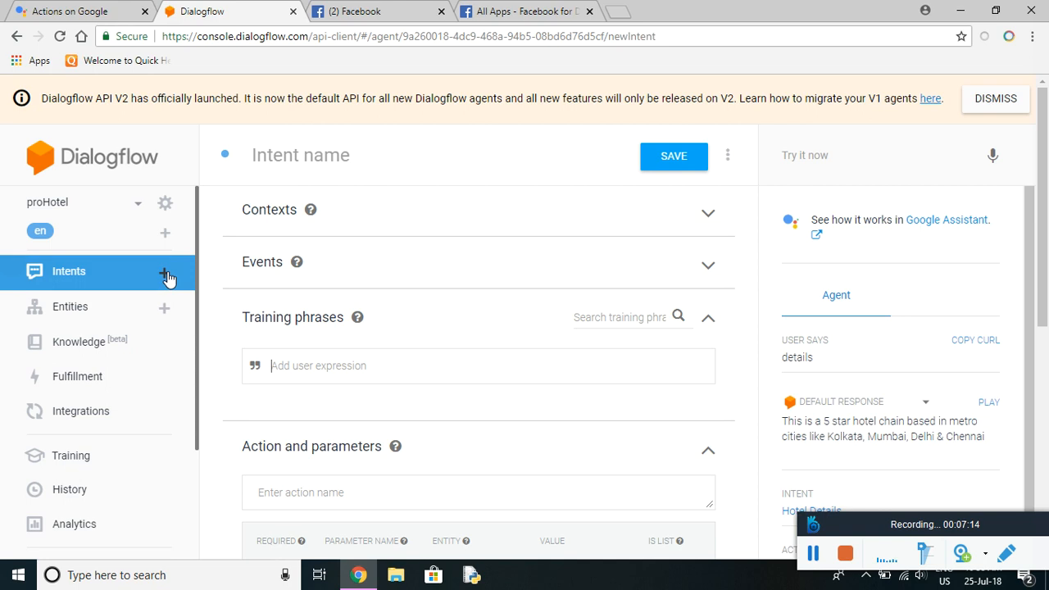
click(311, 155)
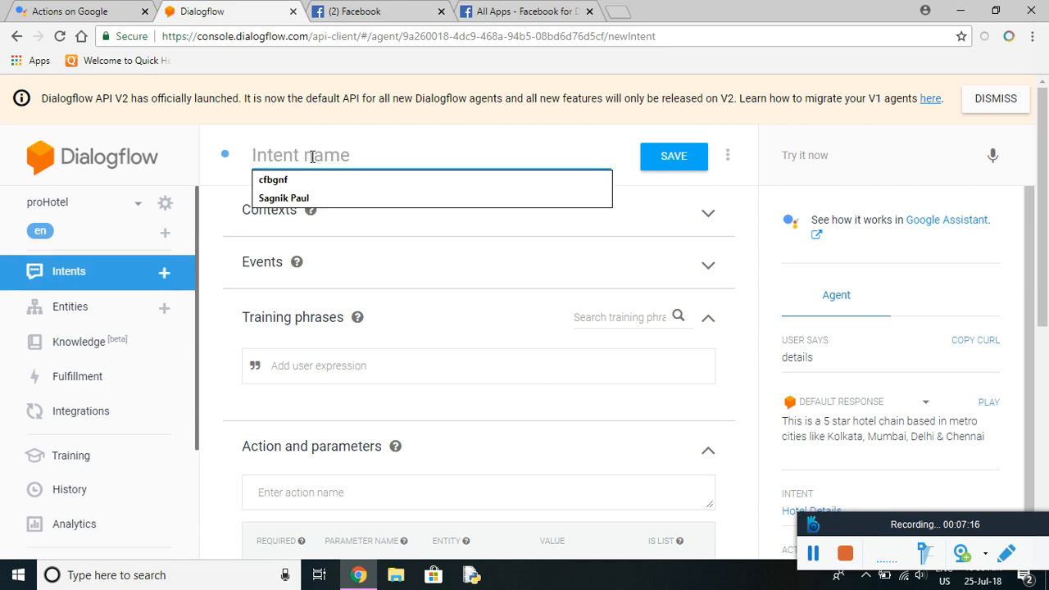
text(L)
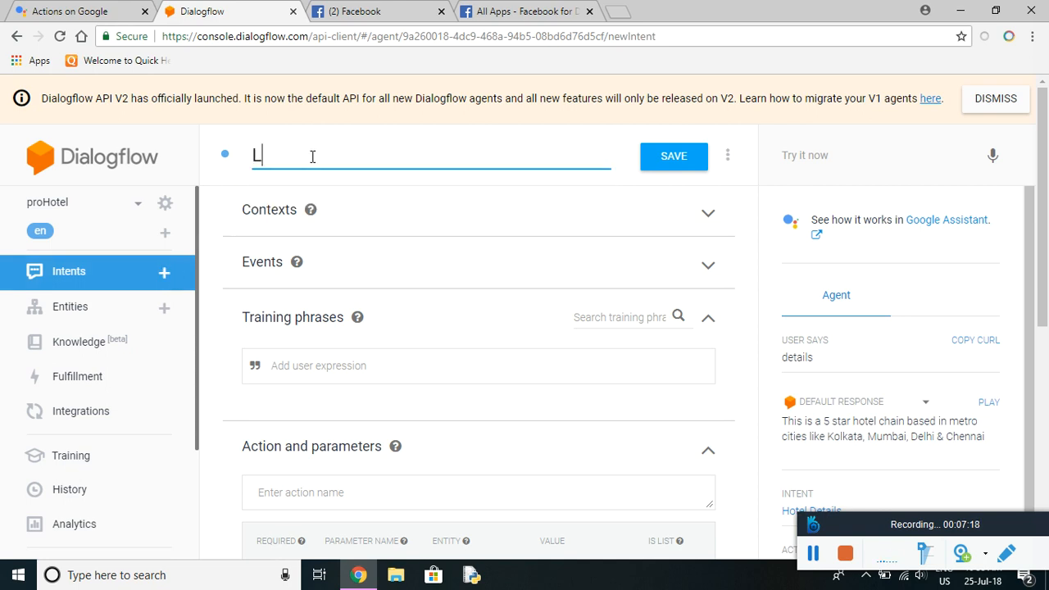
text(ocations)
scroll(362, 291, down, 1)
click(364, 294)
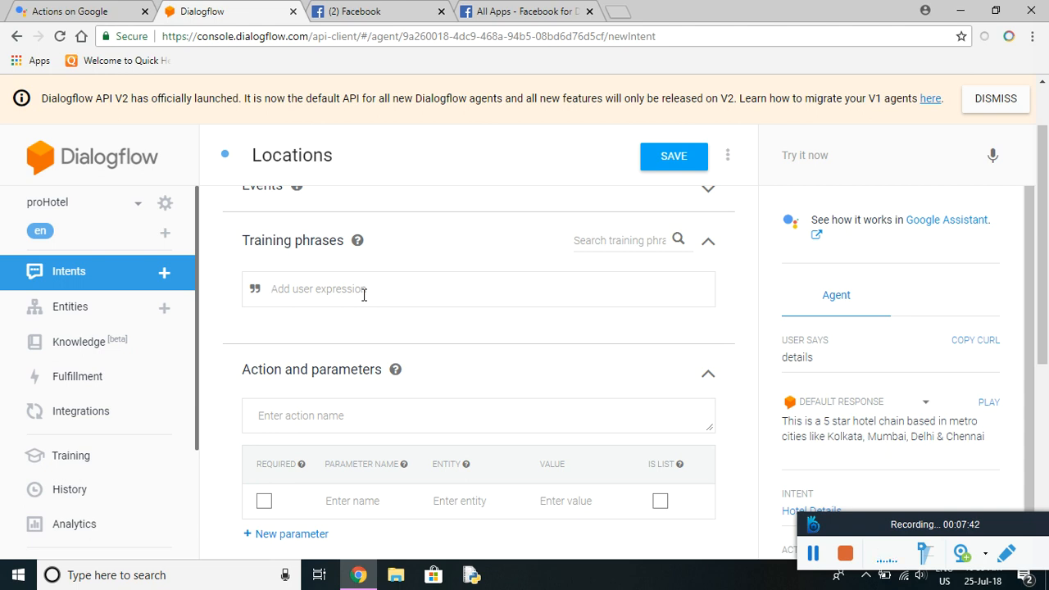
Draft 'Which location are you interested in? Kolkata, Delhi, Mumbai or Chennai' and cut it out.
click(812, 557)
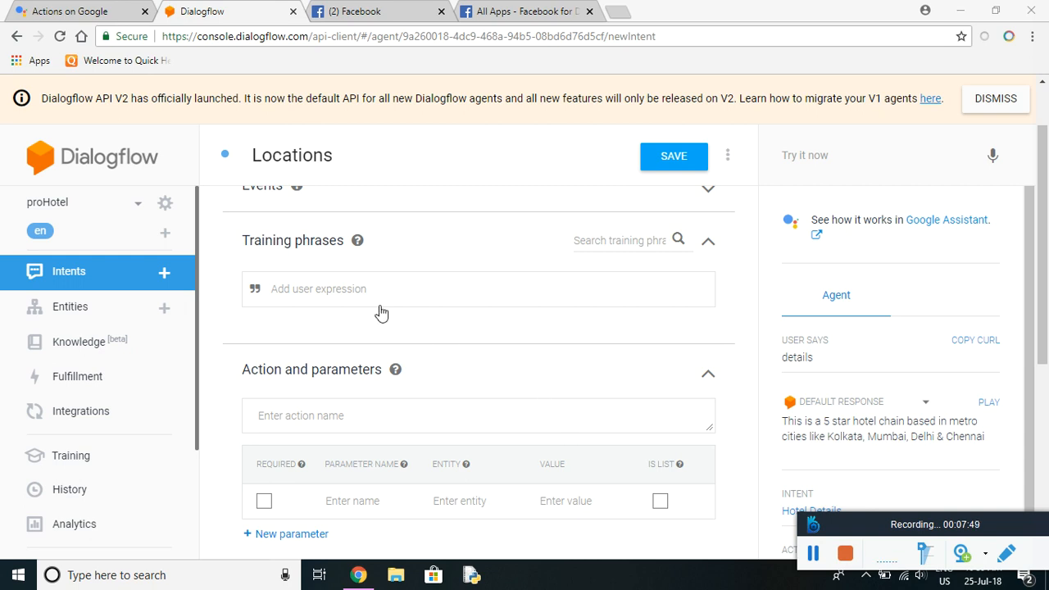
click(351, 288)
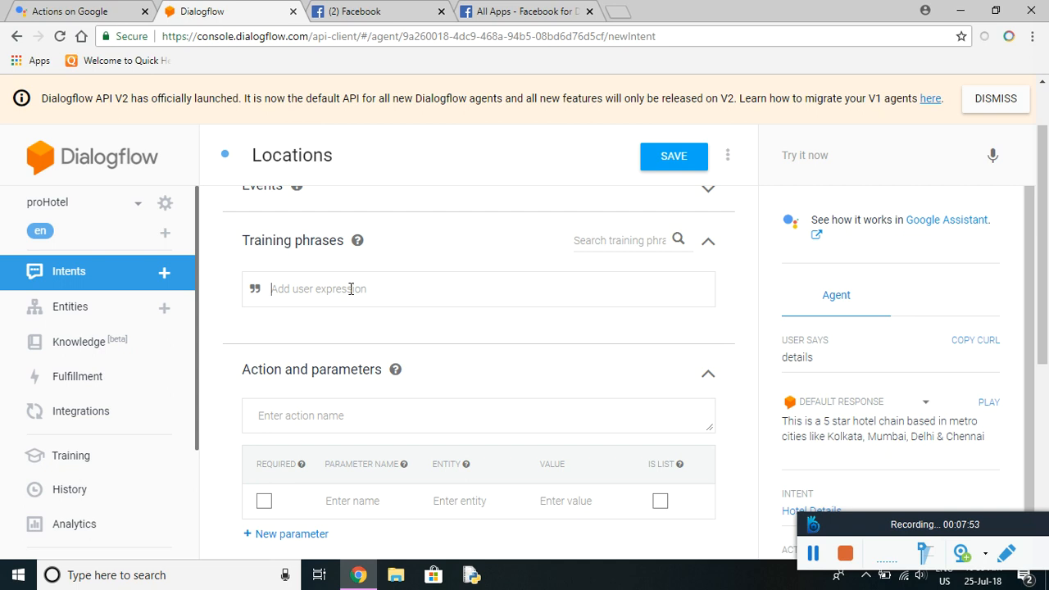
text(Which location are you interestedin)
key(Left)
key(Left)
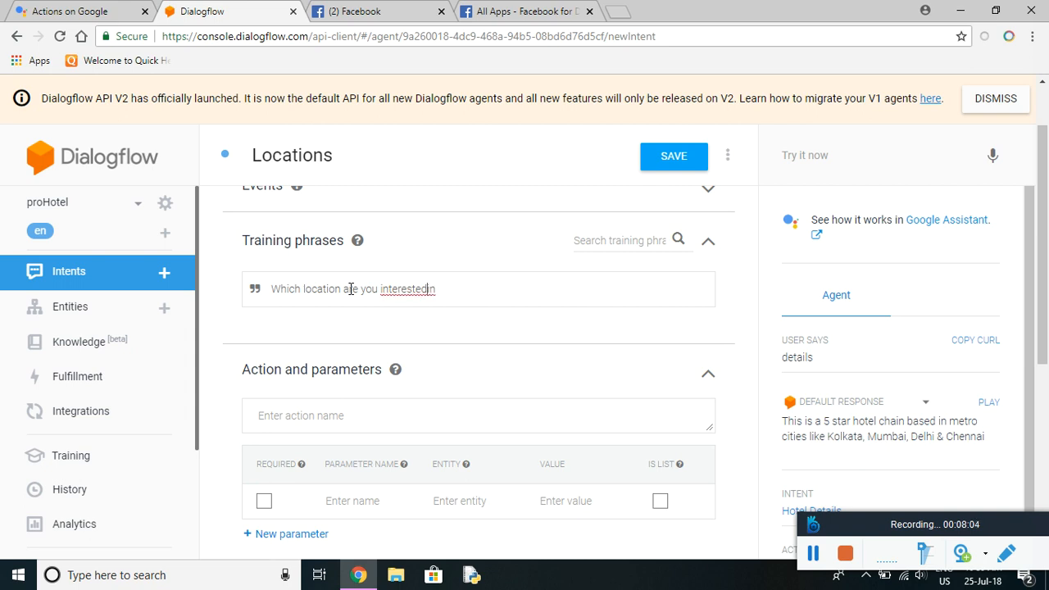
text(? Kolkata )
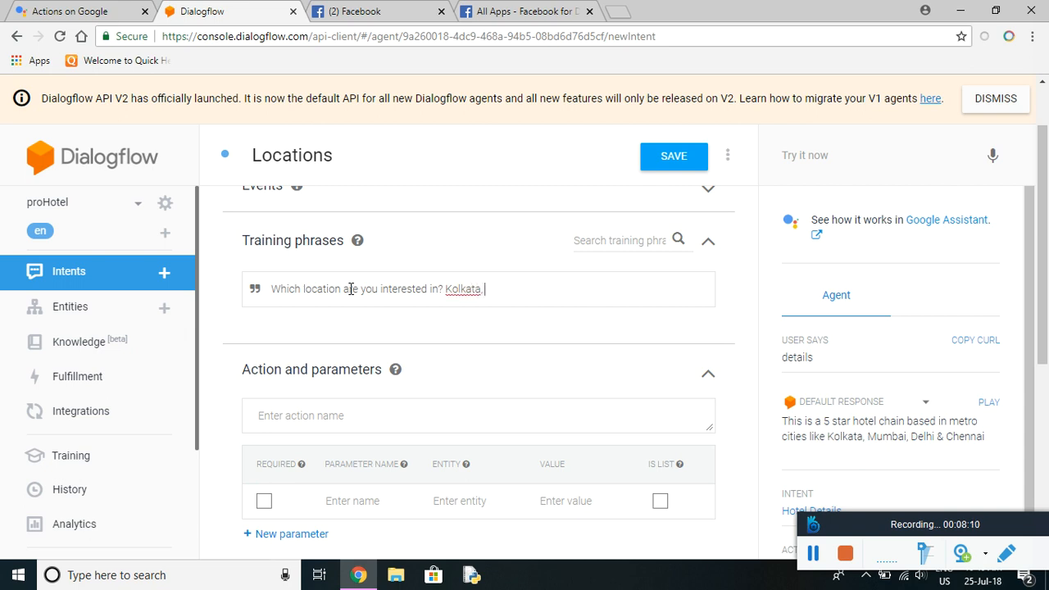
text( Delhi, Mumbai or Chennai?)
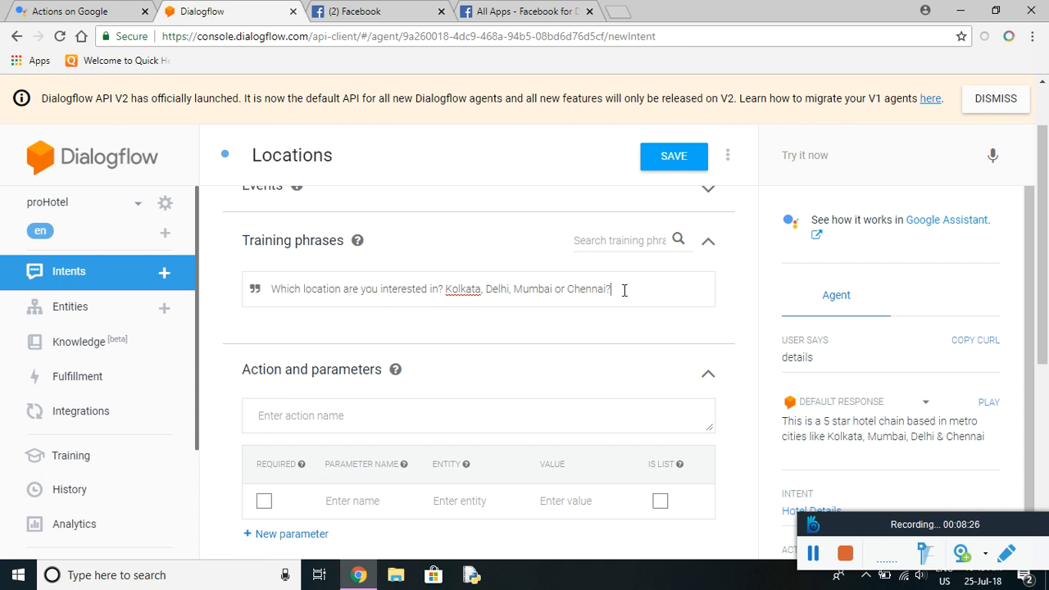
drag(624, 289, 269, 289)
key(ctrl+c)
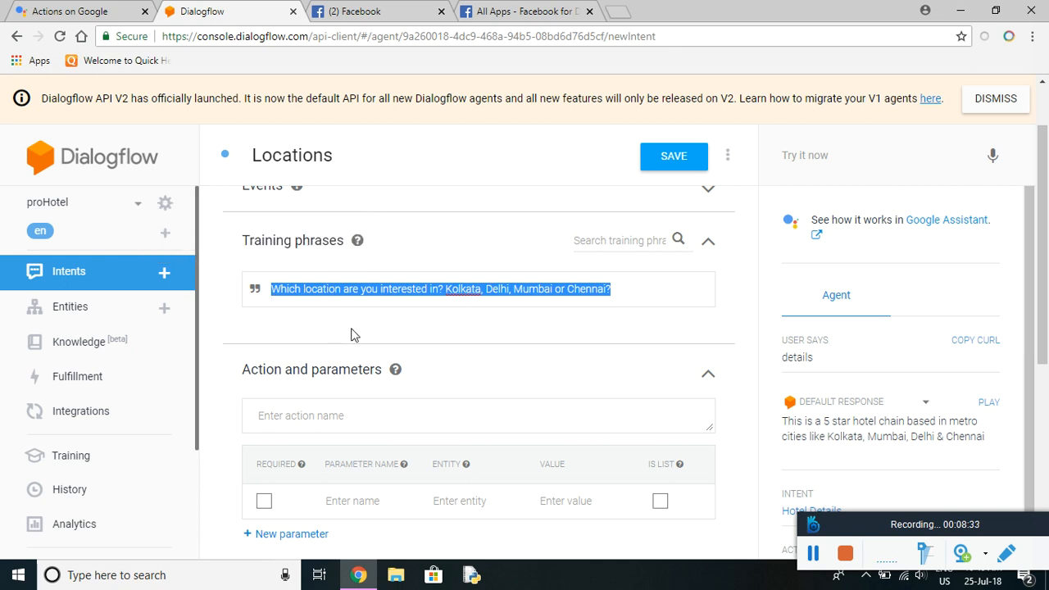
key(BackSpace)
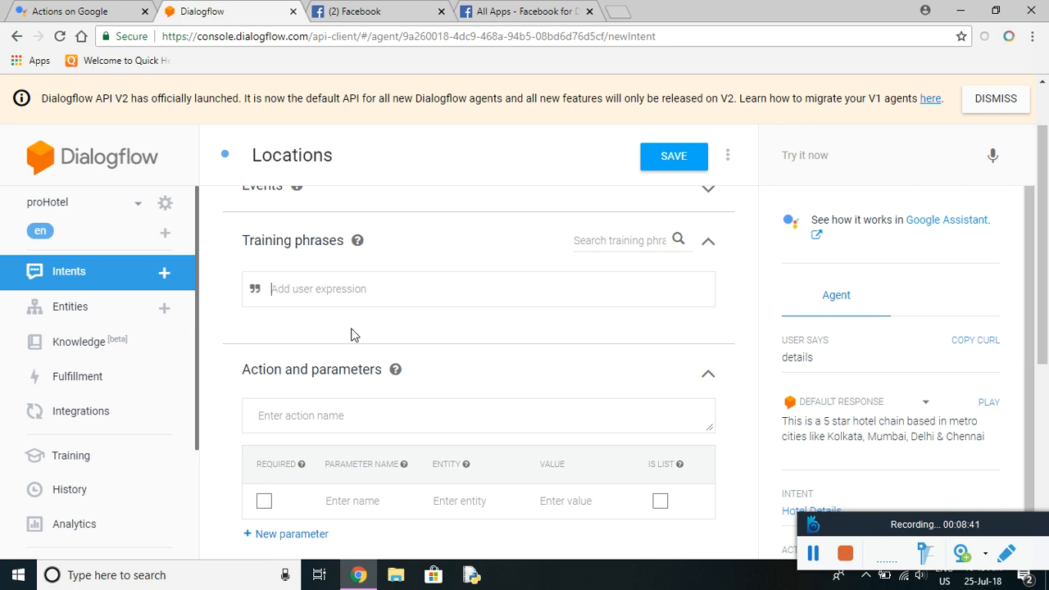
Add phrase 'Tell me the location of this hotel', paste the city question as reply, and save.
text(Tell me the l)
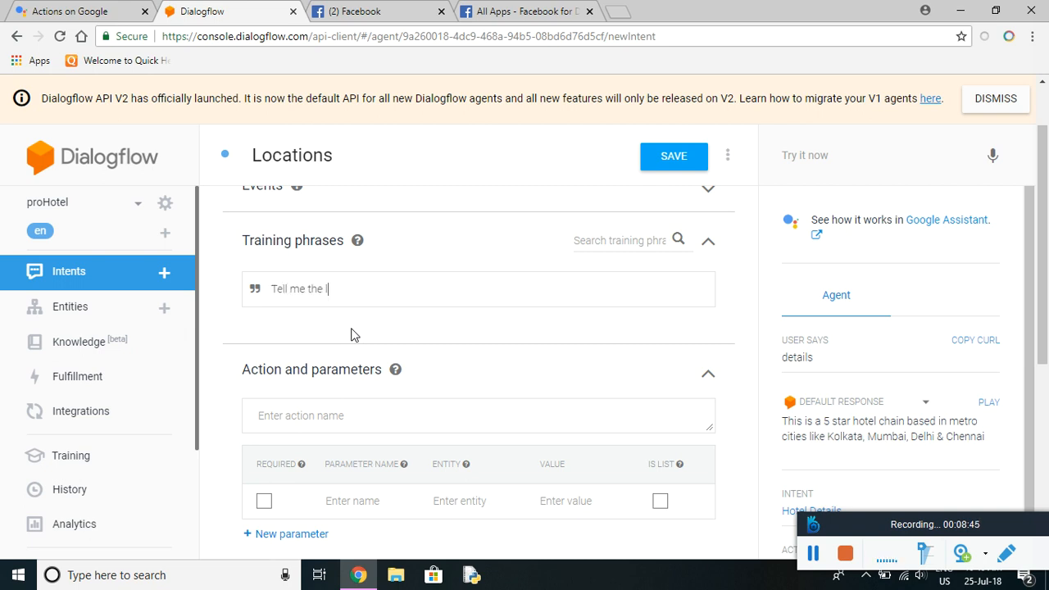
text(ocation of this ho)
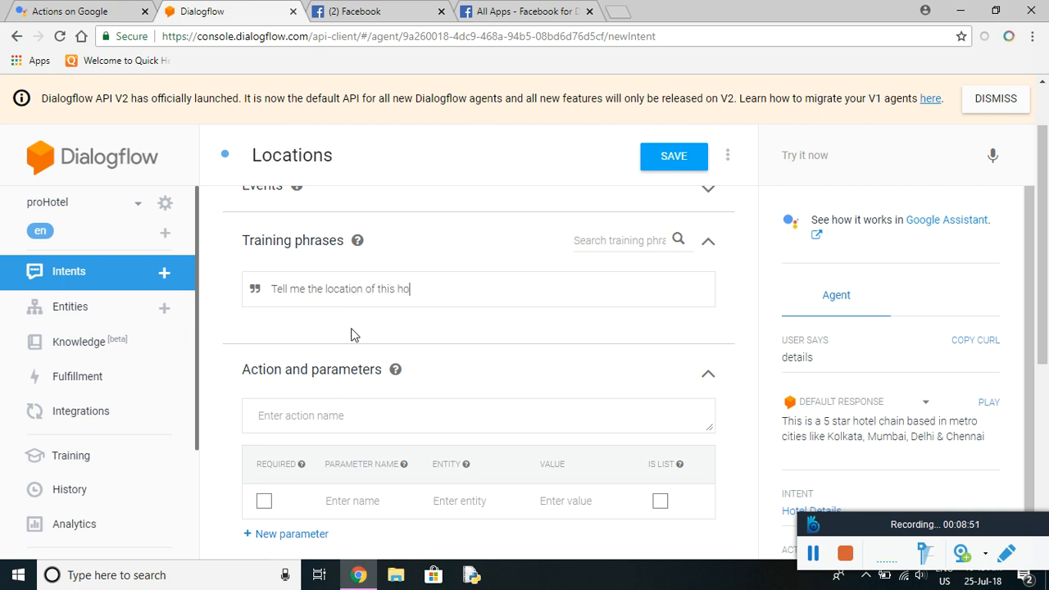
text(tel)
scroll(1047, 235, down, 2)
scroll(1048, 235, down, 3)
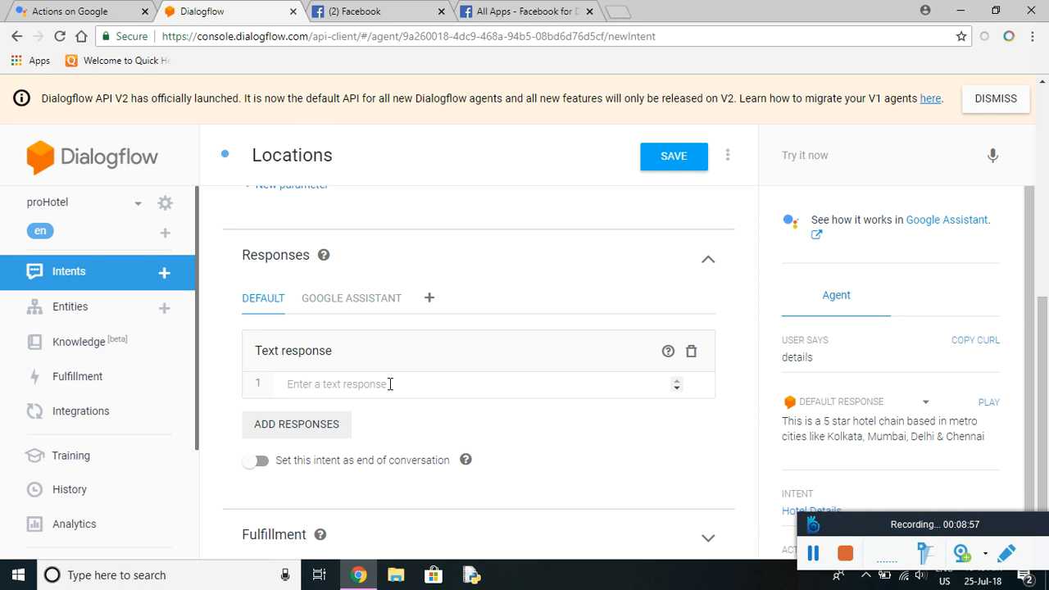
click(390, 383)
key(ctrl+v)
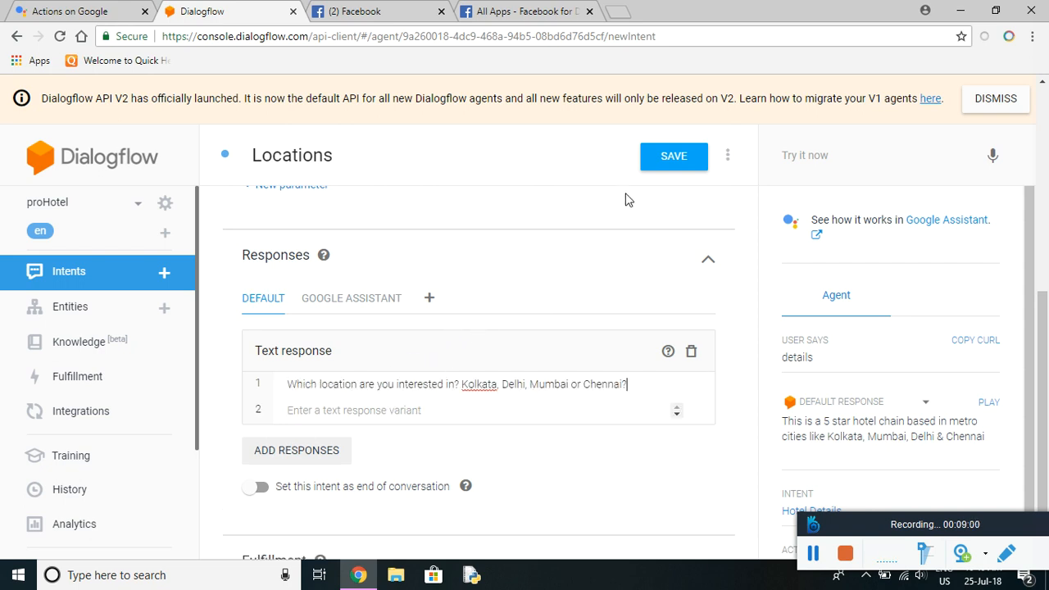
click(684, 158)
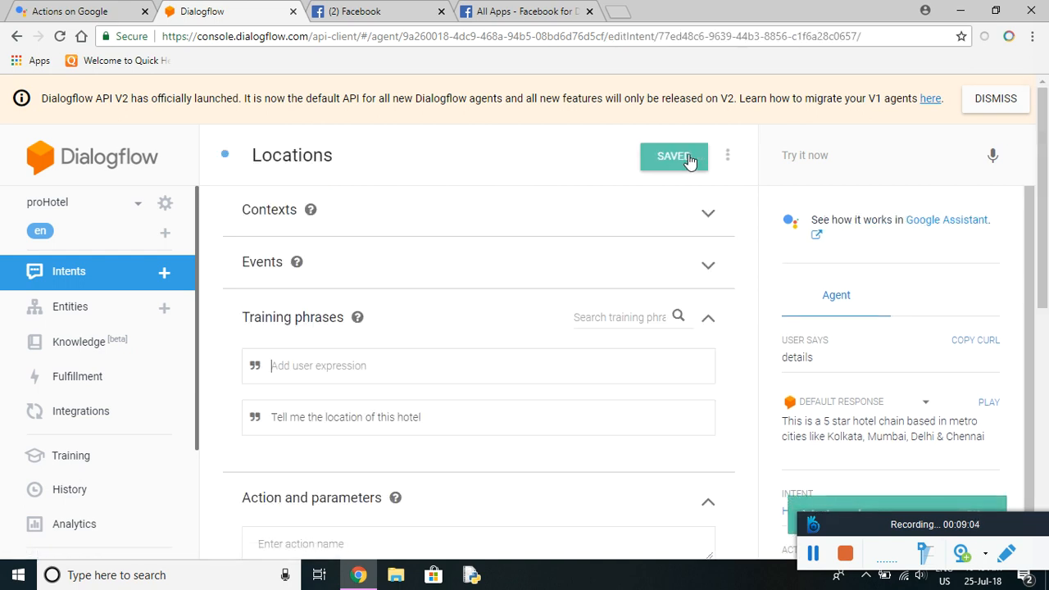
Add four custom follow-up intents under Locations: custom, custom-2, custom-3 and custom-4.
click(90, 282)
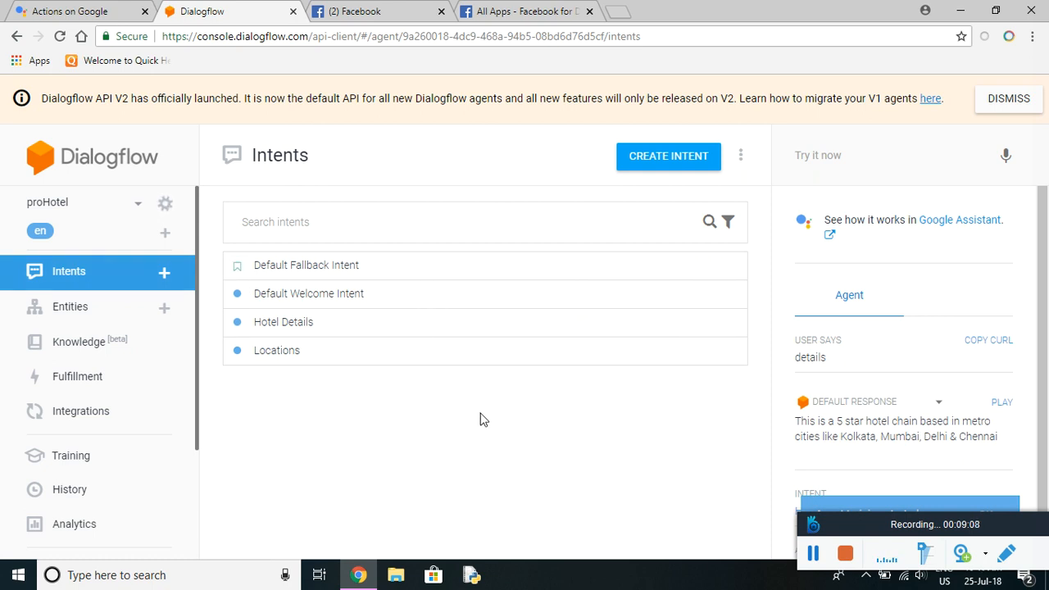
mouse_move(274, 363)
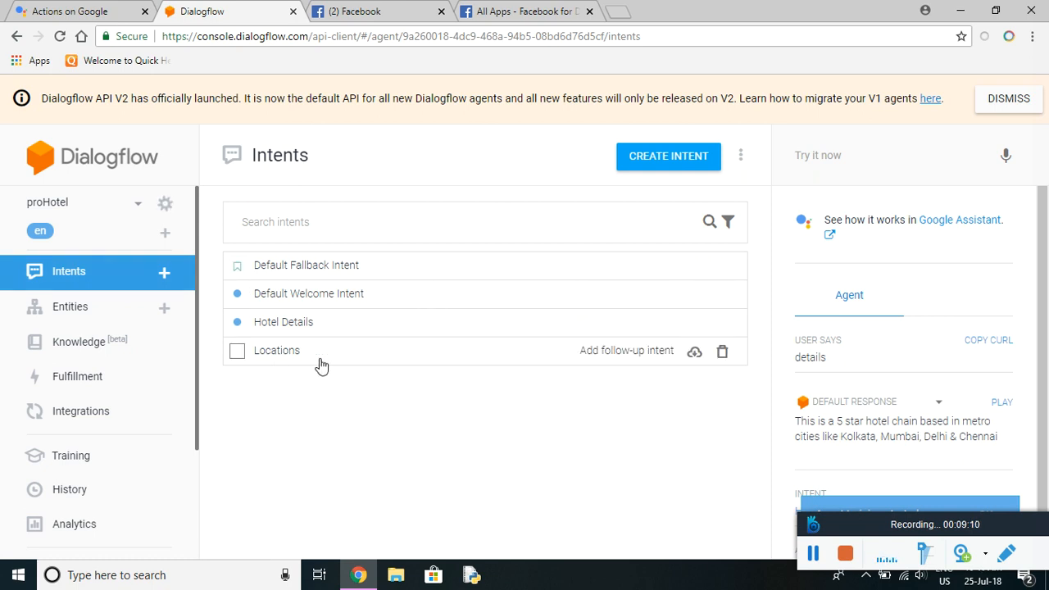
click(633, 353)
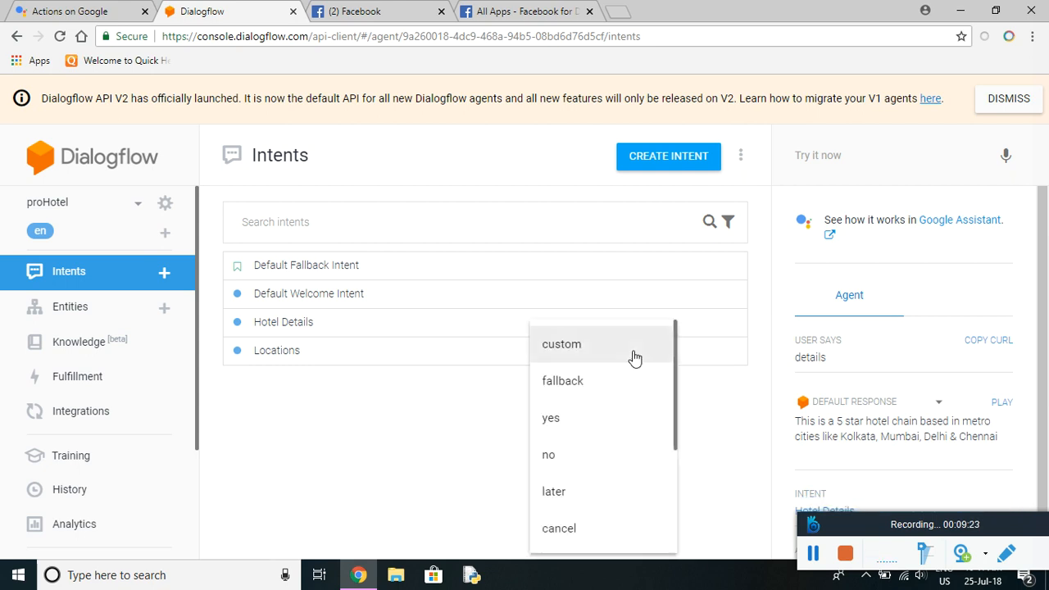
click(558, 353)
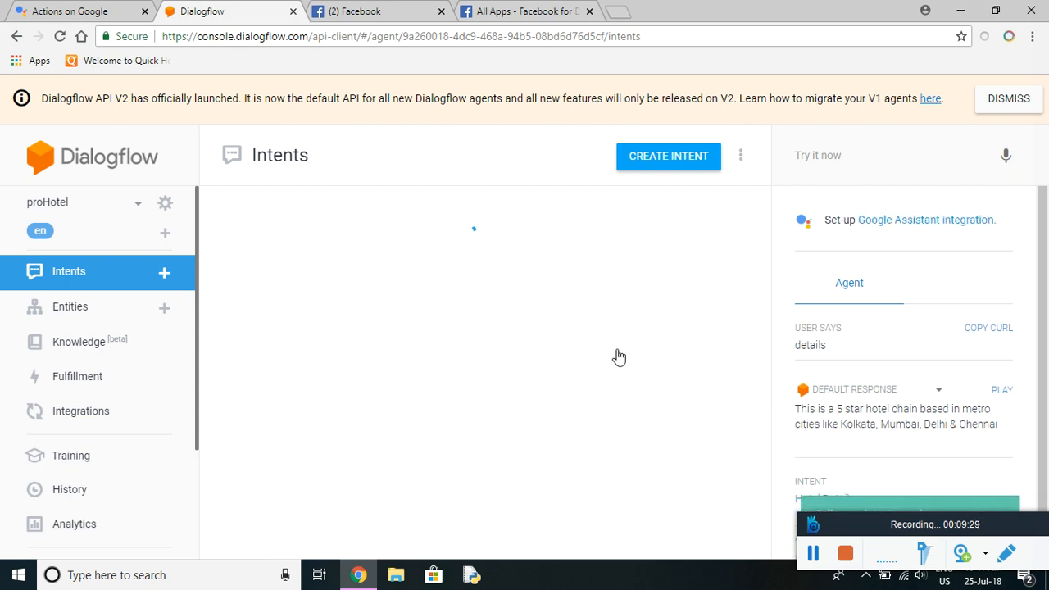
click(619, 353)
click(576, 340)
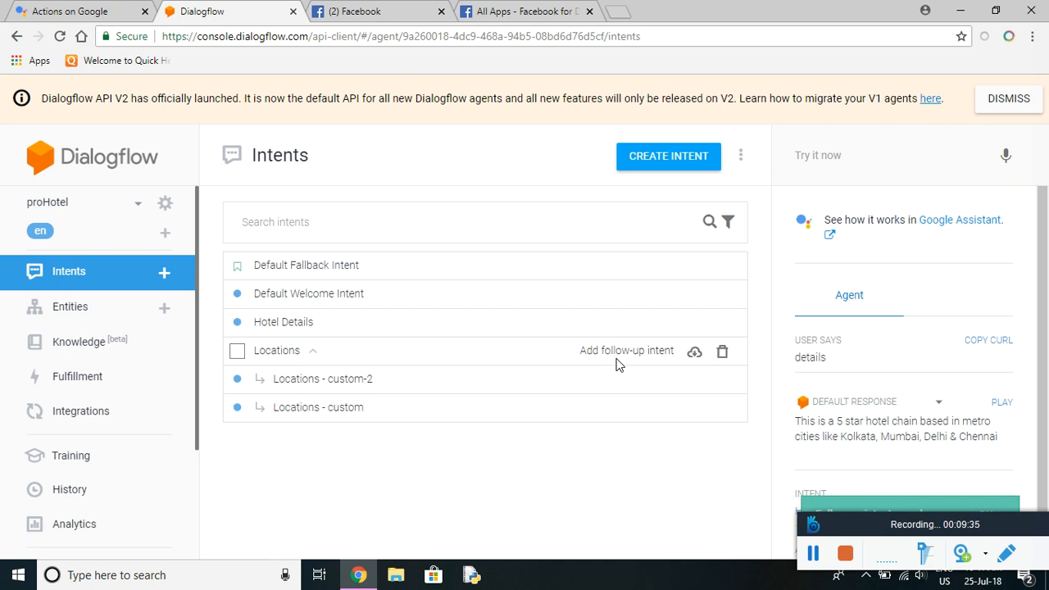
click(619, 353)
click(597, 353)
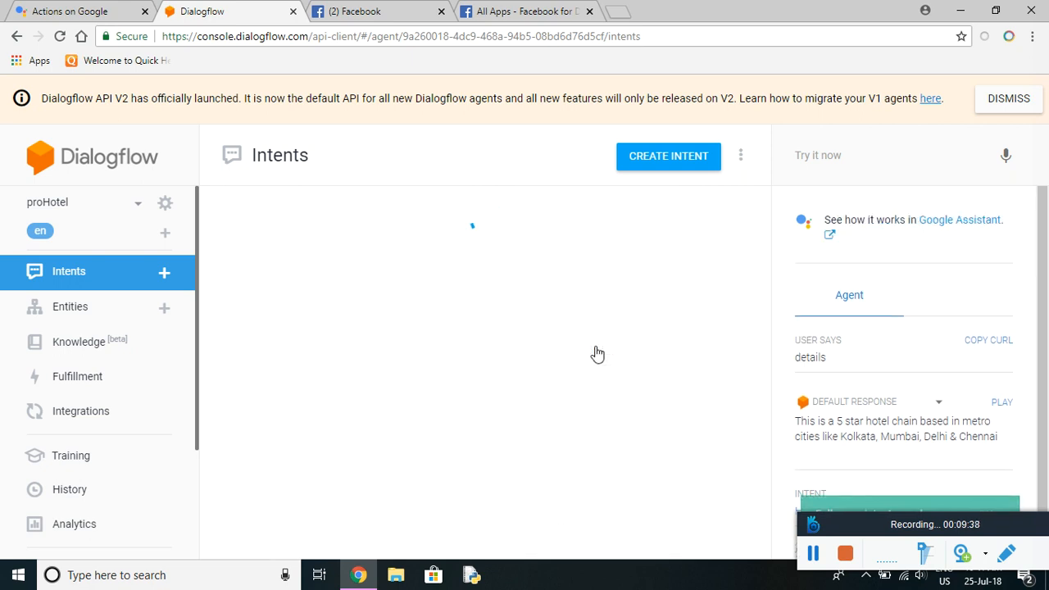
click(618, 360)
click(593, 355)
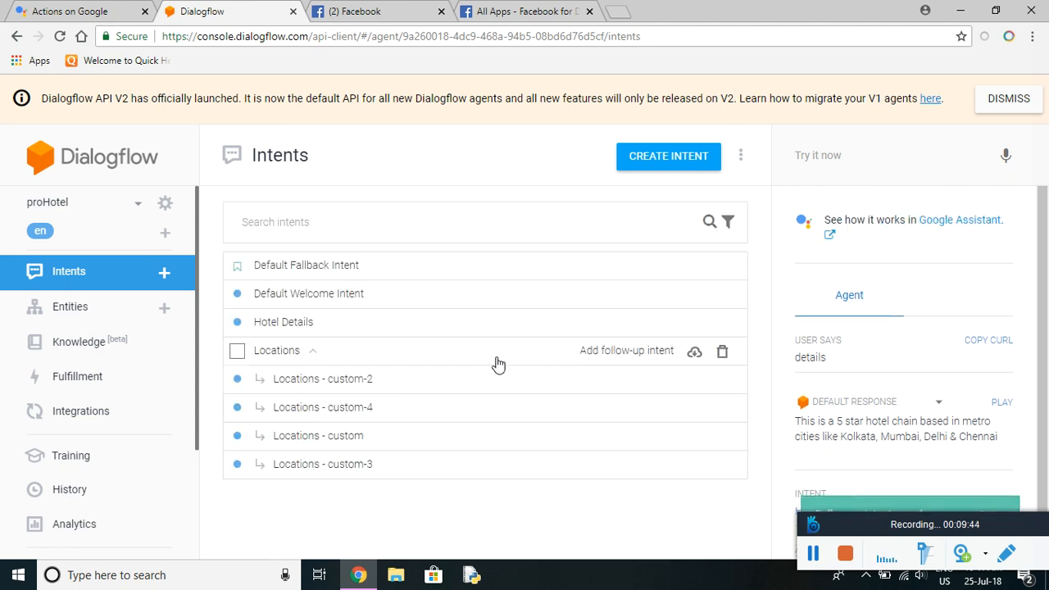
Rename Locations - custom-2 to 'Kolkata Location' and add the training phrase 'Kolkata'.
click(371, 390)
drag(435, 156, 219, 140)
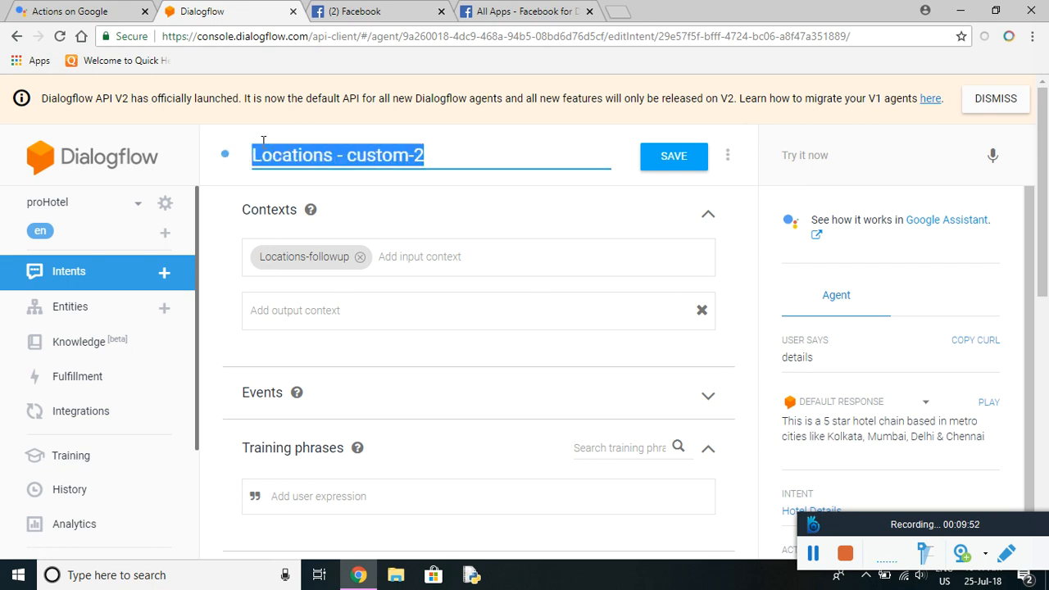
text(K)
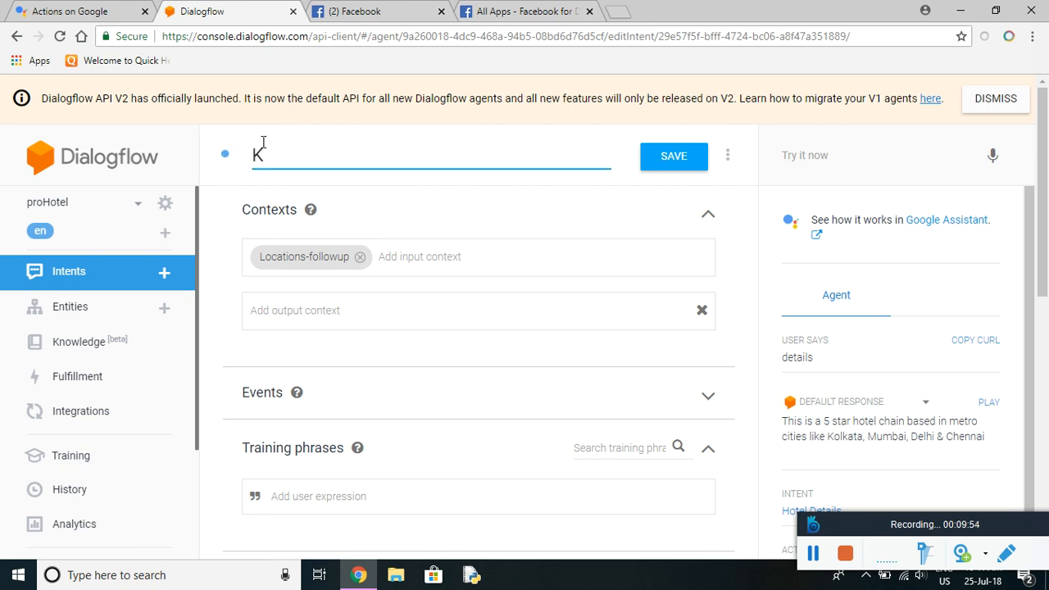
text(olkata )
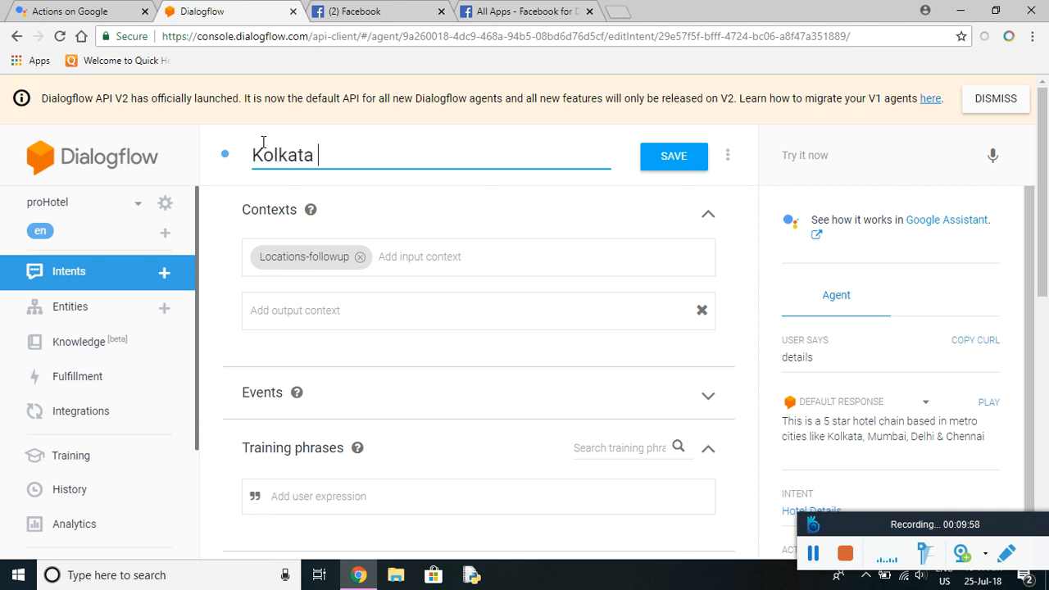
text(Locat)
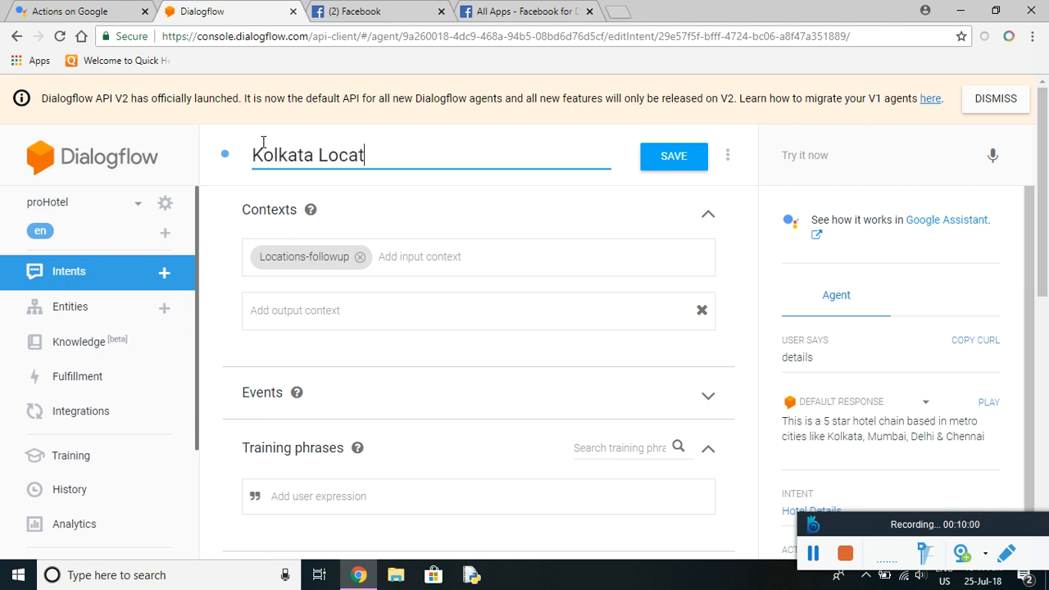
text(ion)
scroll(356, 243, down, 2)
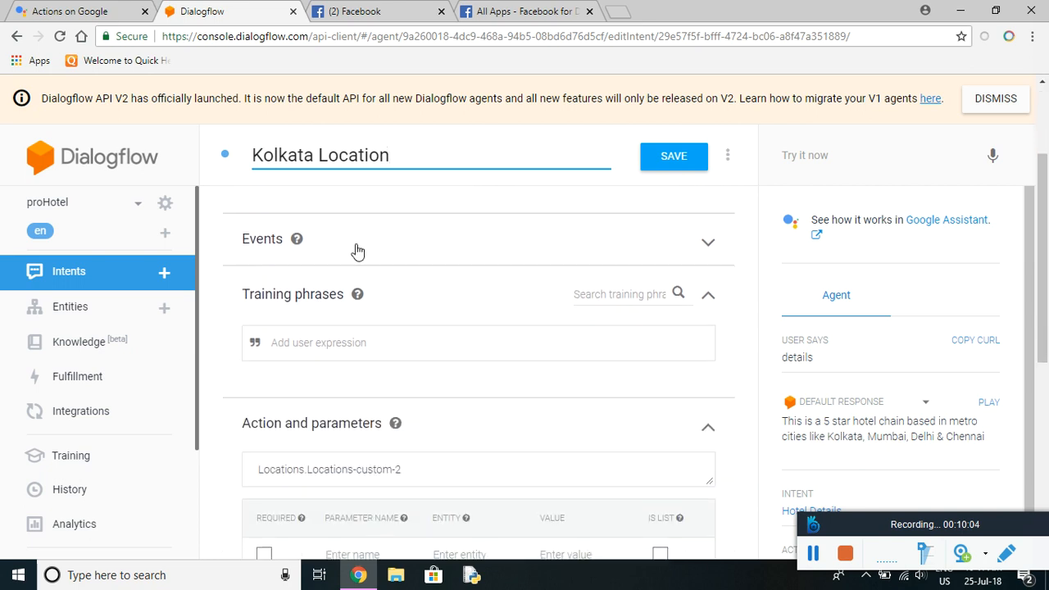
click(353, 342)
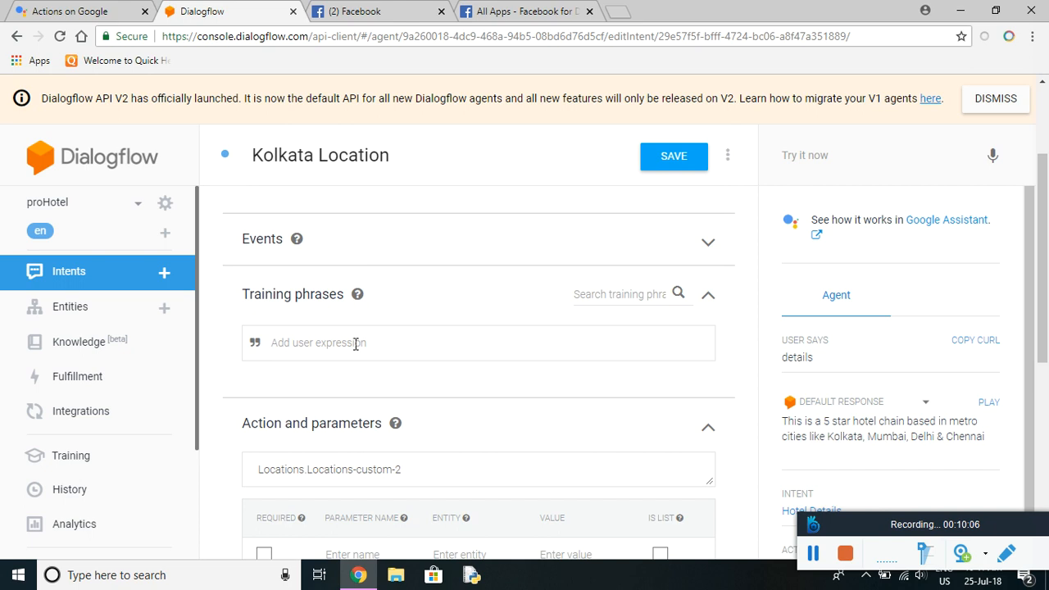
text(Kol)
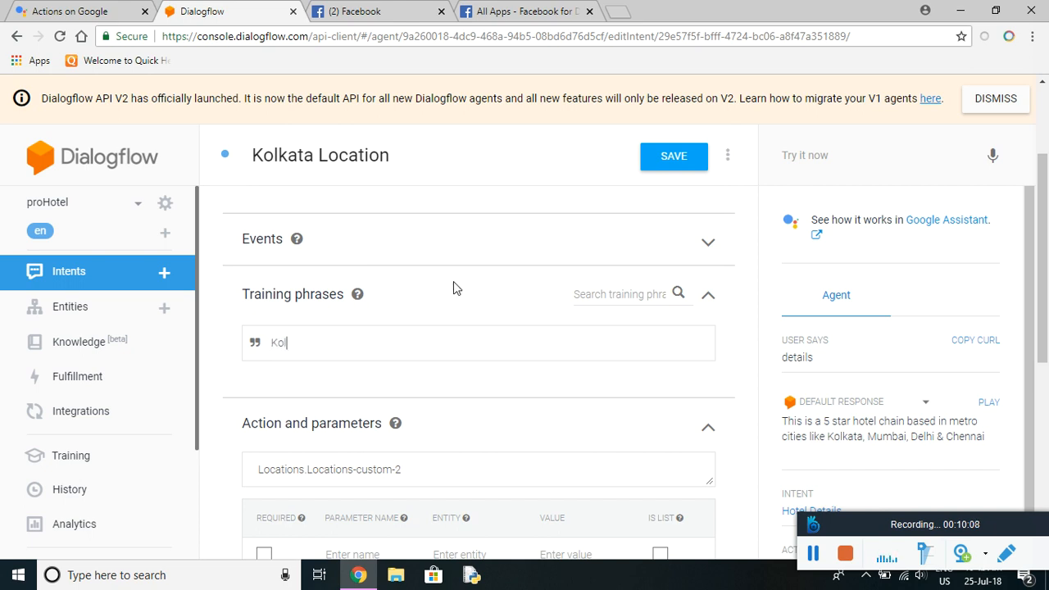
text(ata)
Add the response 'The hotel is located near Eden Gardens' and save the intent.
drag(1041, 195, 1041, 378)
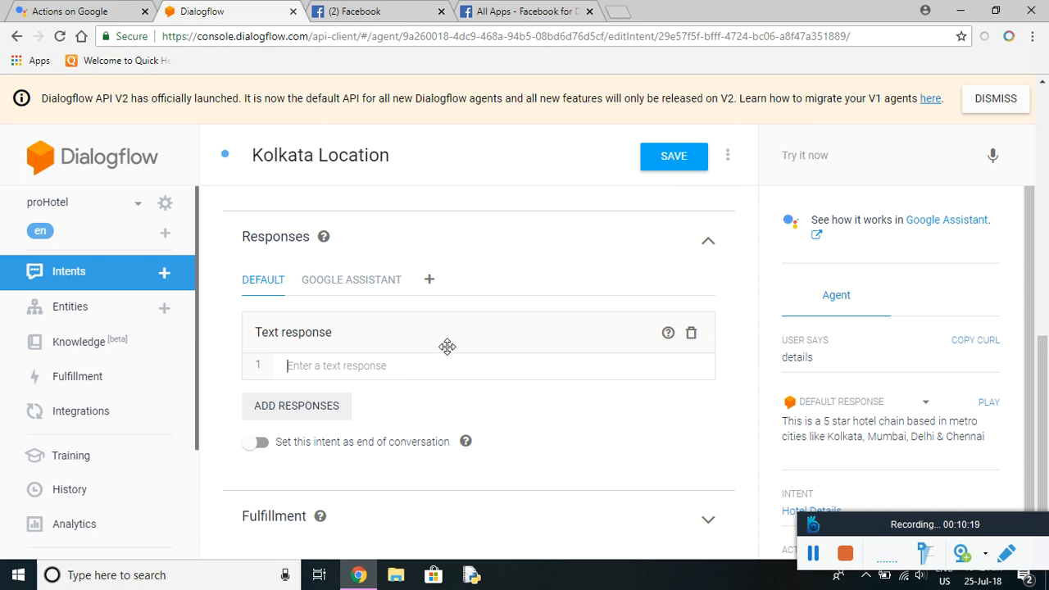
text(The)
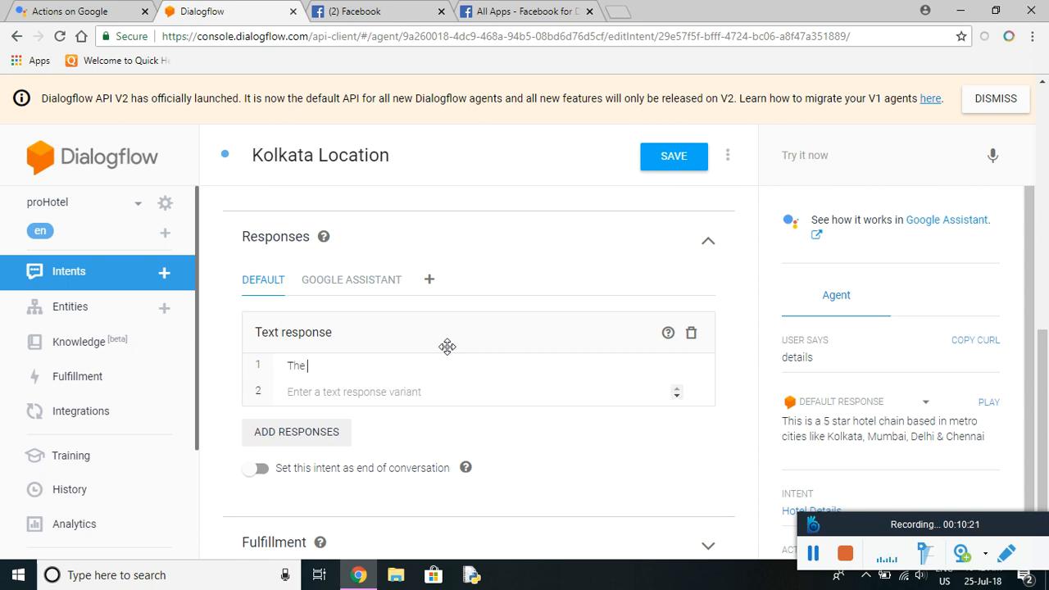
text( hotel is located near Eden)
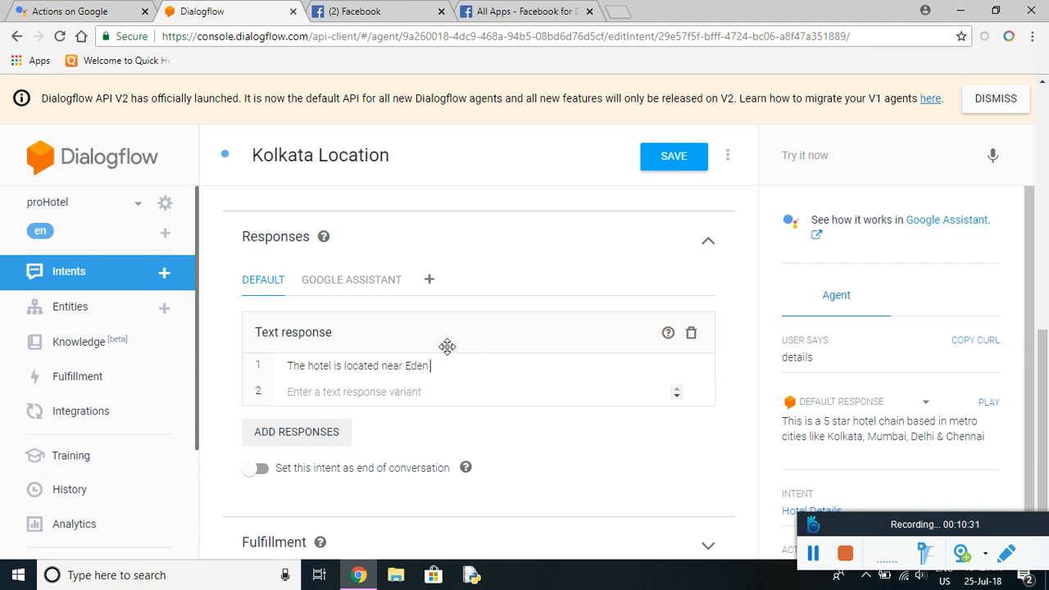
text( Gardens)
click(689, 164)
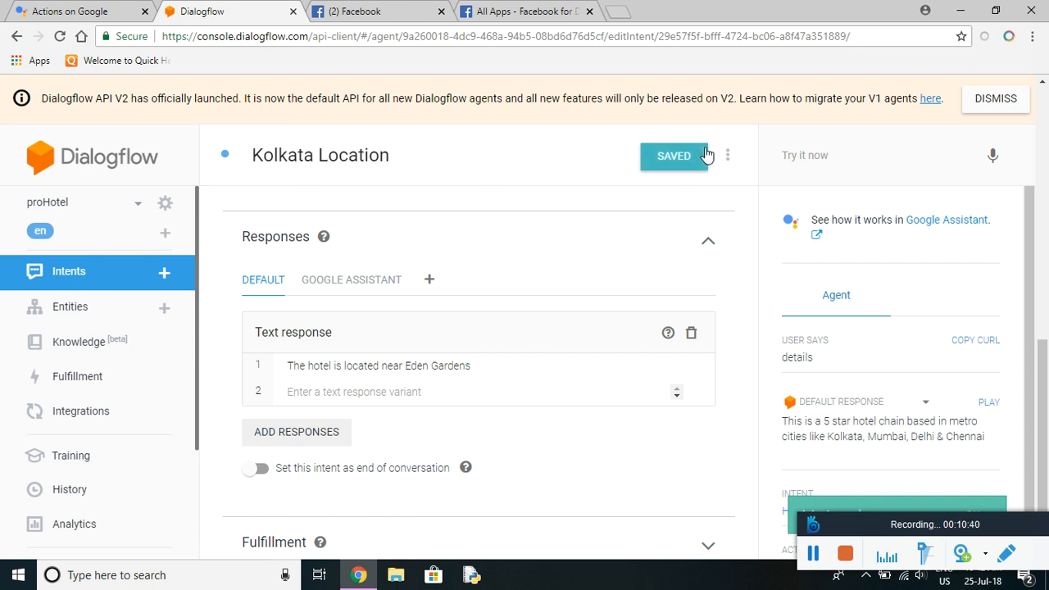
Rename Locations - custom-4 to 'Mumbai Location' and add the training phrase 'Mumba'.
click(116, 280)
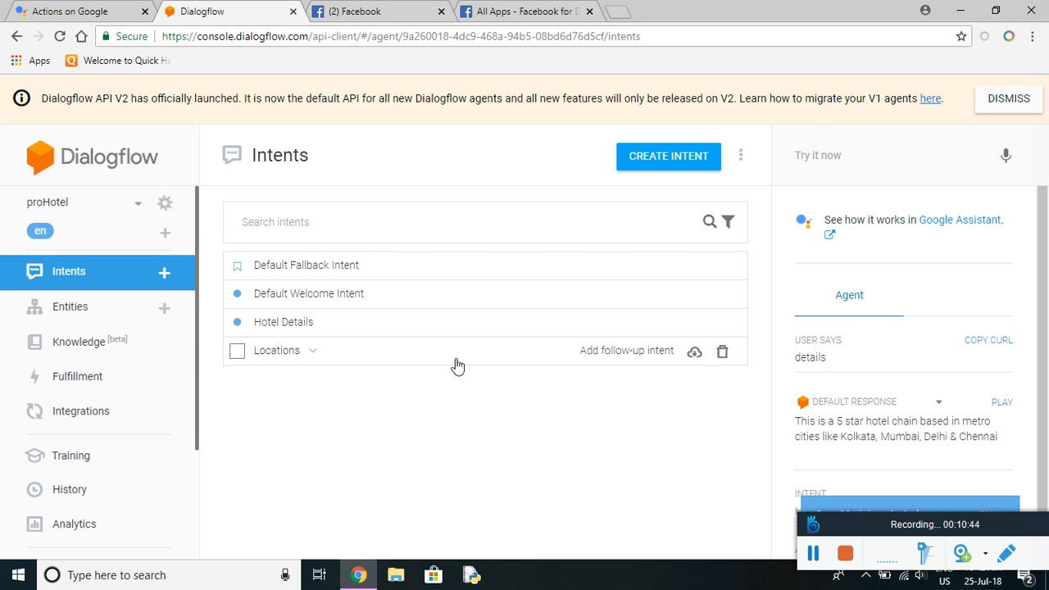
click(313, 352)
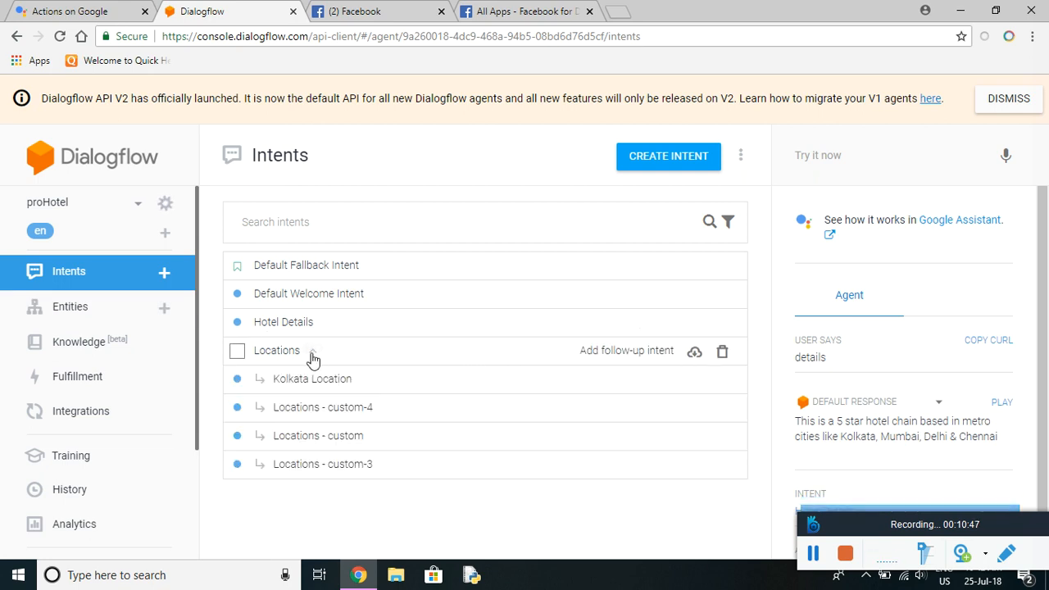
click(345, 418)
drag(425, 149, 238, 155)
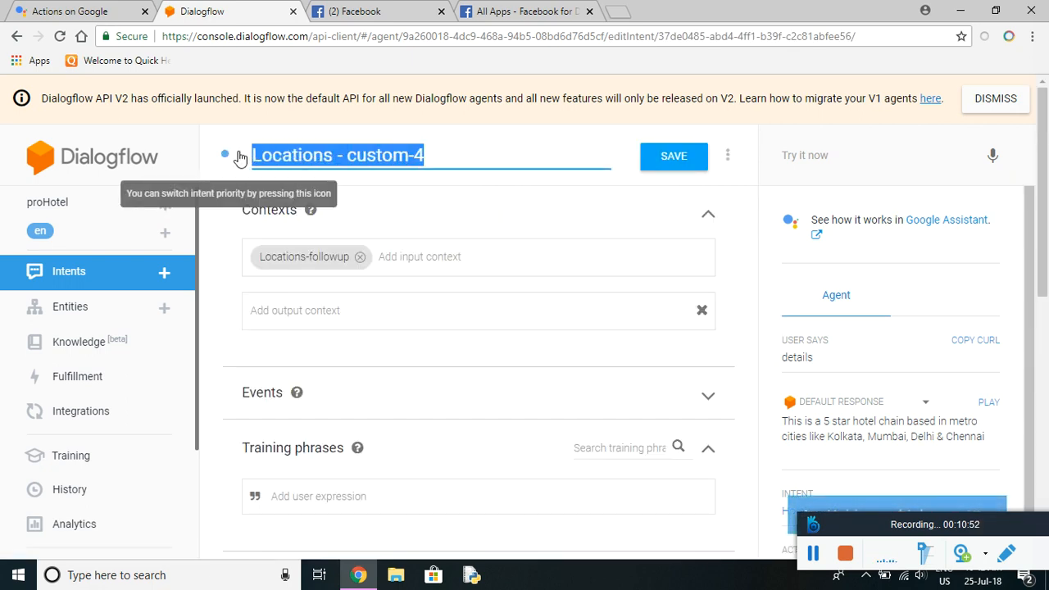
text(Mumbai Locati)
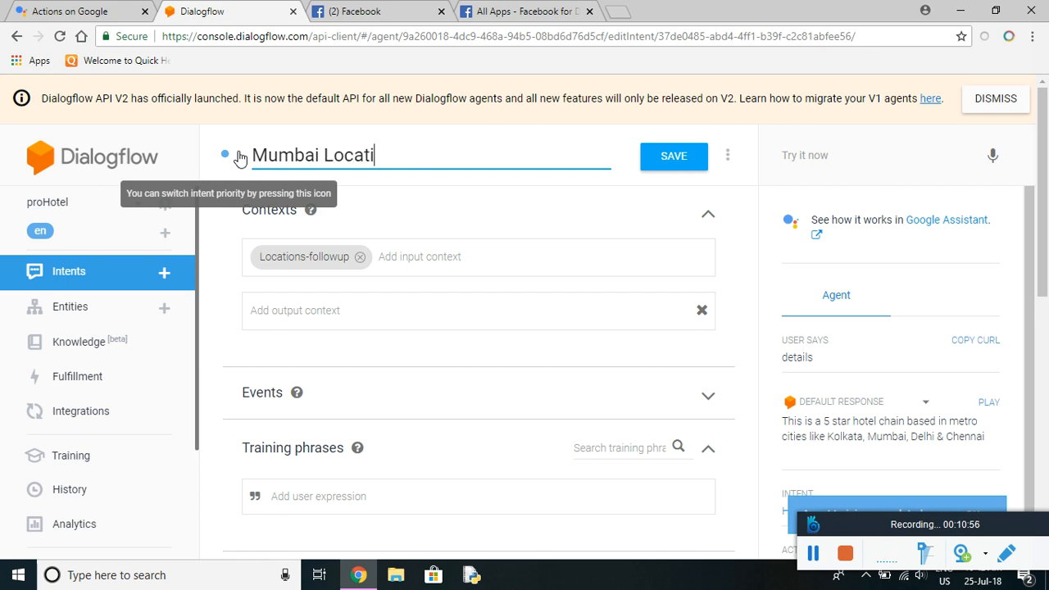
text(on)
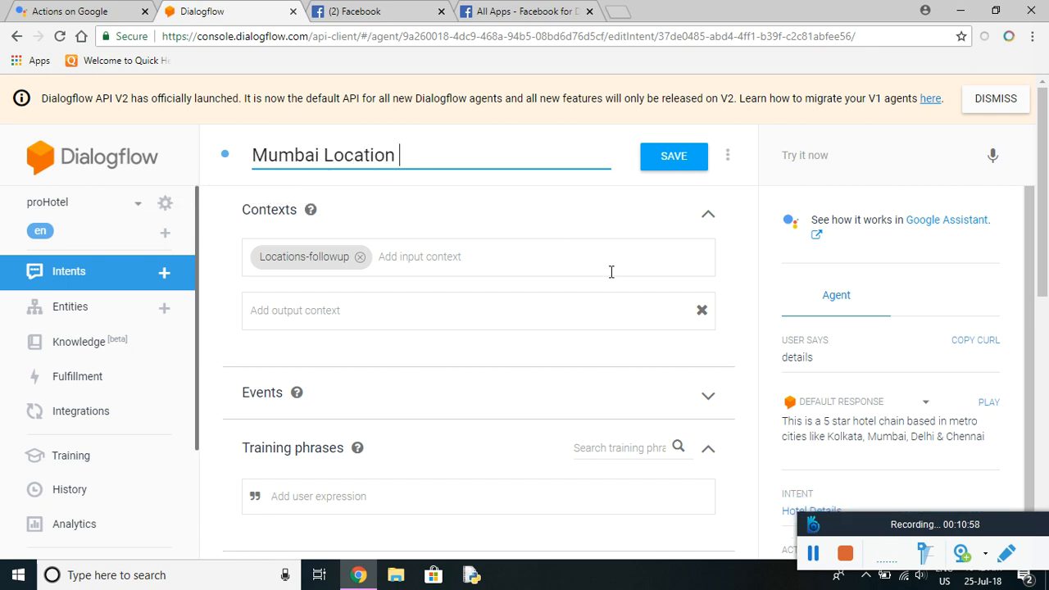
scroll(427, 451, down, 2)
click(370, 345)
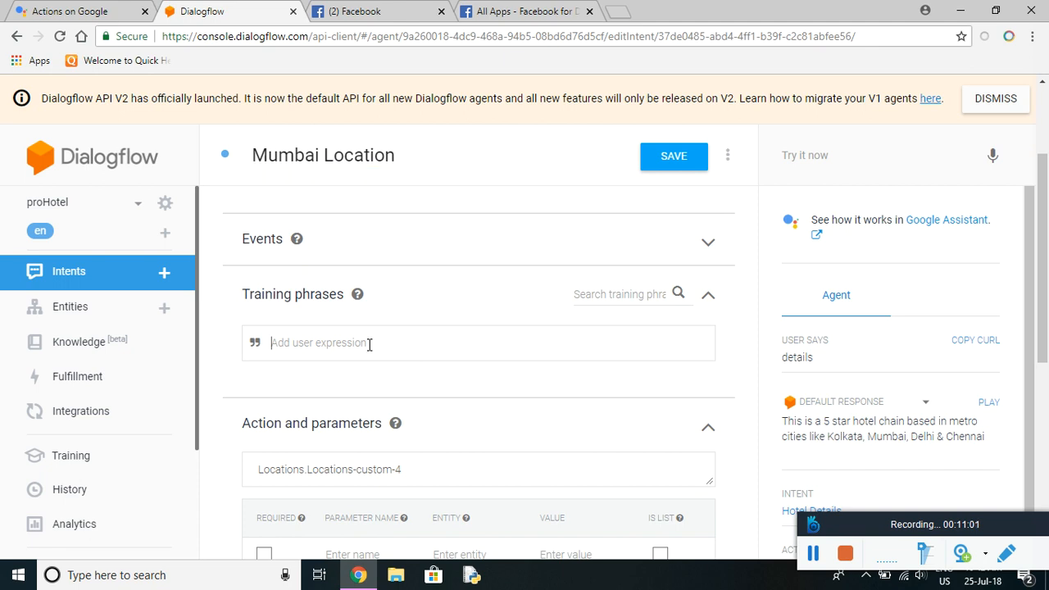
text(Mumbai)
Add the response 'It is located near The Gateway of India' and save the intent.
scroll(370, 345, down, 5)
click(354, 365)
text(I)
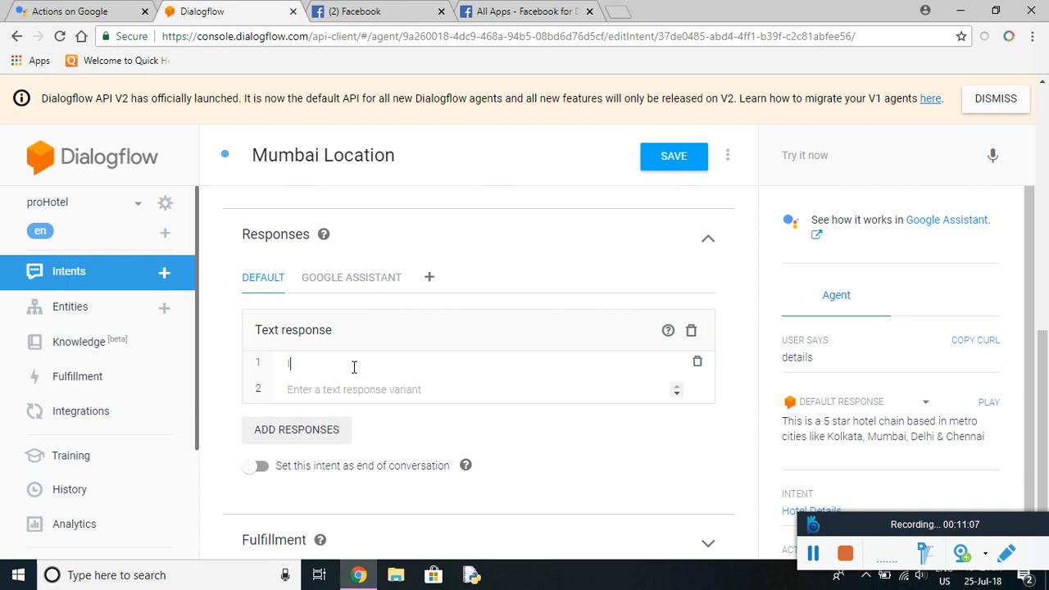
text(t is located near The Gatewa)
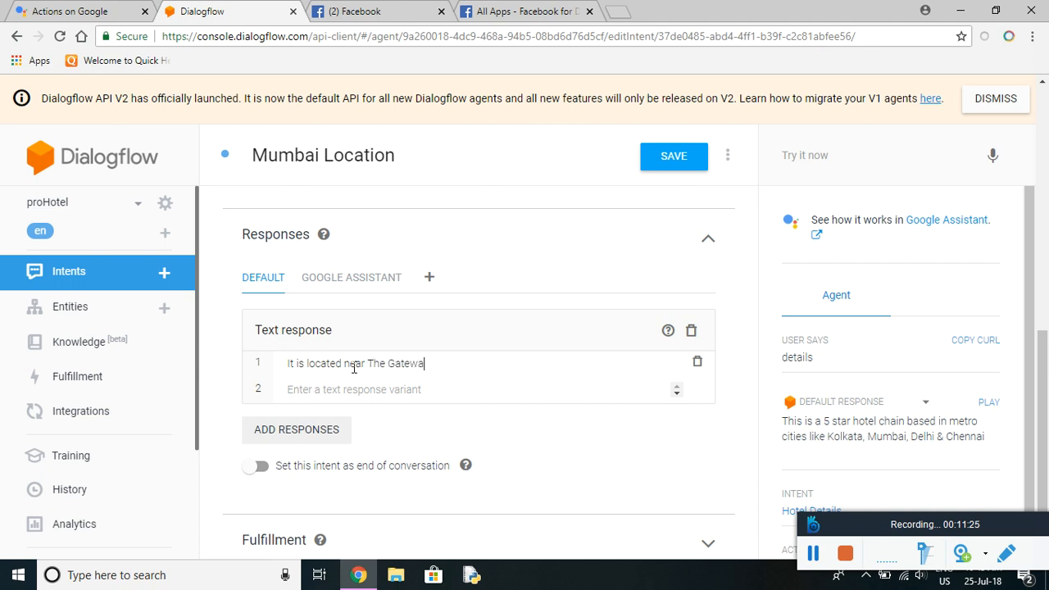
text(y of India)
click(677, 157)
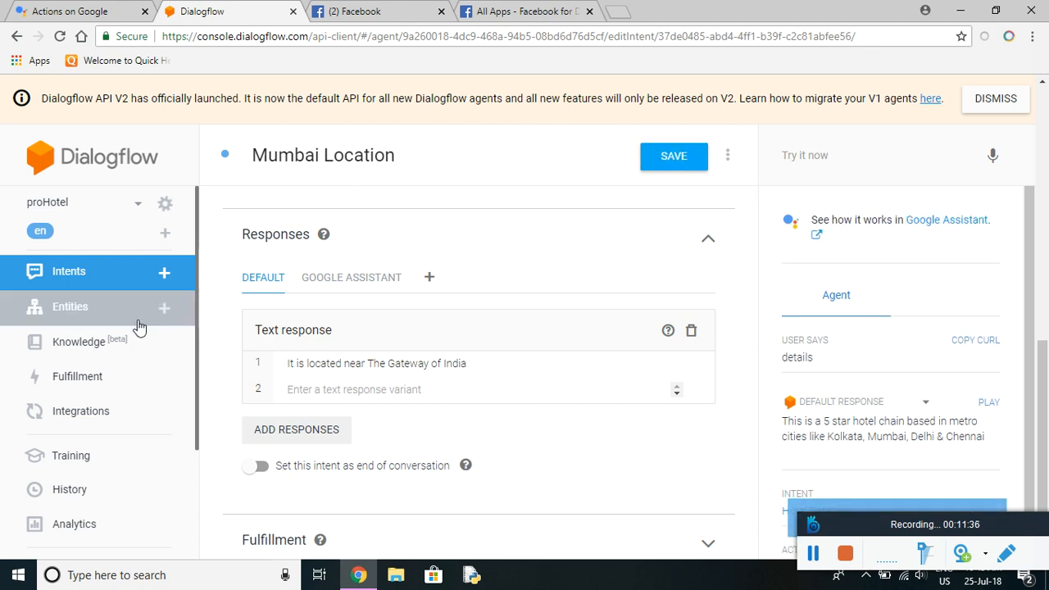
Rename the Locations - custom follow-up to 'Chennai Location'.
click(92, 287)
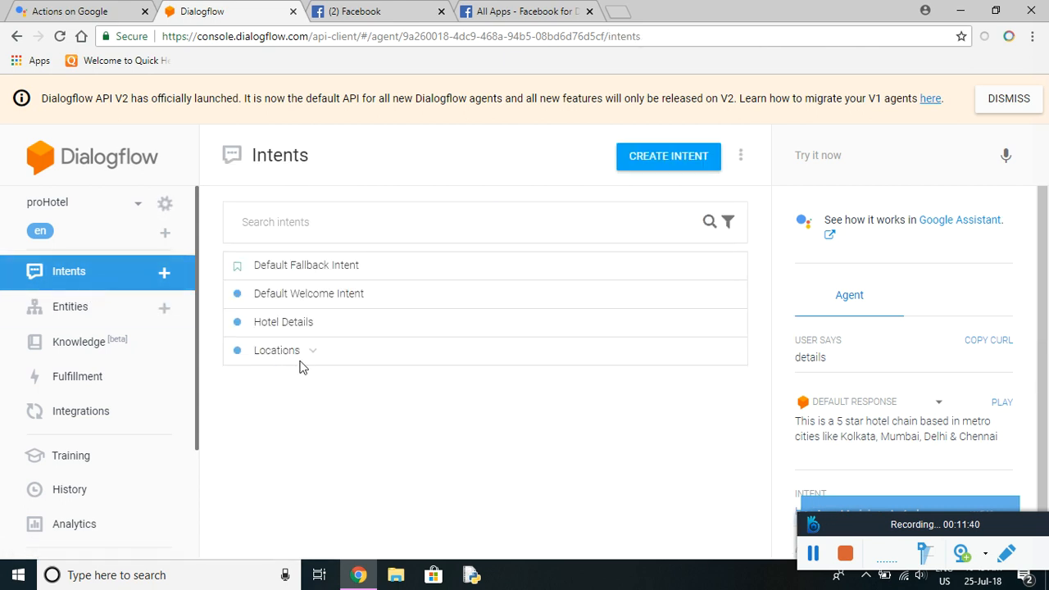
click(308, 356)
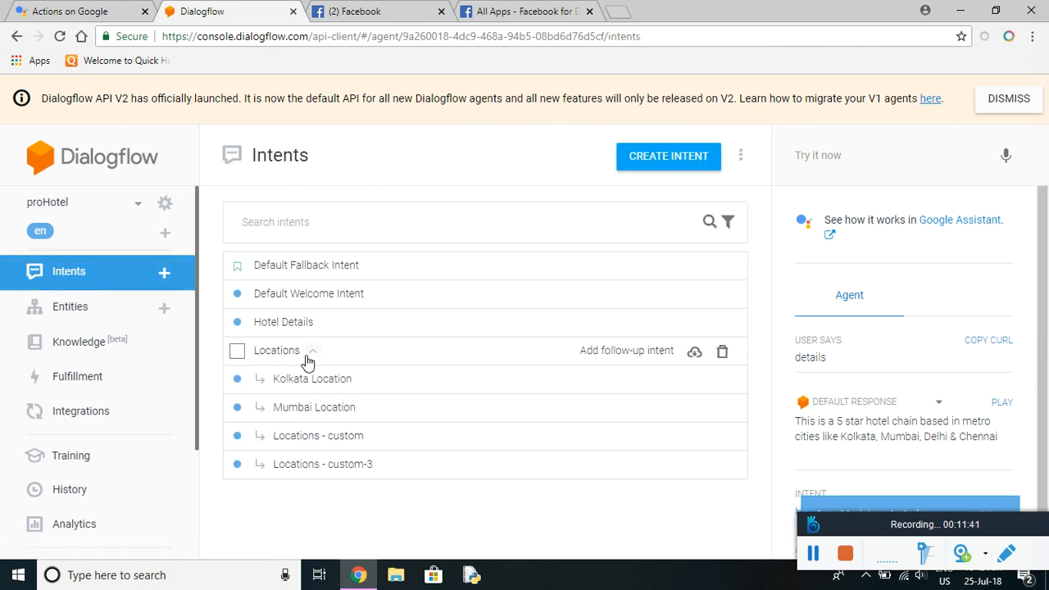
click(319, 437)
key(ctrl+a)
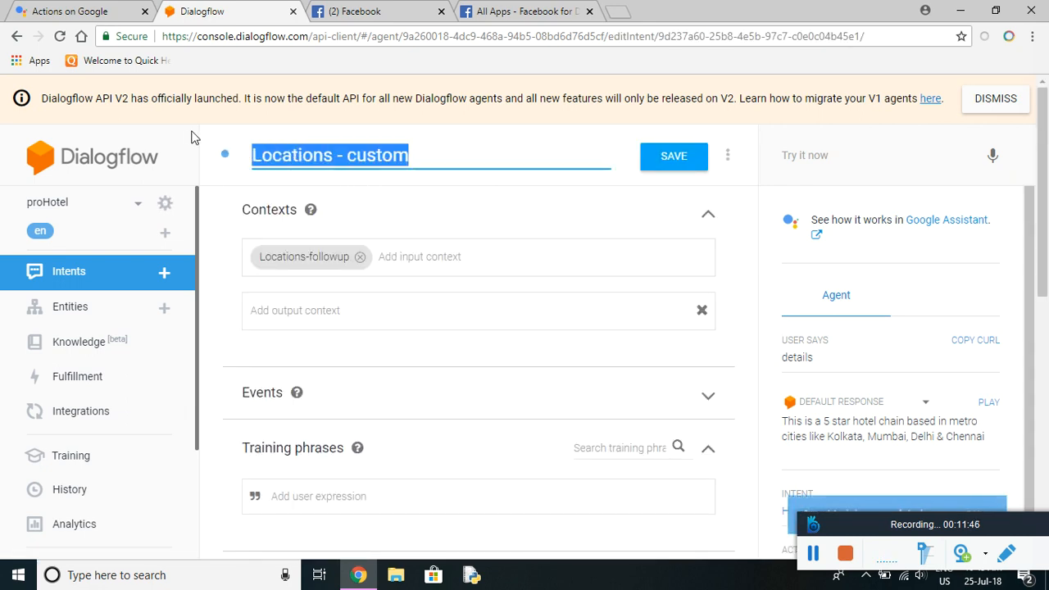
text(Chenaai)
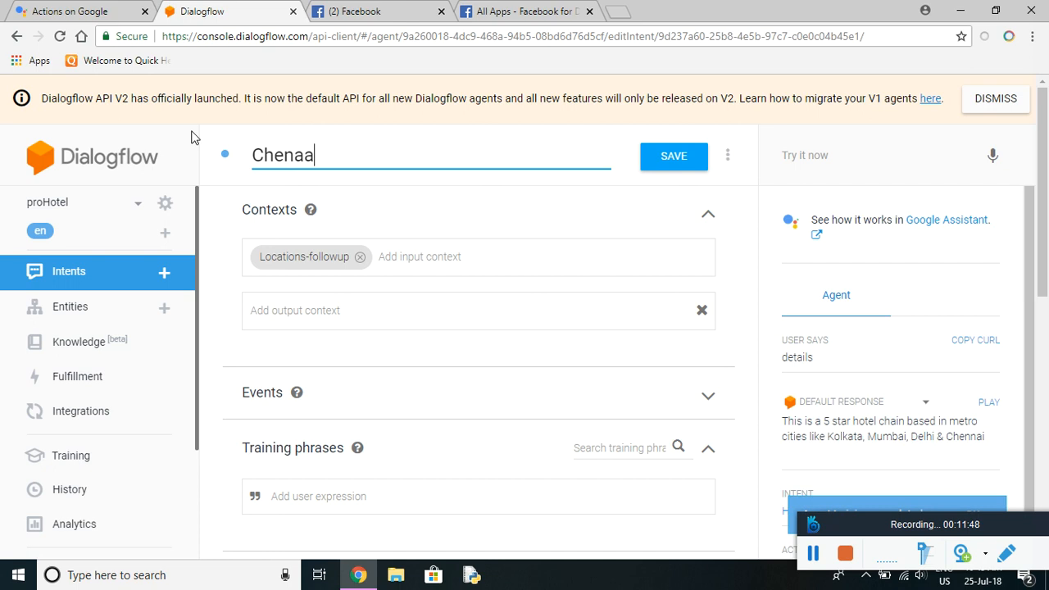
key(BackSpace)
key(BackSpace)
key(BackSpace)
text(nai Lo)
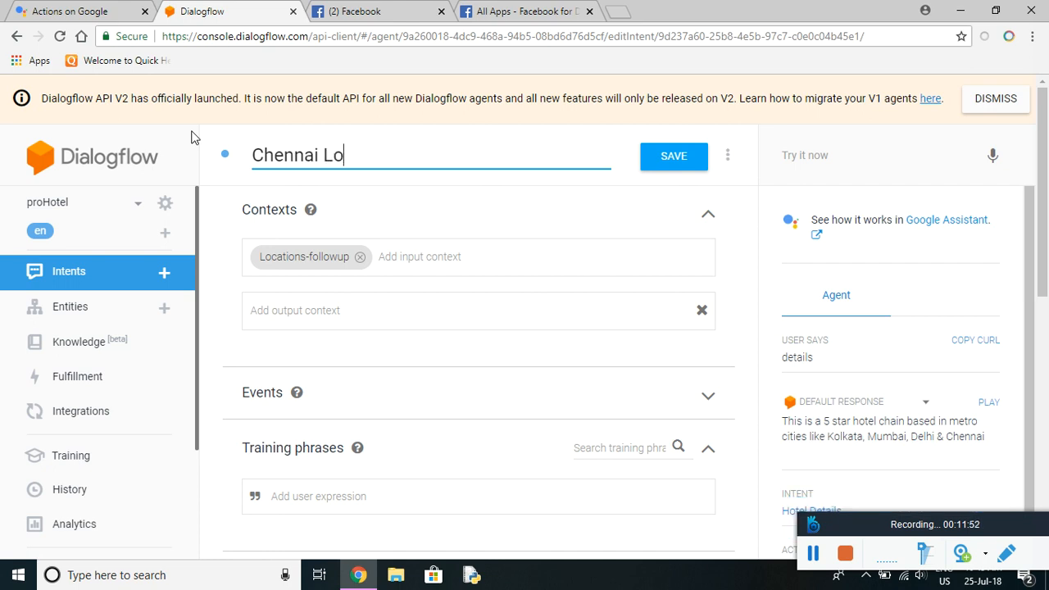
text(cation)
Add phrase 'Chennai' and response 'It is located near the MA Chidambaram Stadium', then save.
click(305, 497)
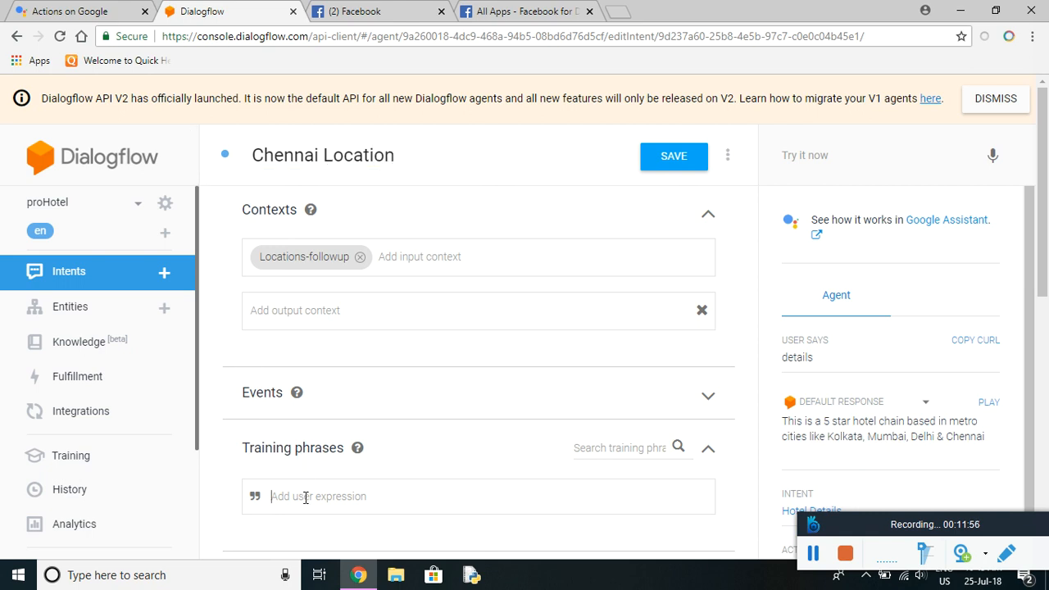
text(Chennai)
scroll(387, 303, down, 5)
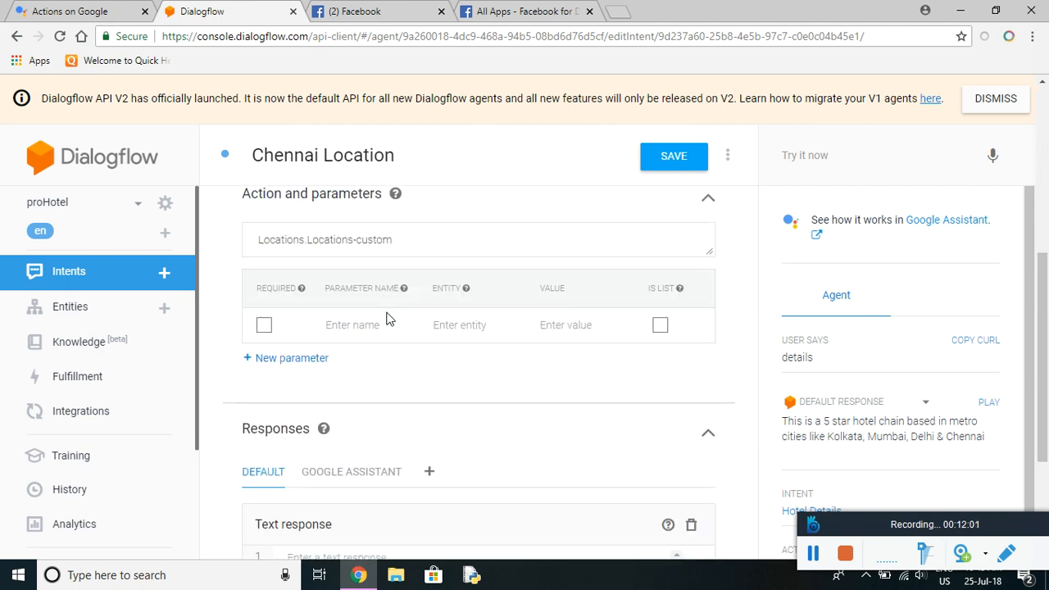
scroll(387, 318, down, 1)
click(351, 365)
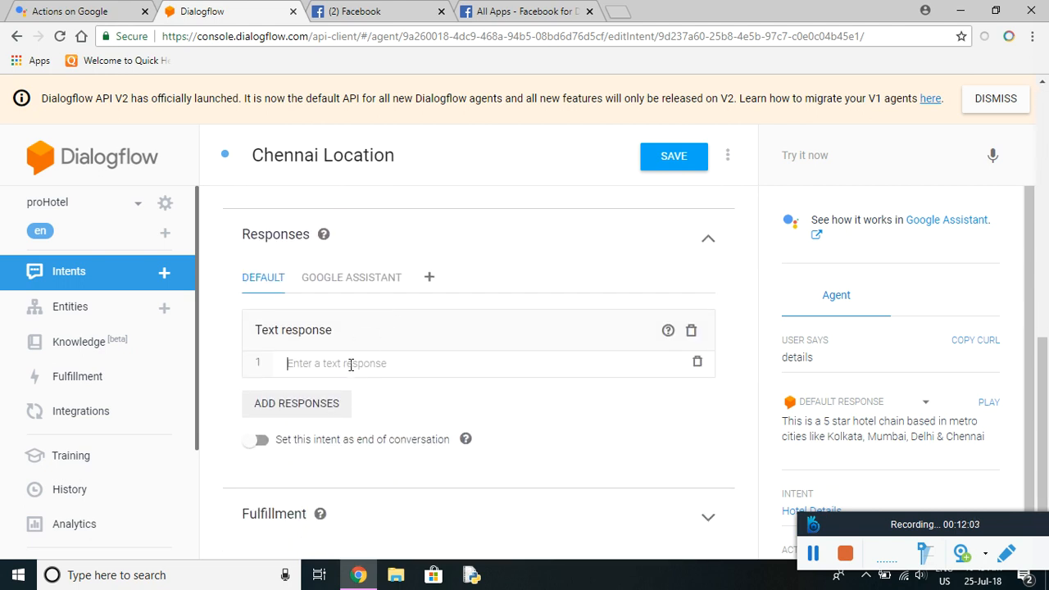
text(It is located near)
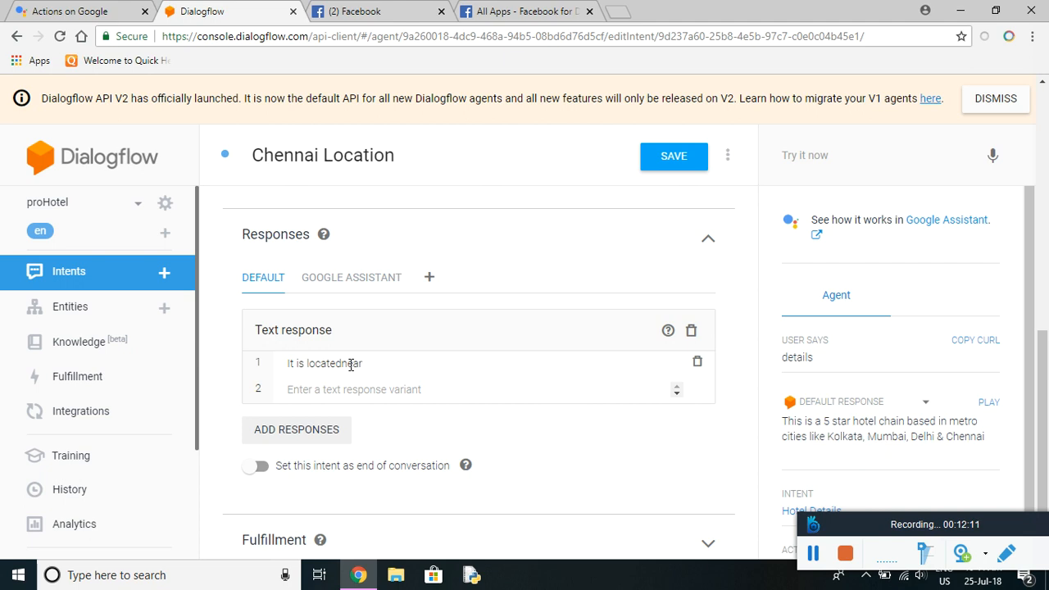
text( the MA Chidambaram Stadium)
click(672, 155)
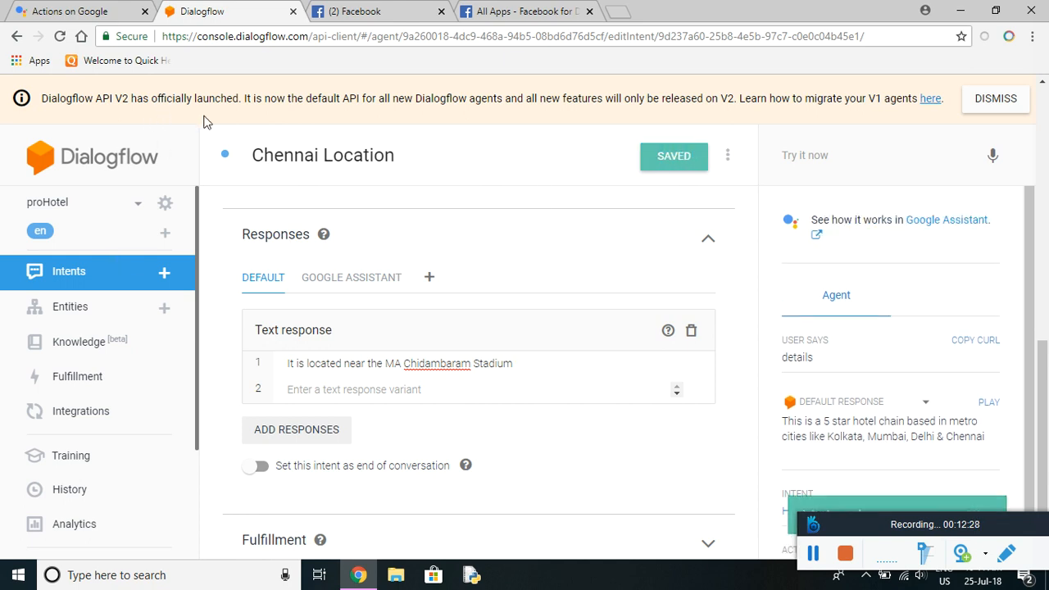
click(65, 272)
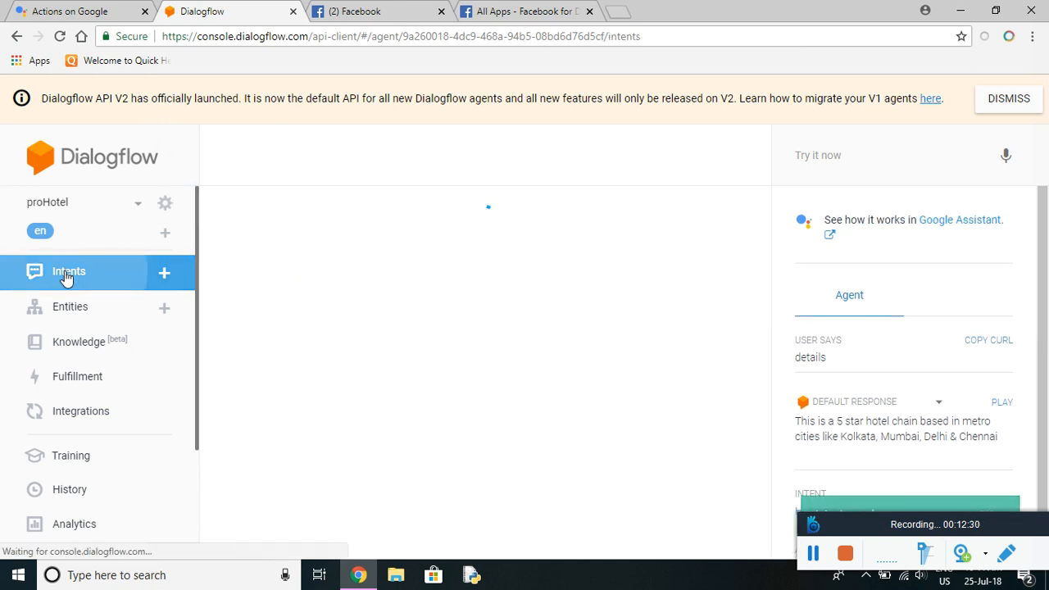
Rename the Locations - custom-3 follow-up to 'Delhi Location'.
click(280, 351)
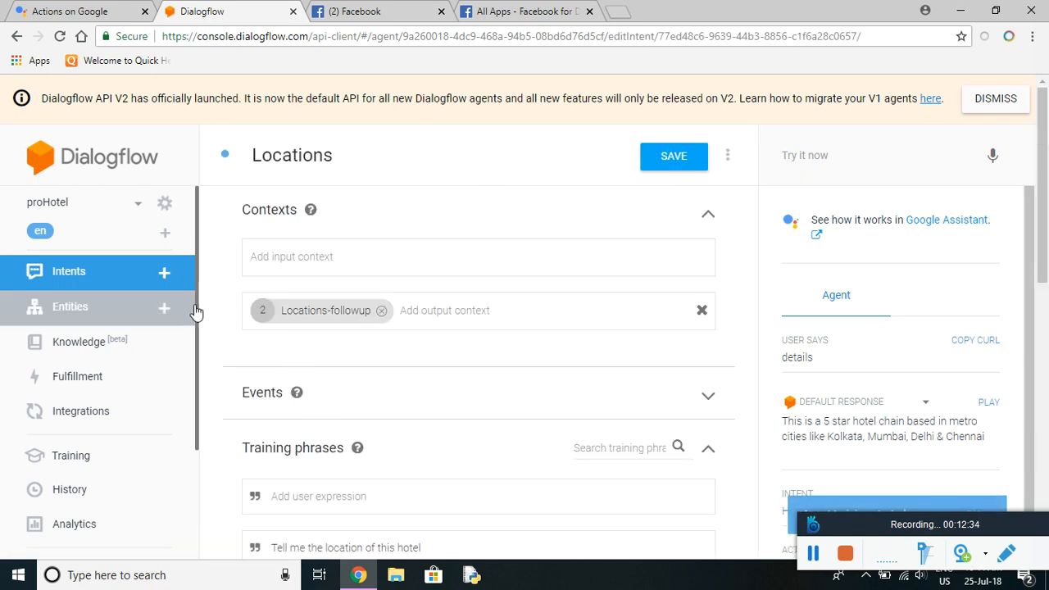
click(137, 279)
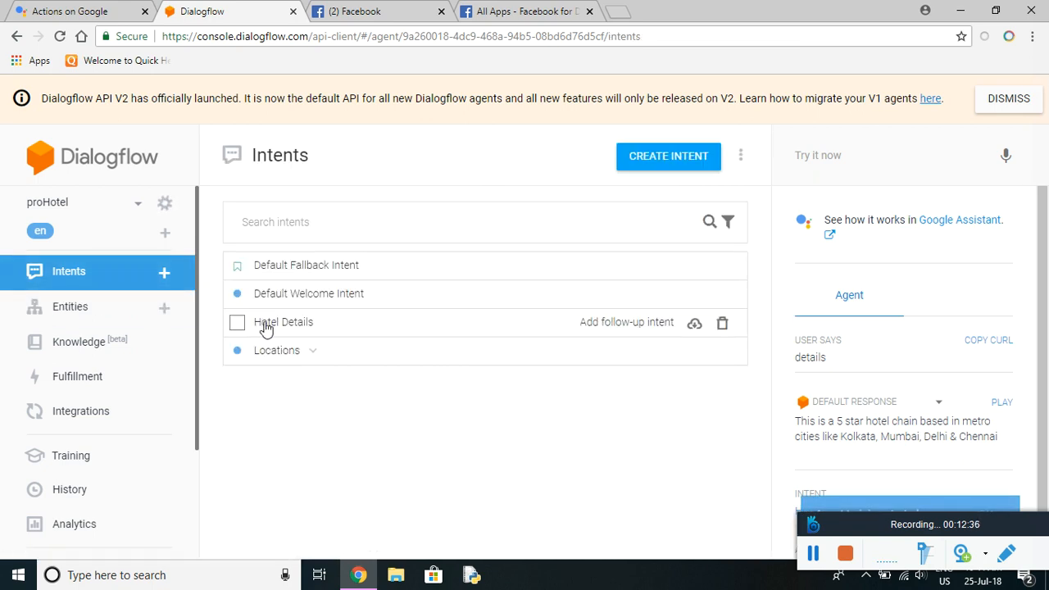
click(314, 354)
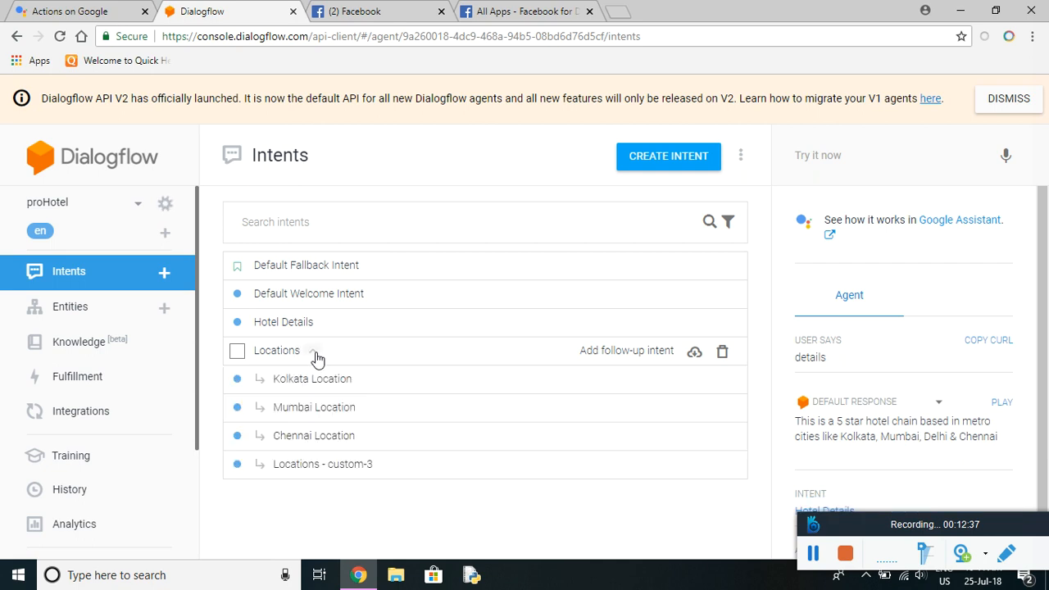
click(317, 473)
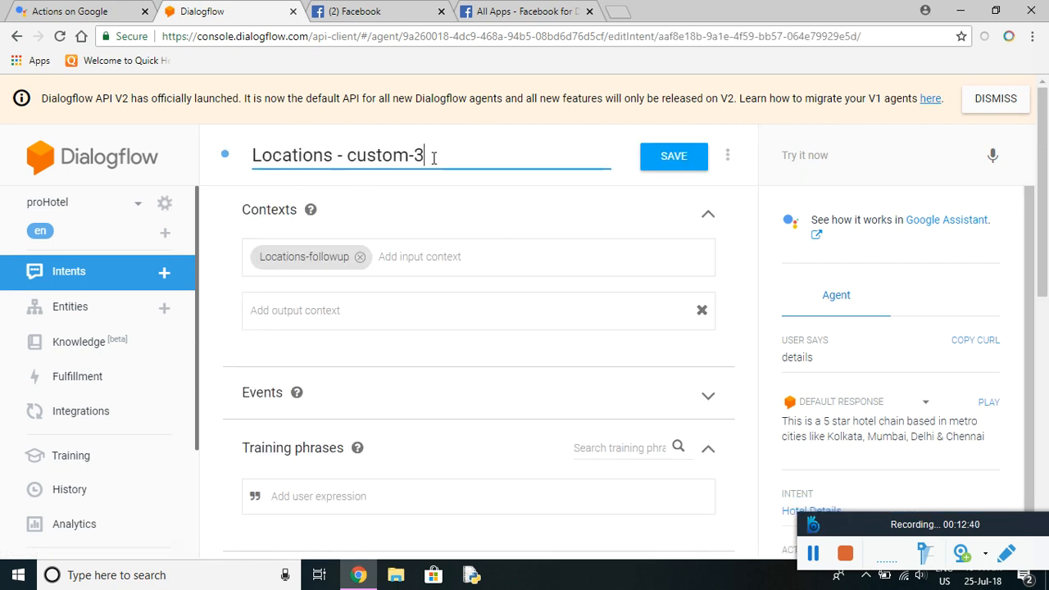
drag(431, 154, 208, 154)
text(De)
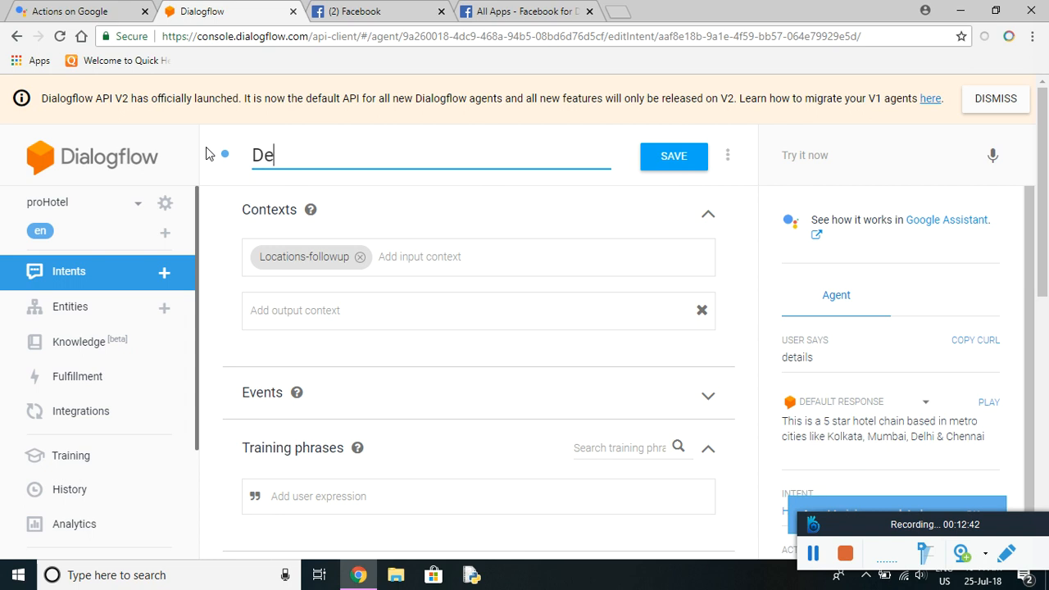
text(lhi Location)
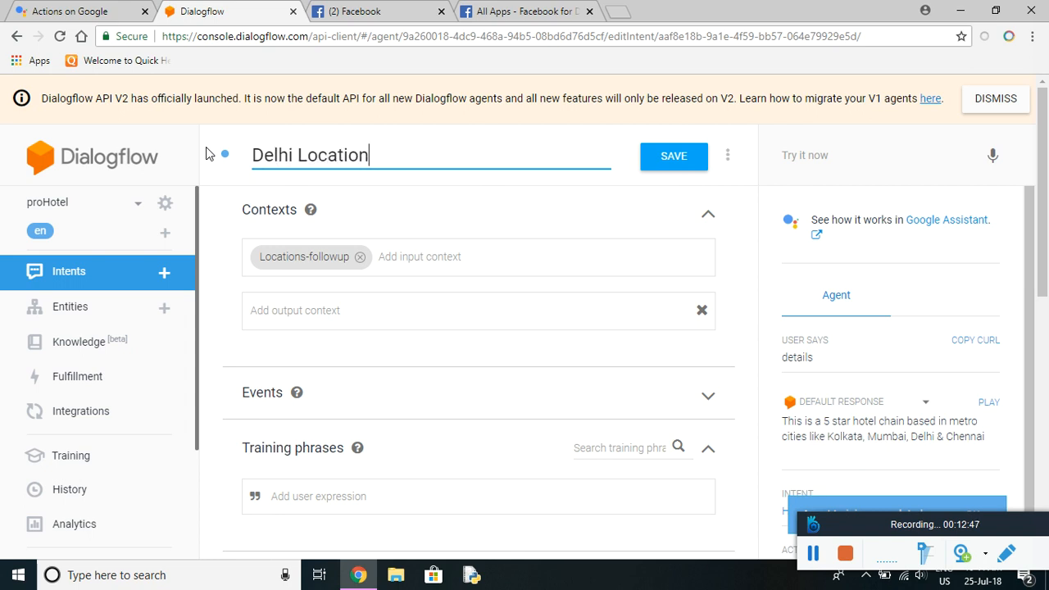
Add phrase 'Delhi' and response 'The Hotel is located near New Delhi Railway Station', then save.
scroll(328, 407, down, 1)
scroll(328, 407, down, 1)
click(314, 342)
text(Delhi)
scroll(314, 342, down, 5)
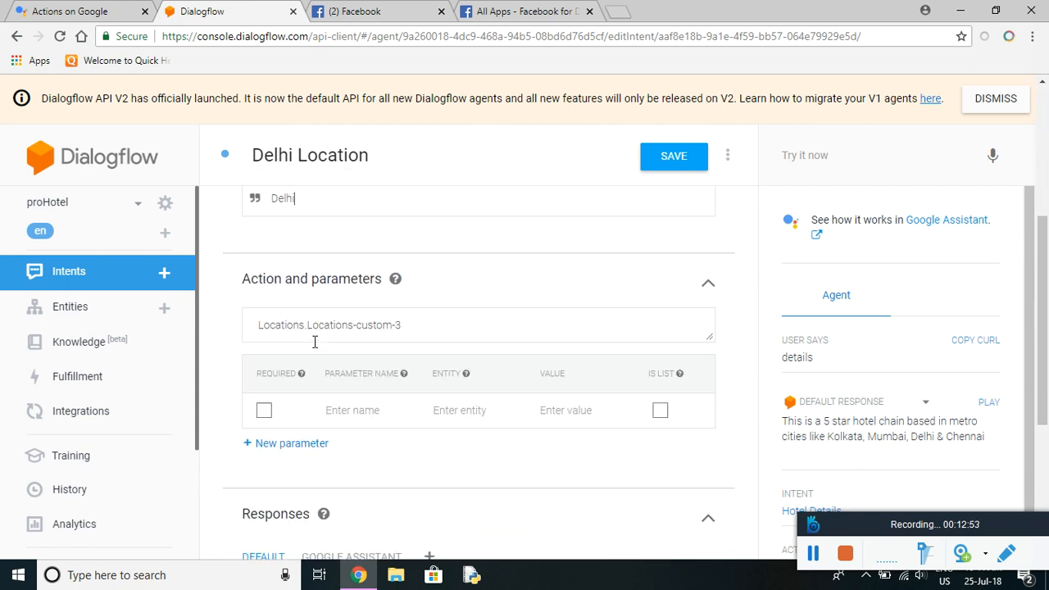
click(316, 363)
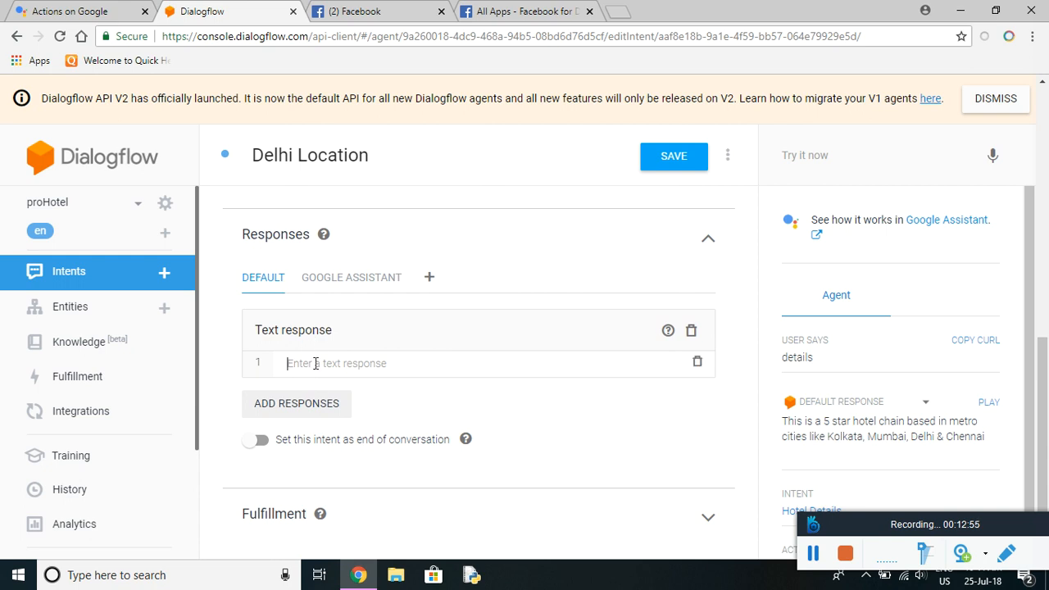
text(The Hotel is locate)
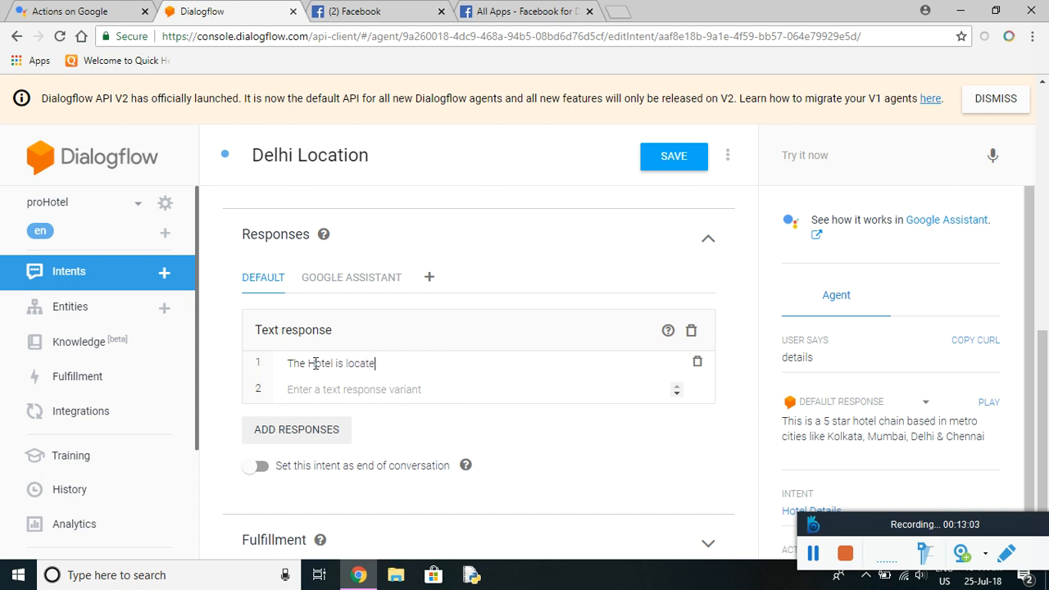
text(d near New Delh )
text( Railway Station)
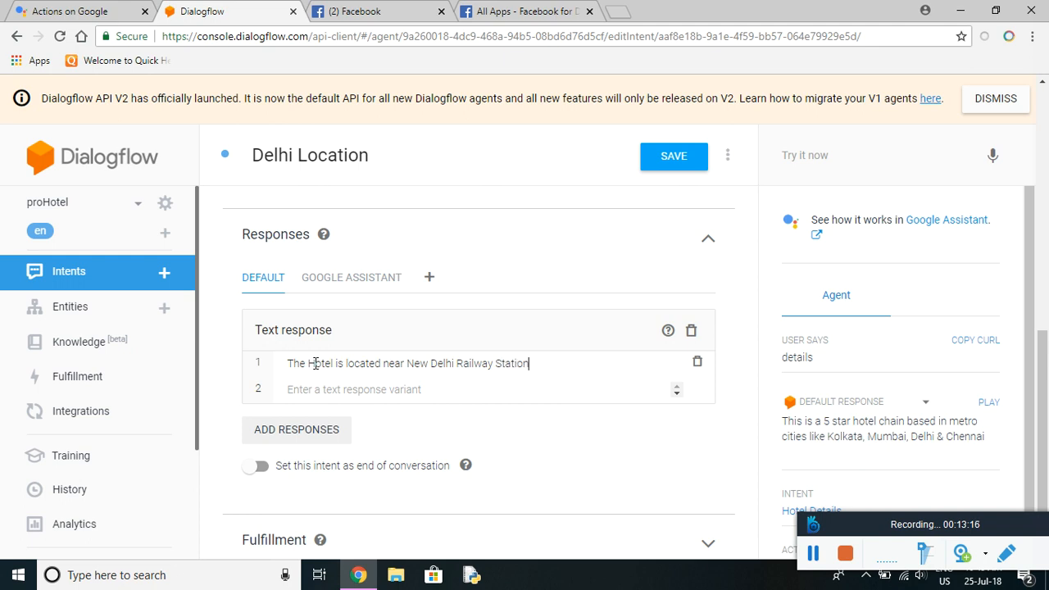
click(671, 158)
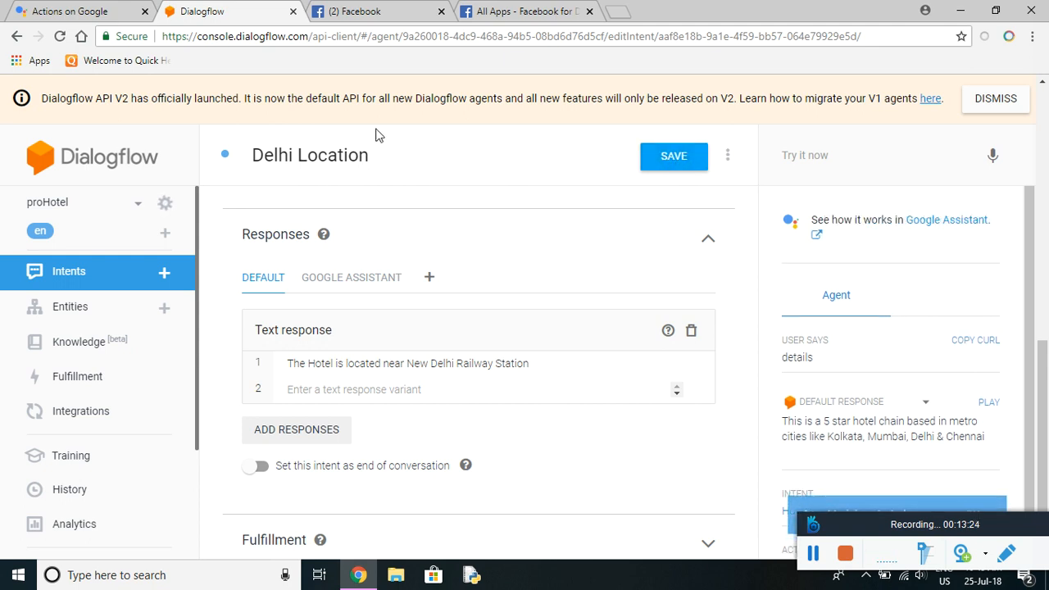
In Facebook Pages, start creating a new Business or brand Page.
click(388, 14)
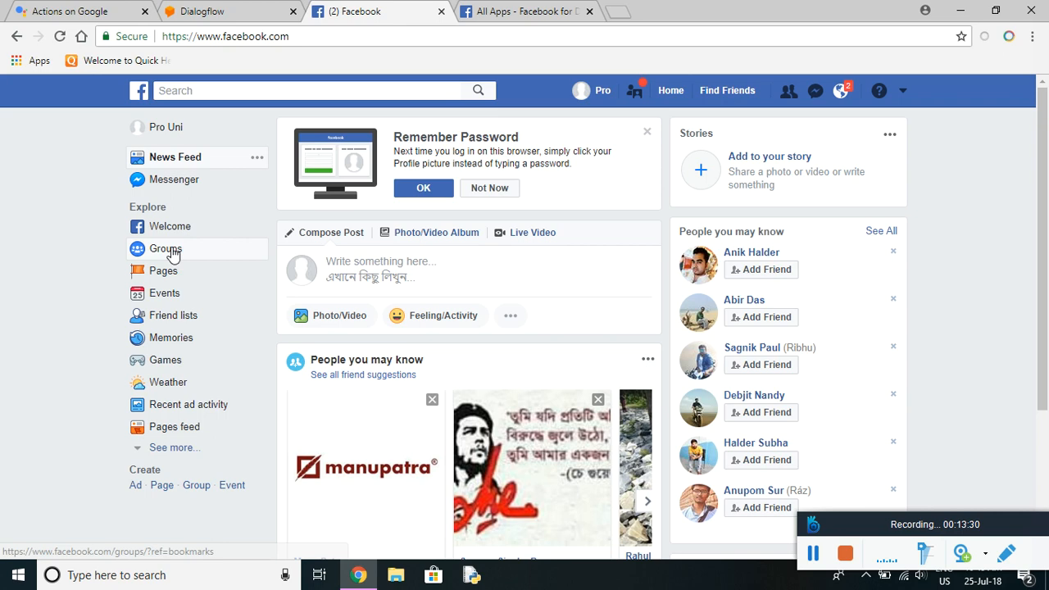
click(170, 276)
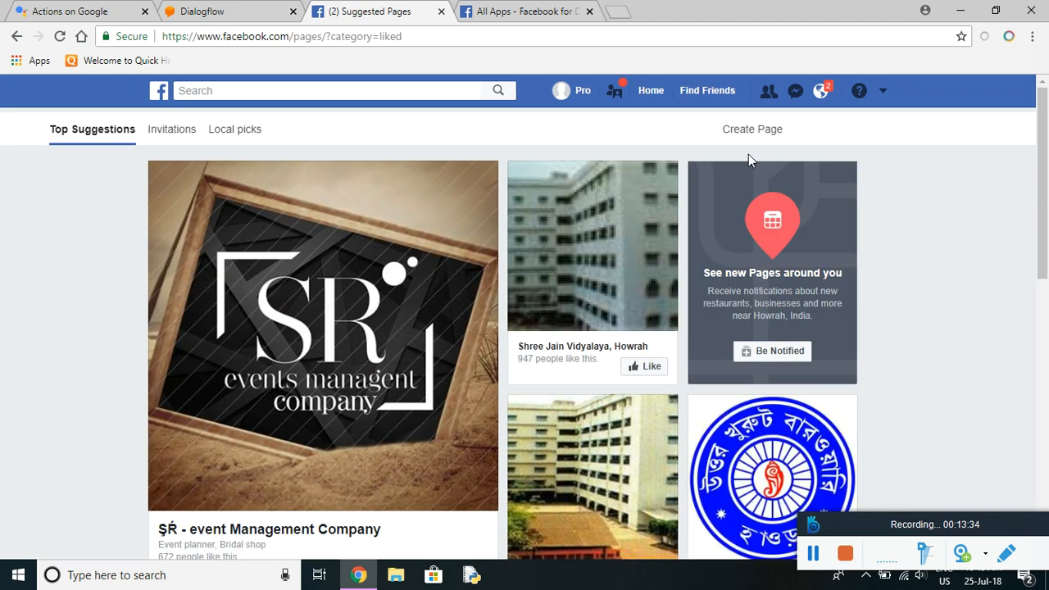
click(758, 133)
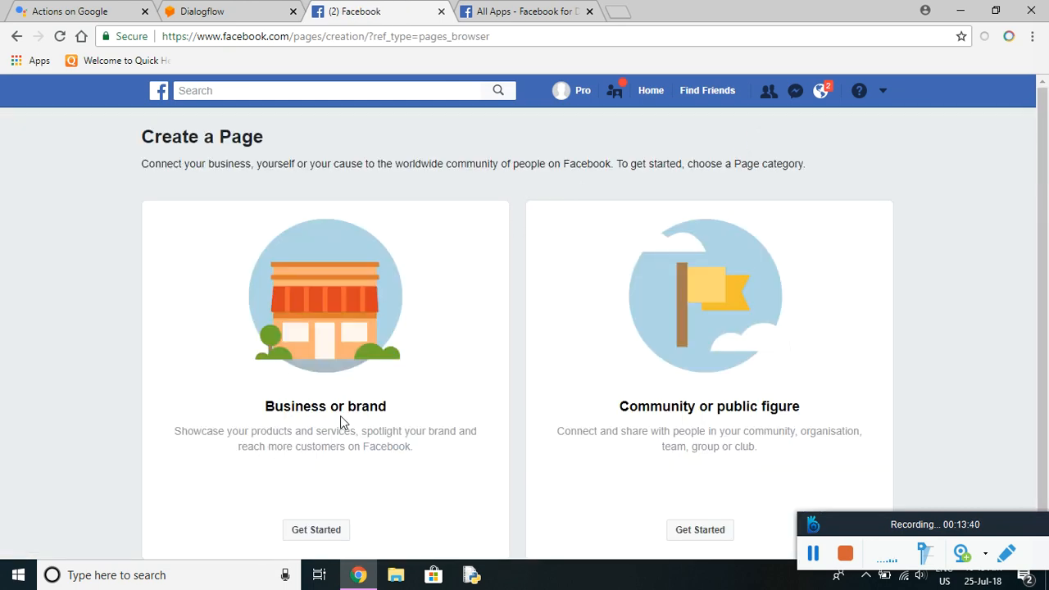
click(326, 533)
Name the Page 'pro Hotel' and set its category to Hotel.
click(274, 302)
text(pro)
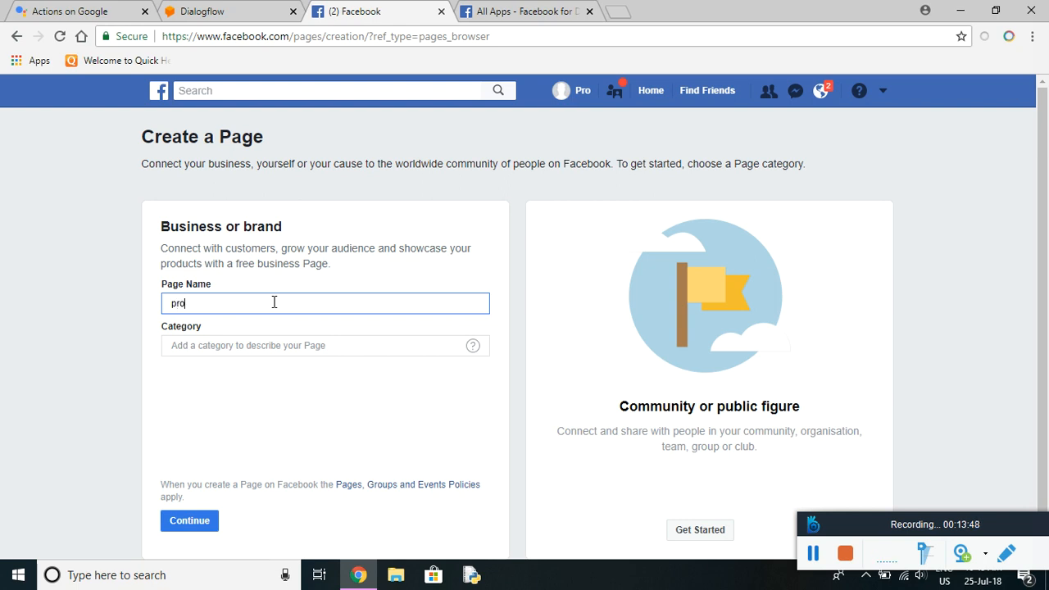
text( Hotel)
click(256, 346)
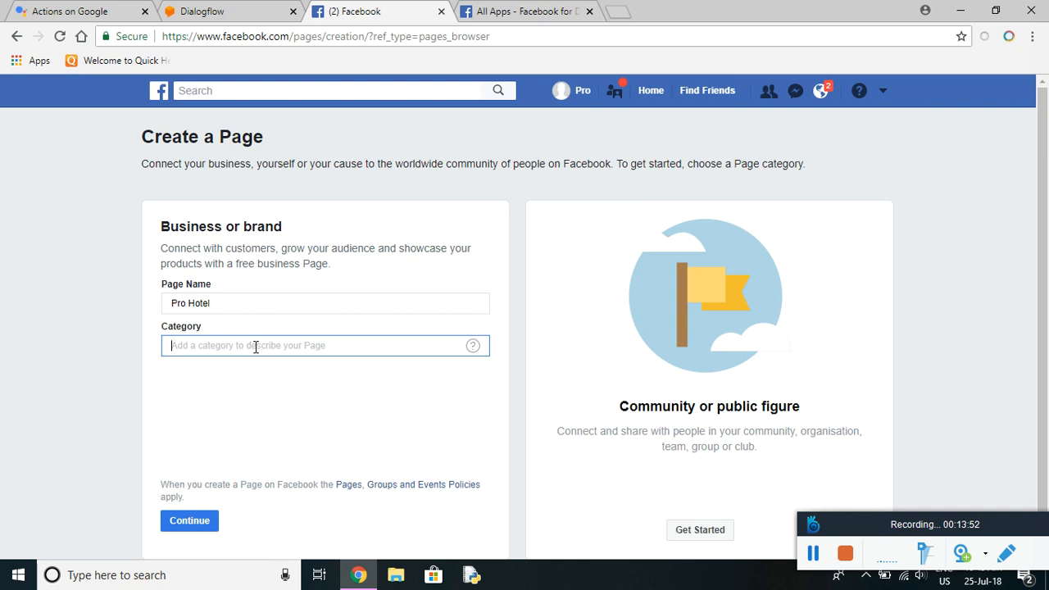
text(Hotel)
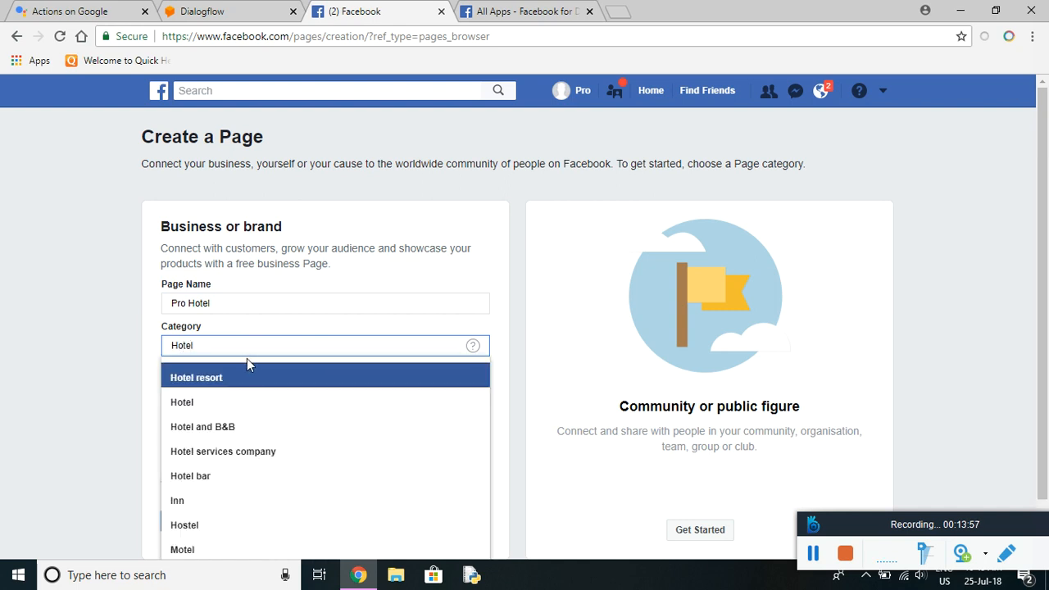
click(215, 415)
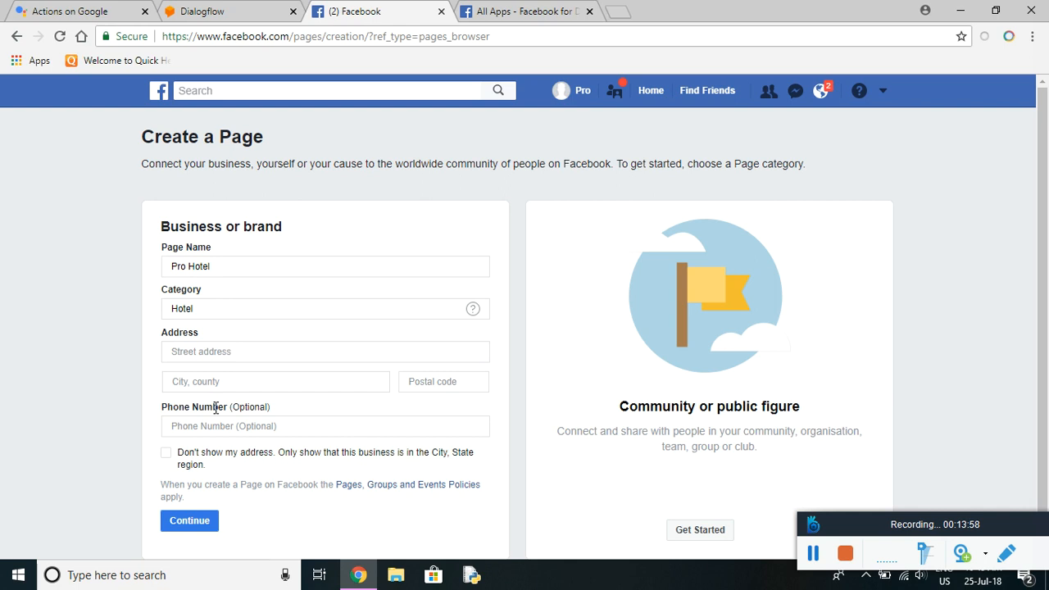
Enter address MM, city Delhi, India, postal code 700001, and hide the street address.
click(224, 352)
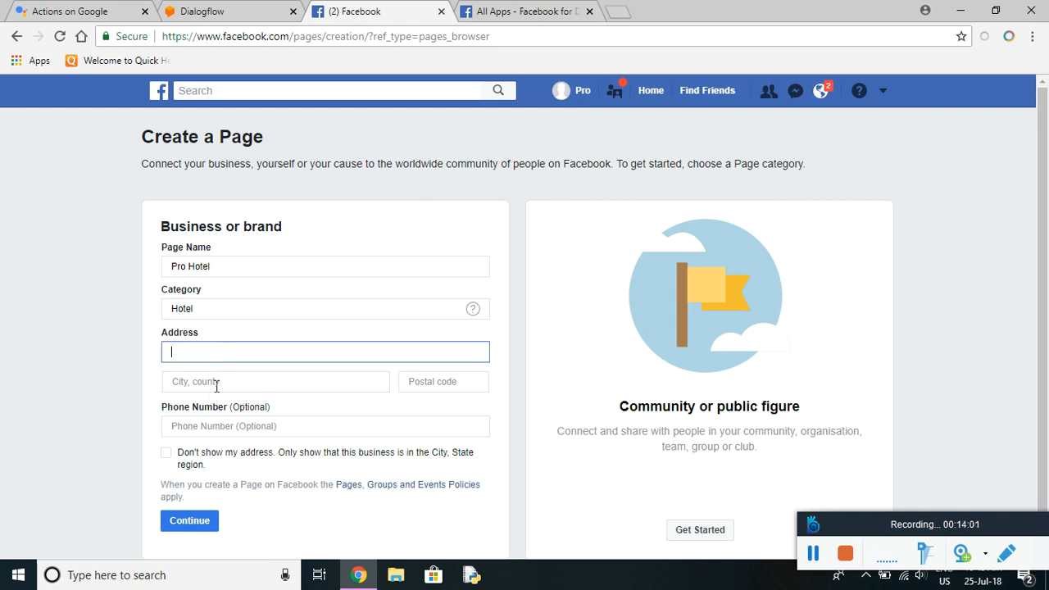
click(167, 461)
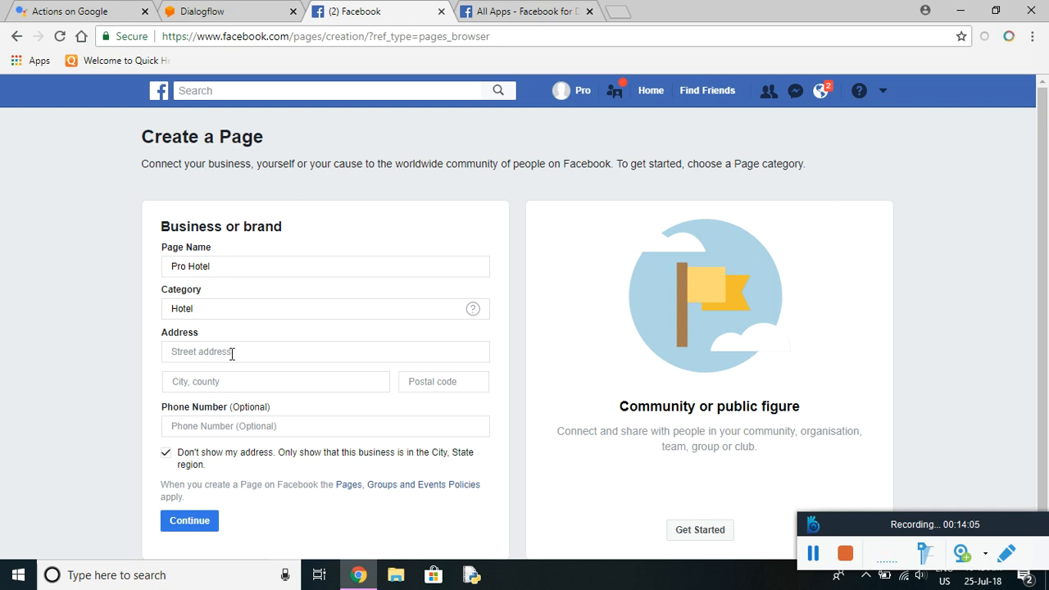
click(235, 350)
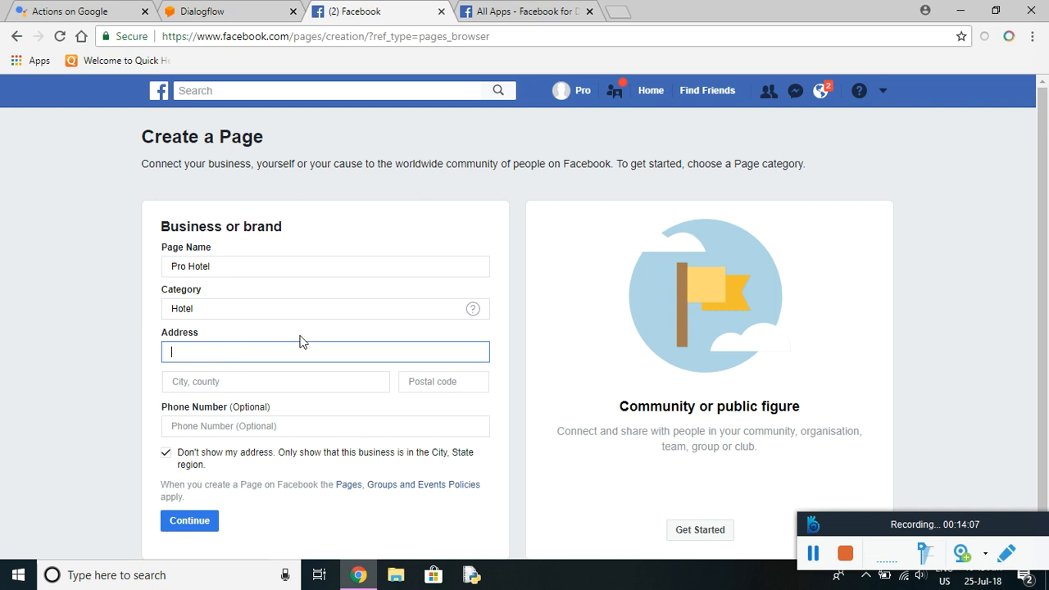
text(MM Street)
click(252, 381)
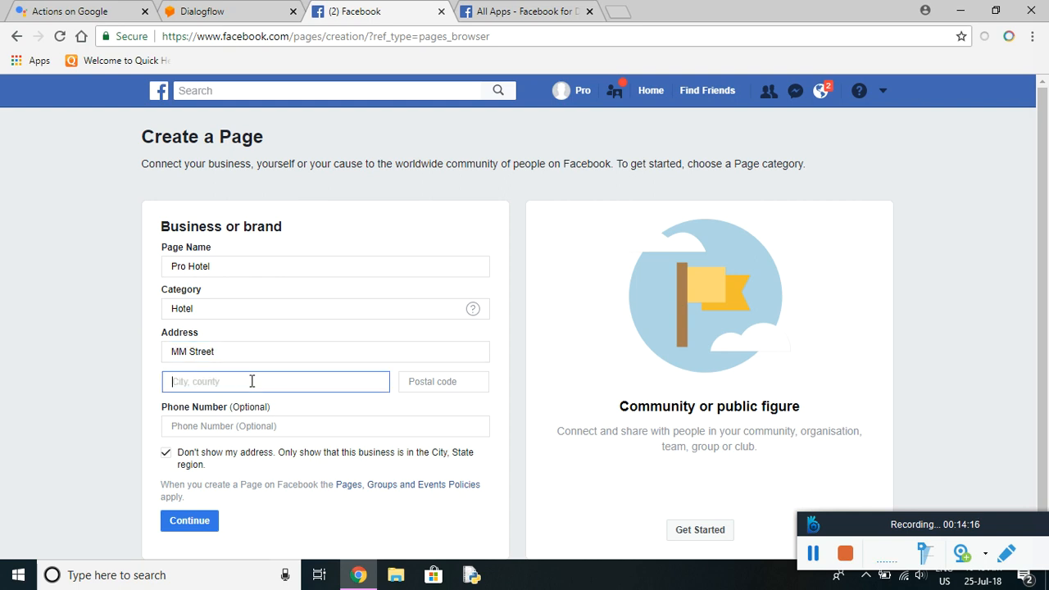
text(India)
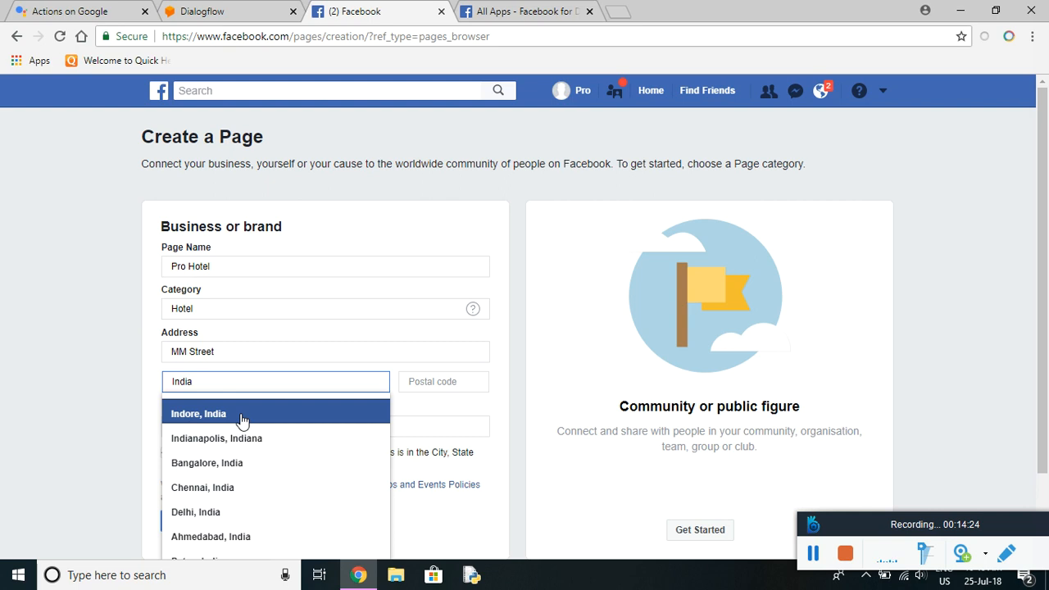
click(225, 521)
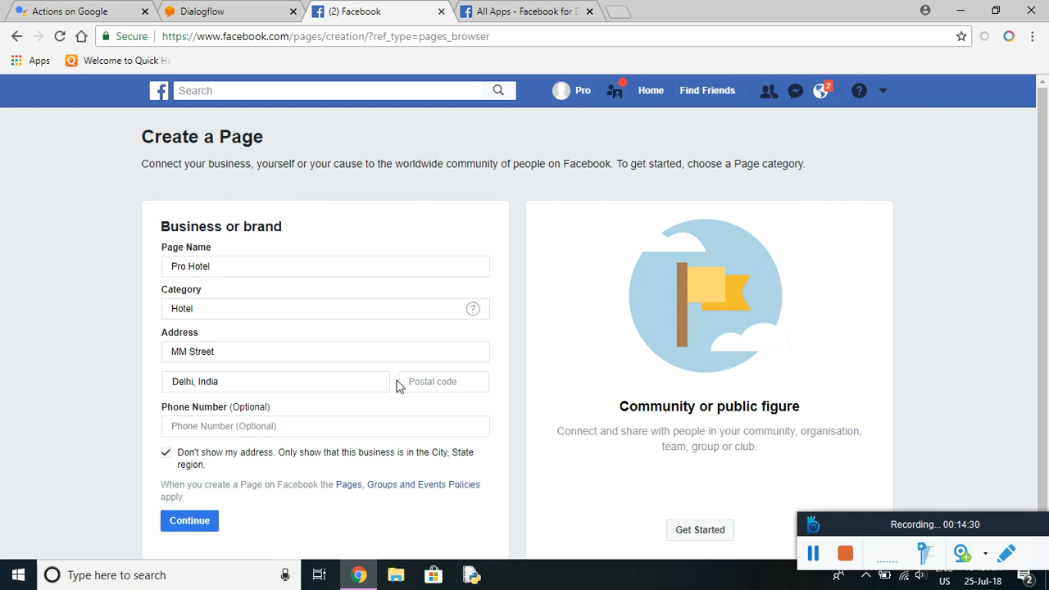
click(429, 381)
text(700001)
scroll(342, 371, down, 1)
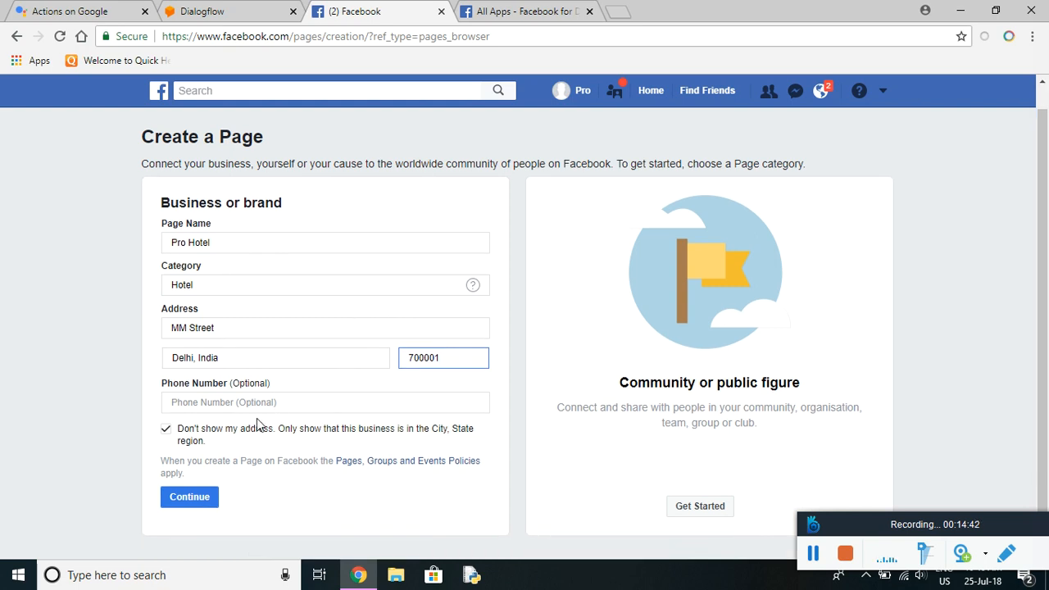
Create the Pro Hotel Page without profile or cover photos, then go to the Facebook for Developers apps page.
click(201, 498)
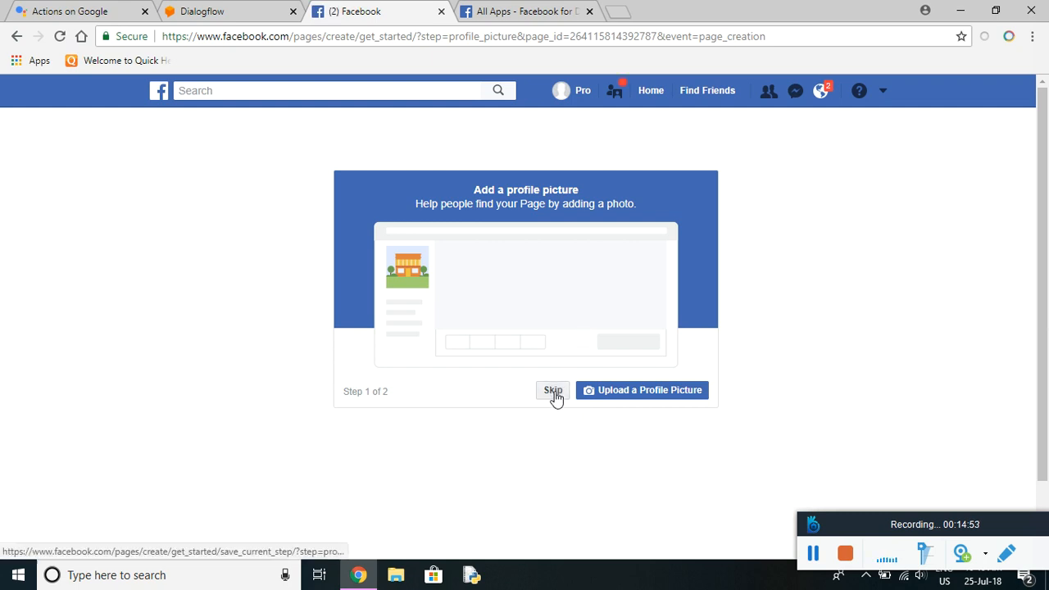
click(554, 391)
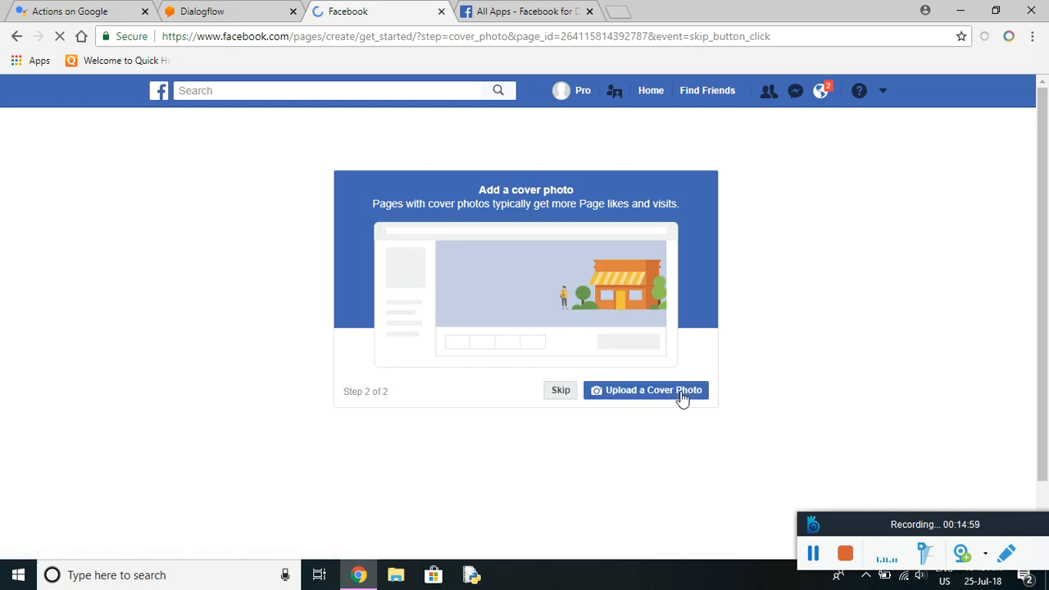
click(548, 399)
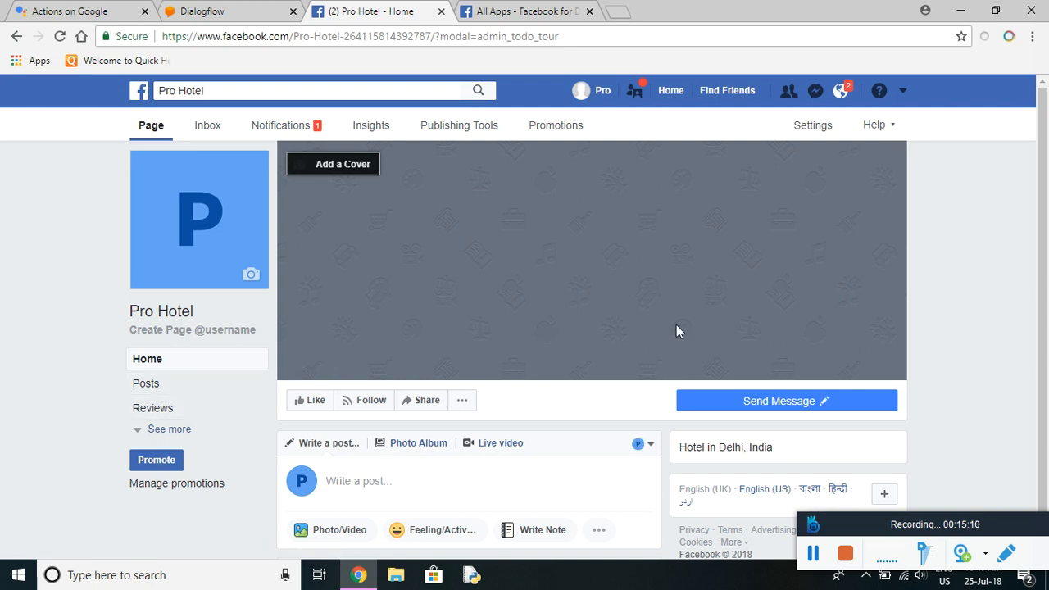
click(524, 11)
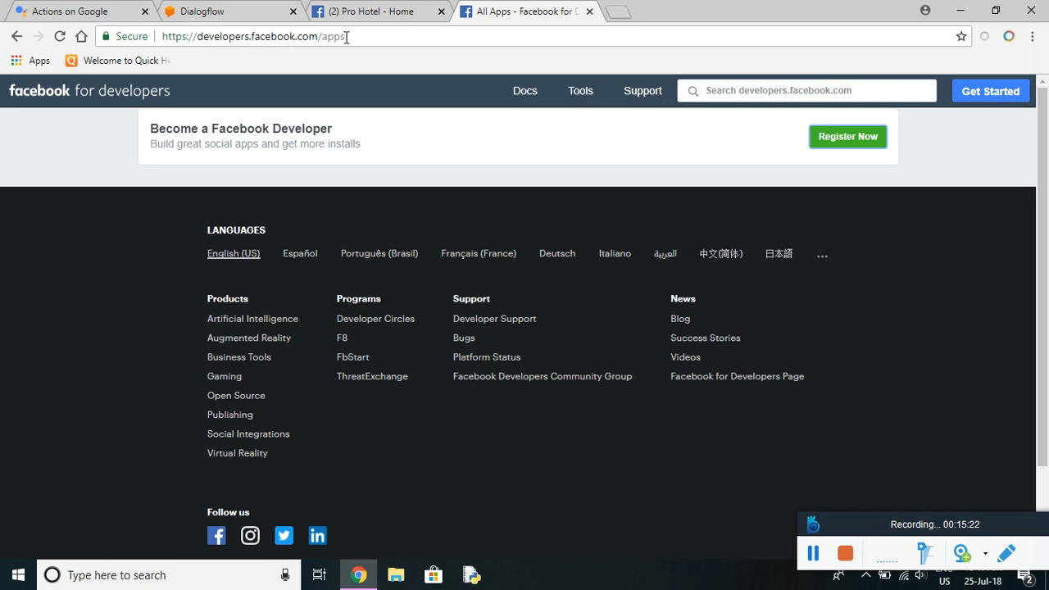
Register as a developer and submit 'Pro's first app', replacing the phone number with a contact e-mail.
click(861, 139)
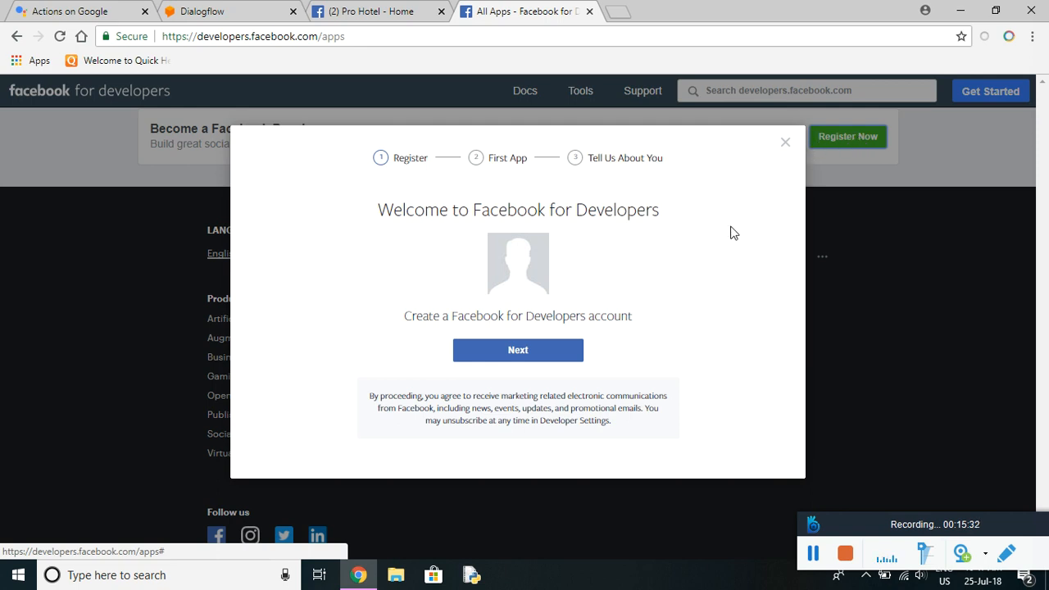
click(528, 355)
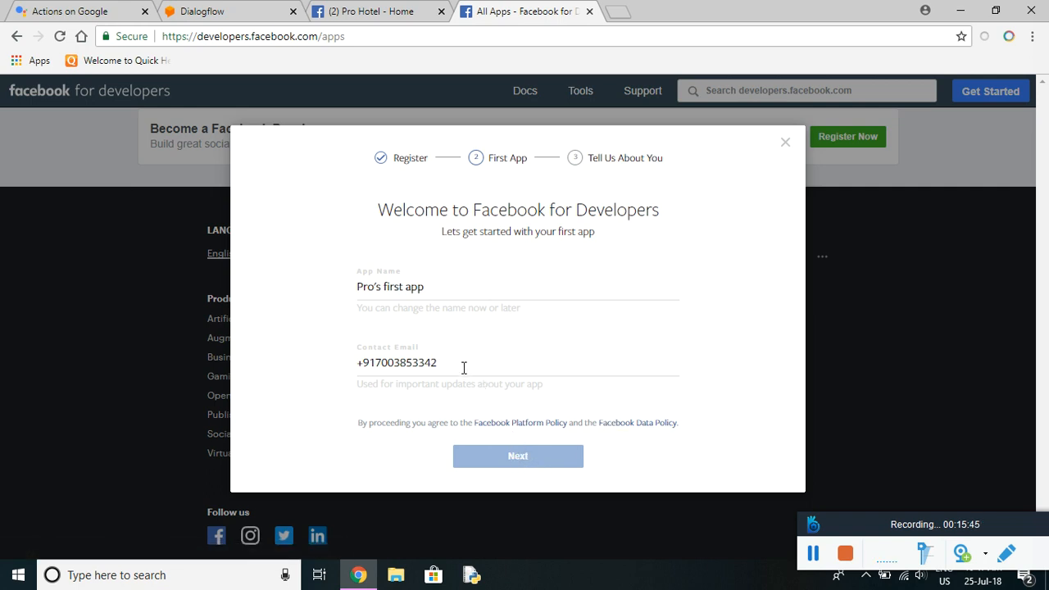
click(444, 289)
click(464, 369)
key(BackSpace)
key(BackSpace)
key(BackSpace)
key(BackSpace)
key(BackSpace)
key(BackSpace)
key(BackSpace)
key(BackSpace)
key(BackSpace)
key(BackSpace)
key(BackSpace)
key(BackSpace)
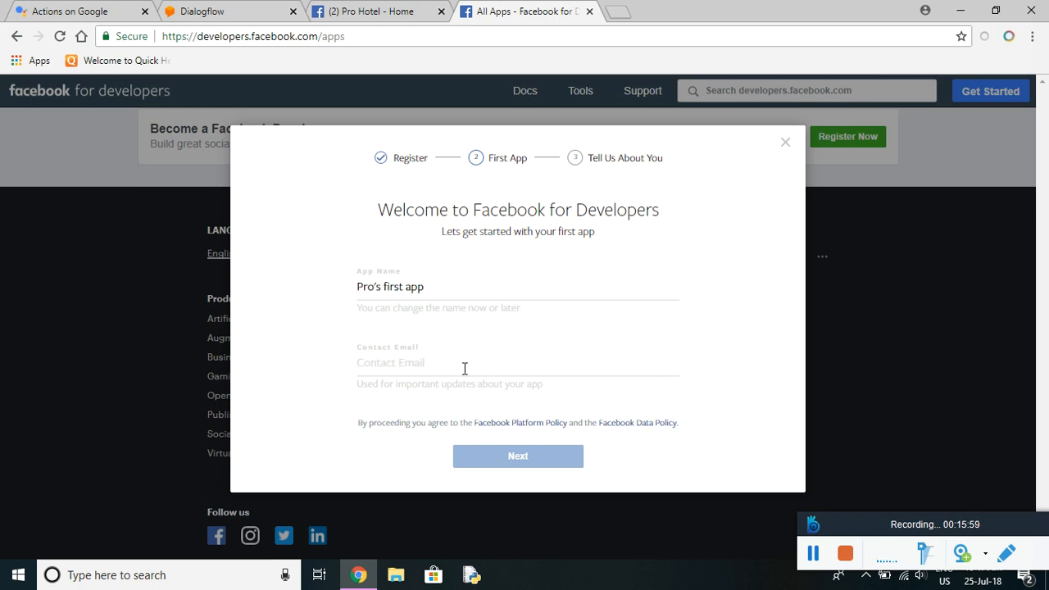
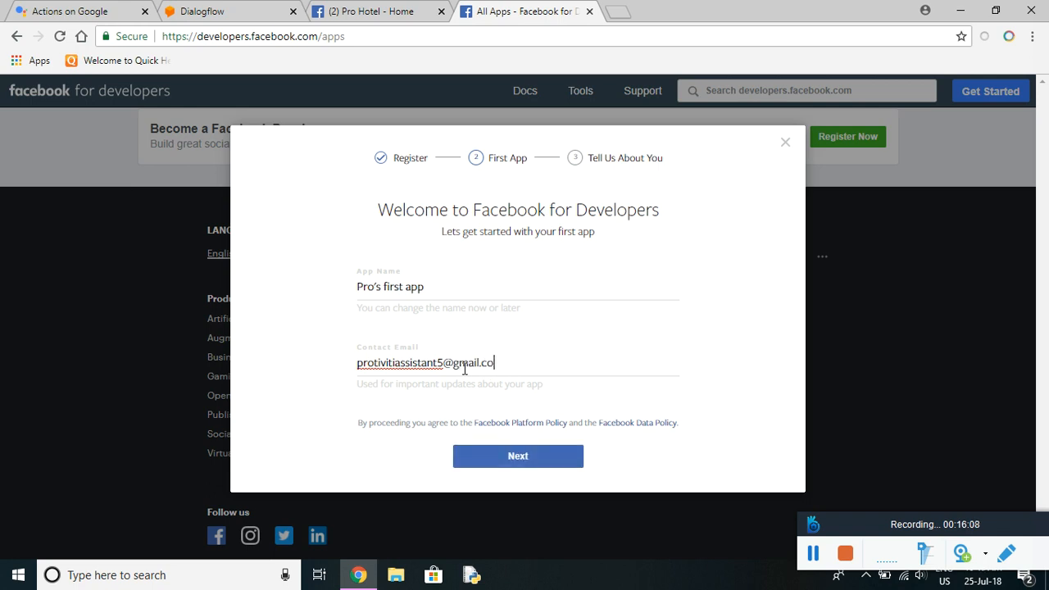
click(530, 464)
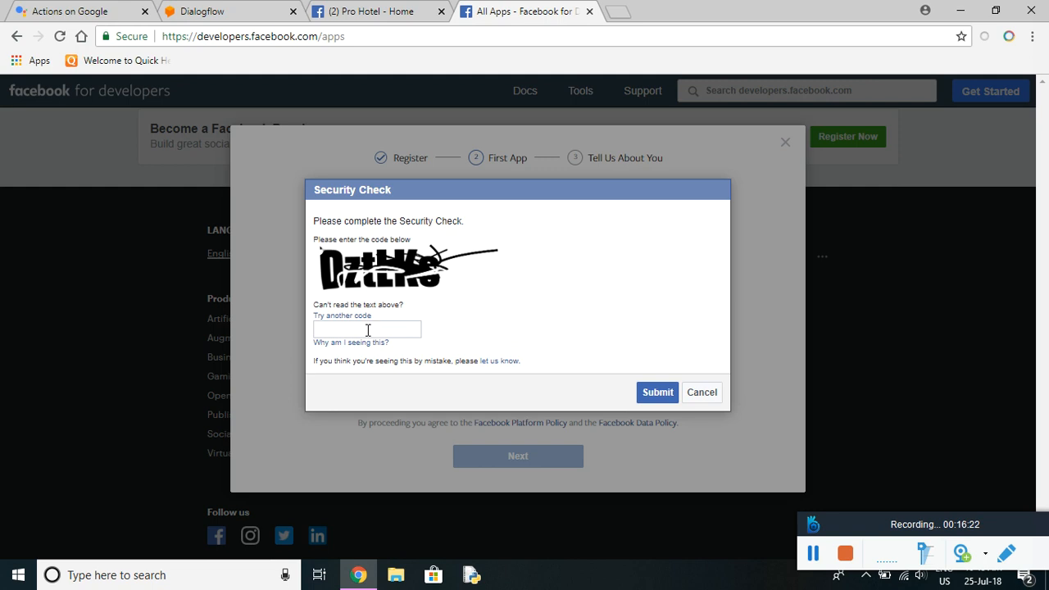
Enter the security check code and pick Owner/Founder as your role.
text(DztLKe)
click(657, 394)
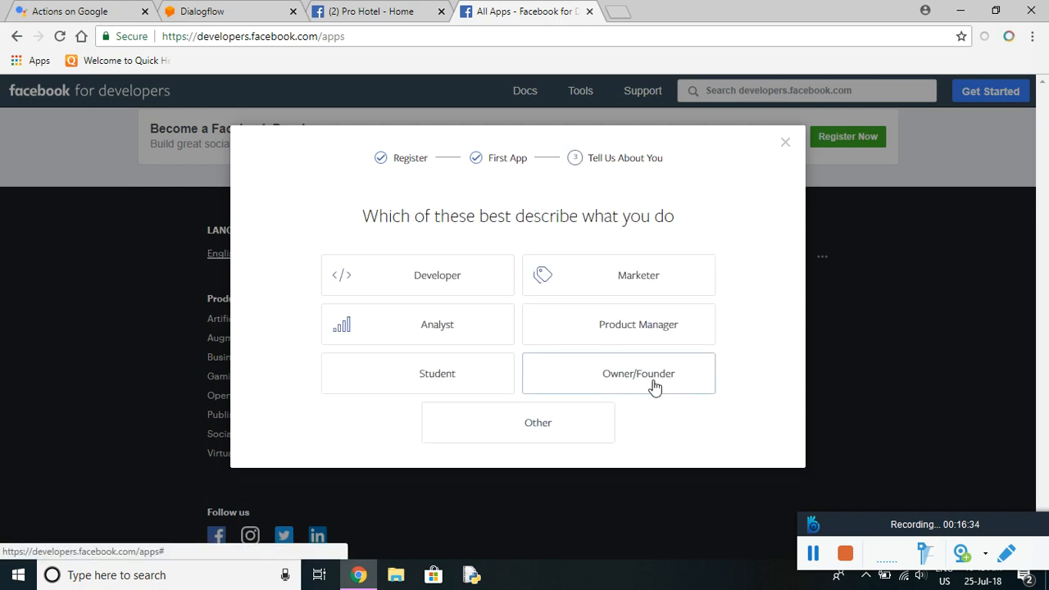
click(468, 283)
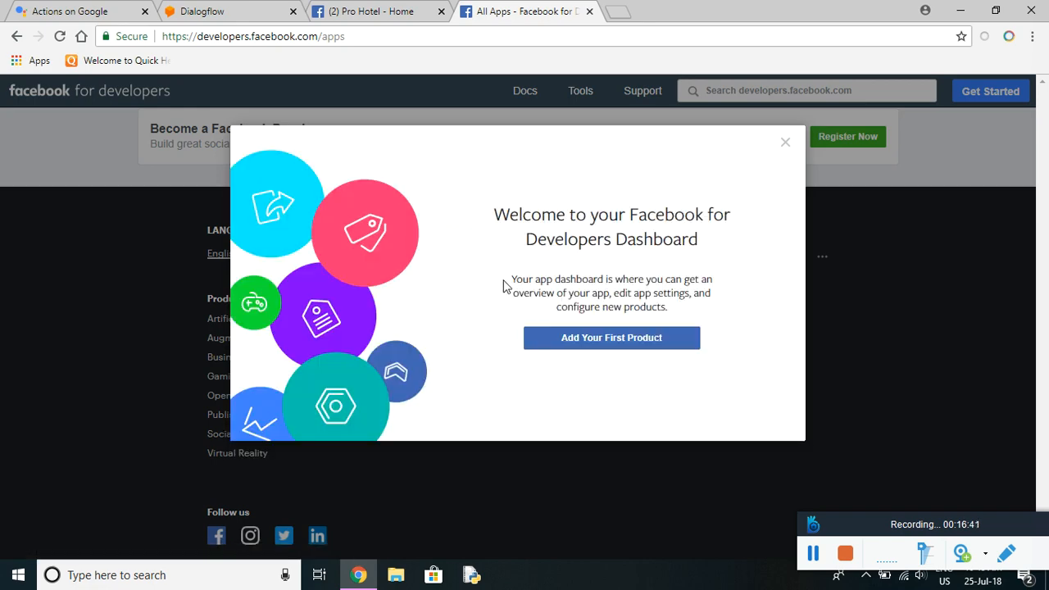
Add Messenger as the first product of Pro's first app.
click(632, 343)
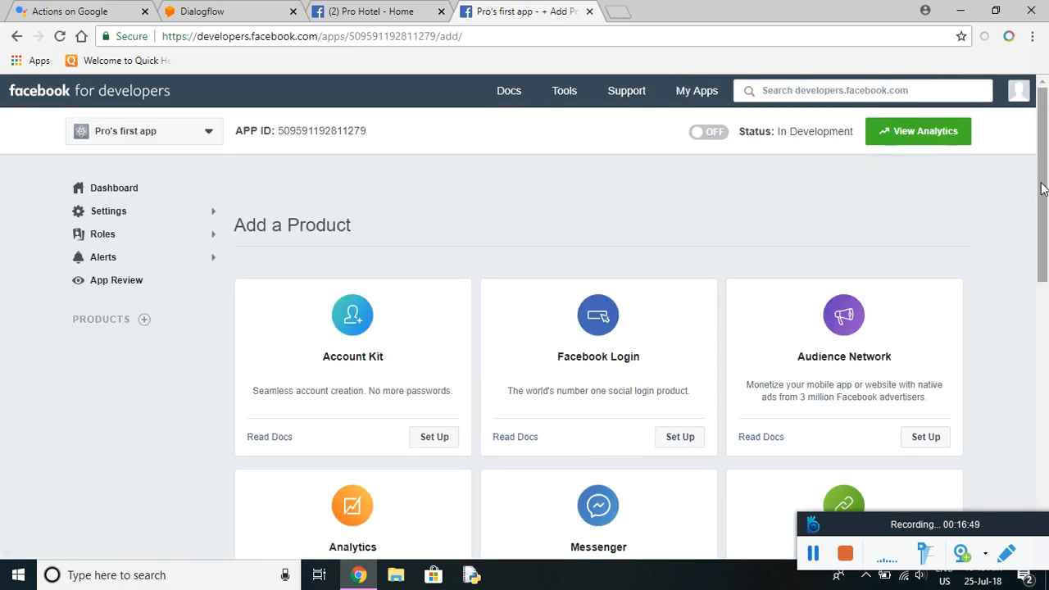
drag(1046, 250, 1047, 294)
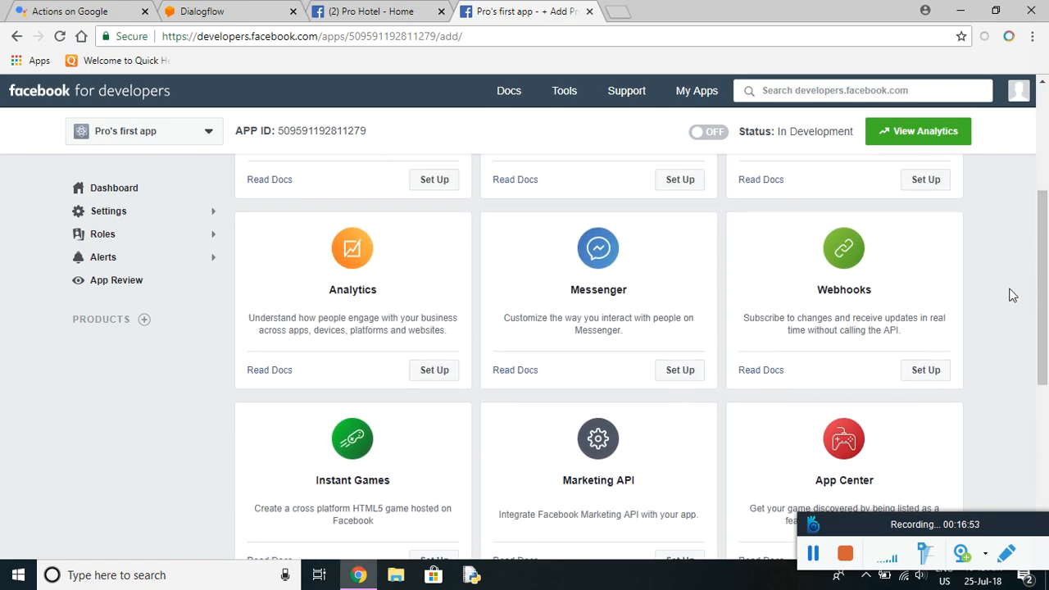
click(681, 373)
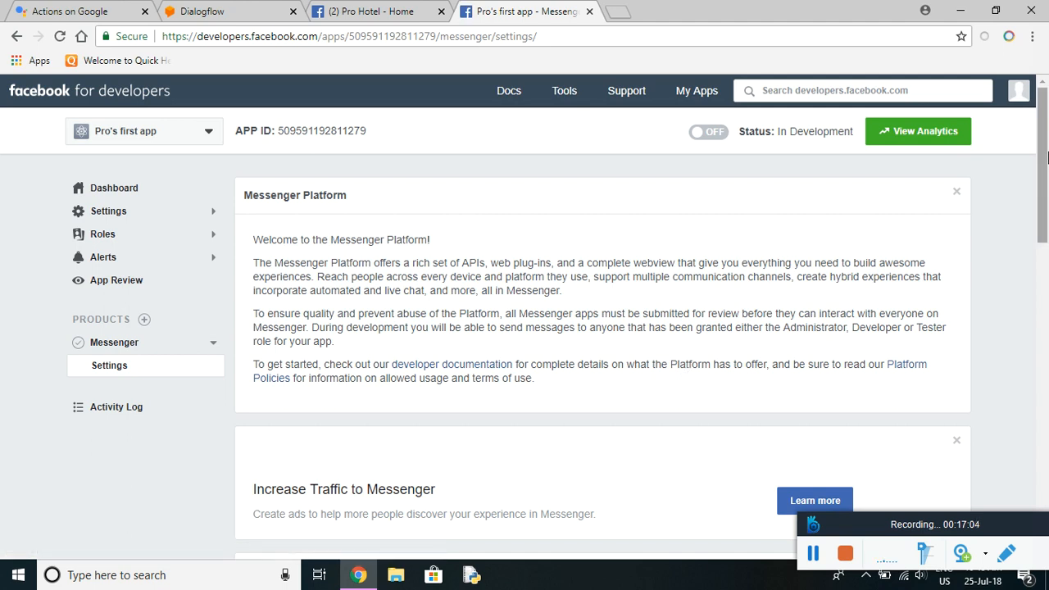
Generate a Page Access Token for the Pro Hotel page, granting the app page-management permissions.
drag(1044, 153, 1046, 305)
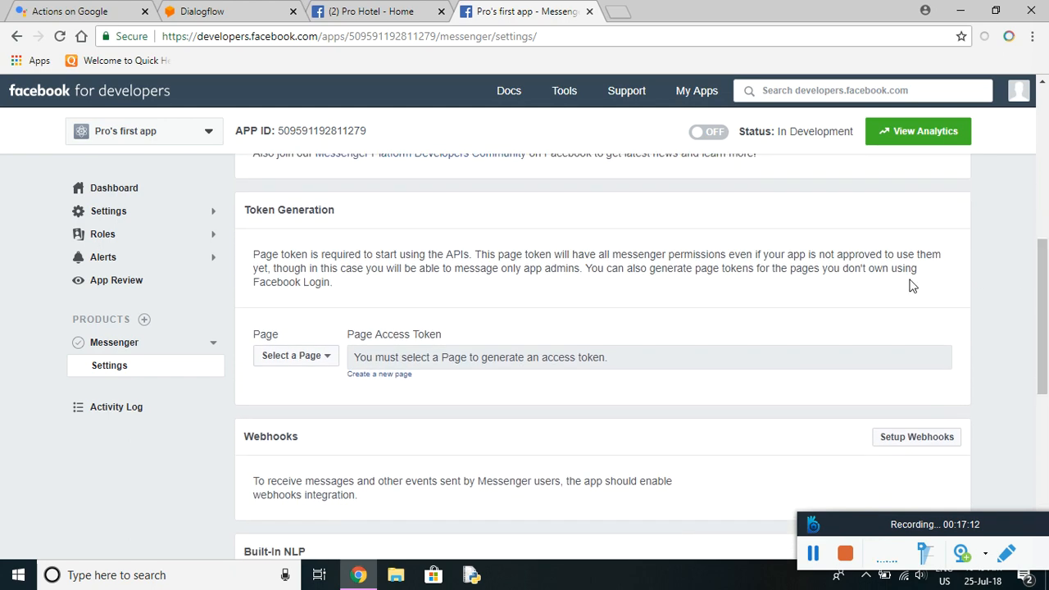
click(318, 358)
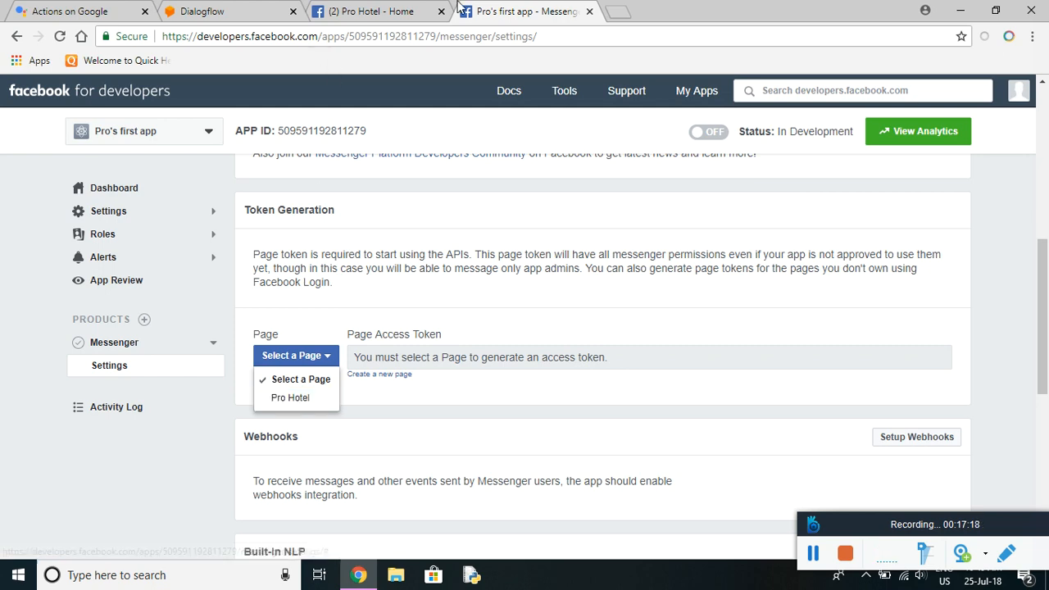
click(373, 11)
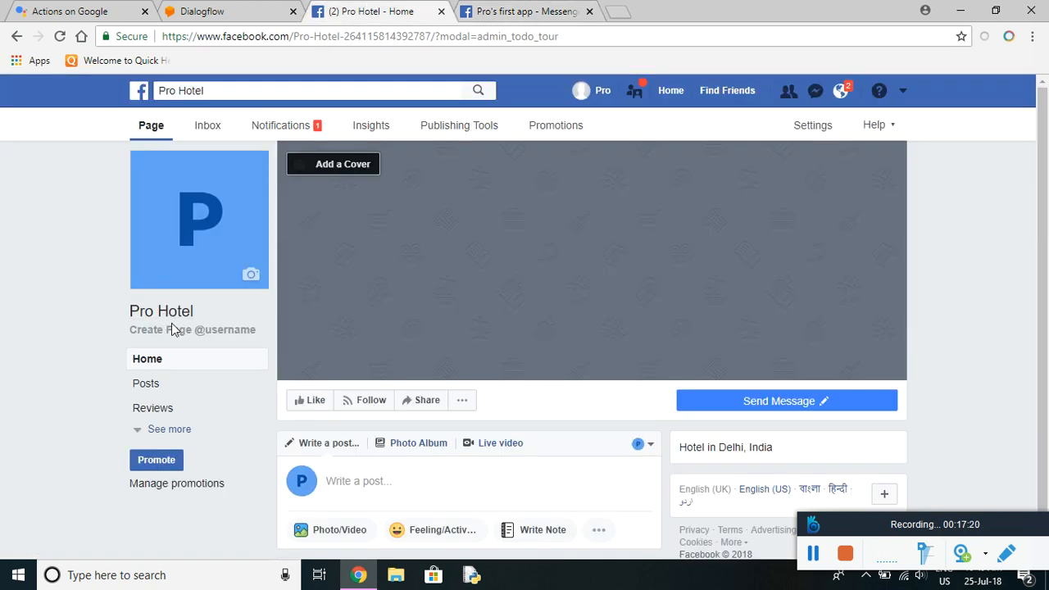
click(502, 10)
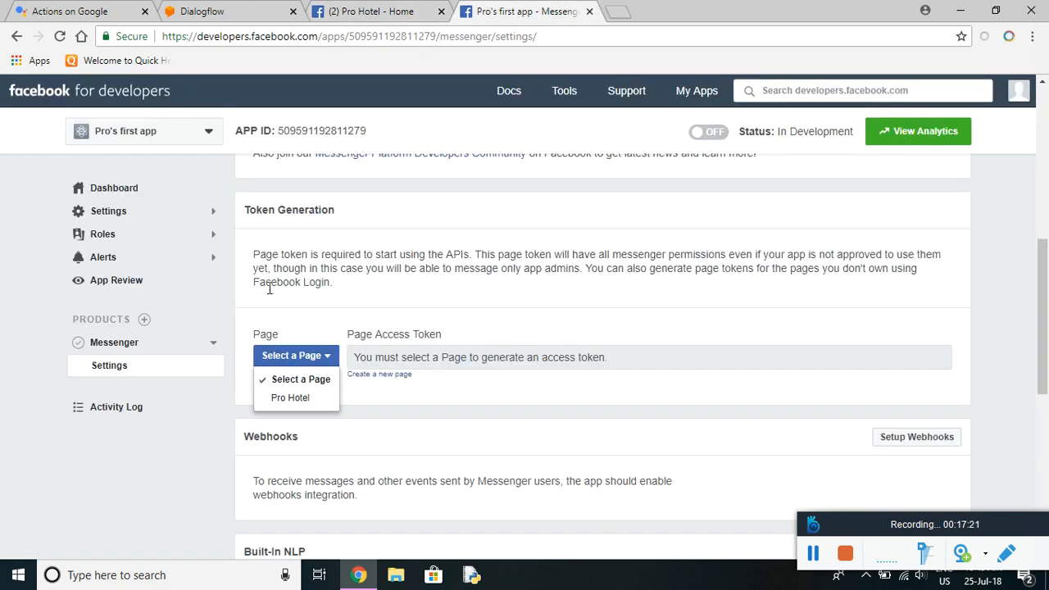
click(291, 397)
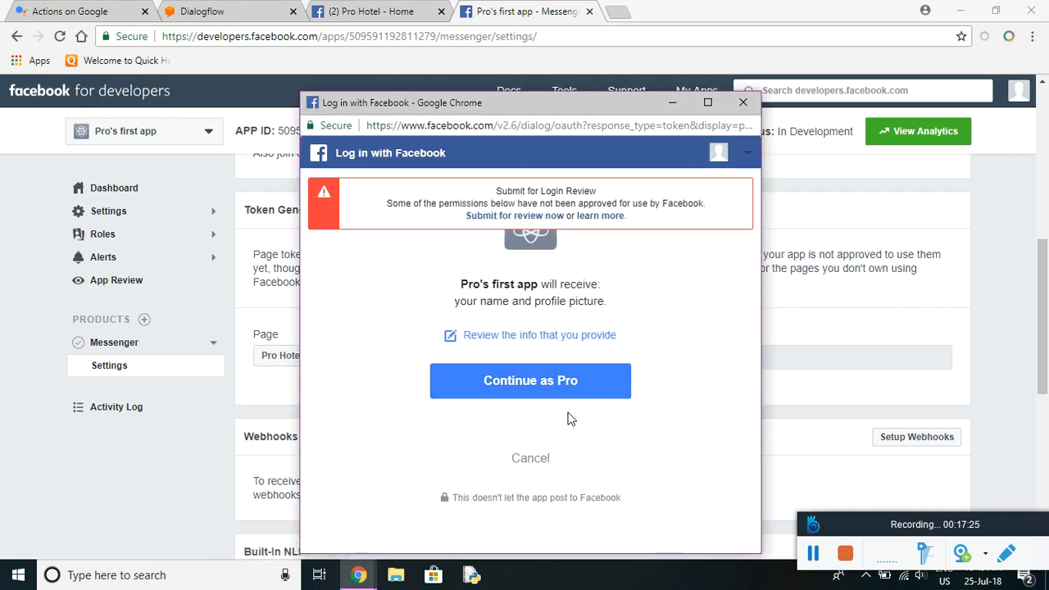
click(564, 396)
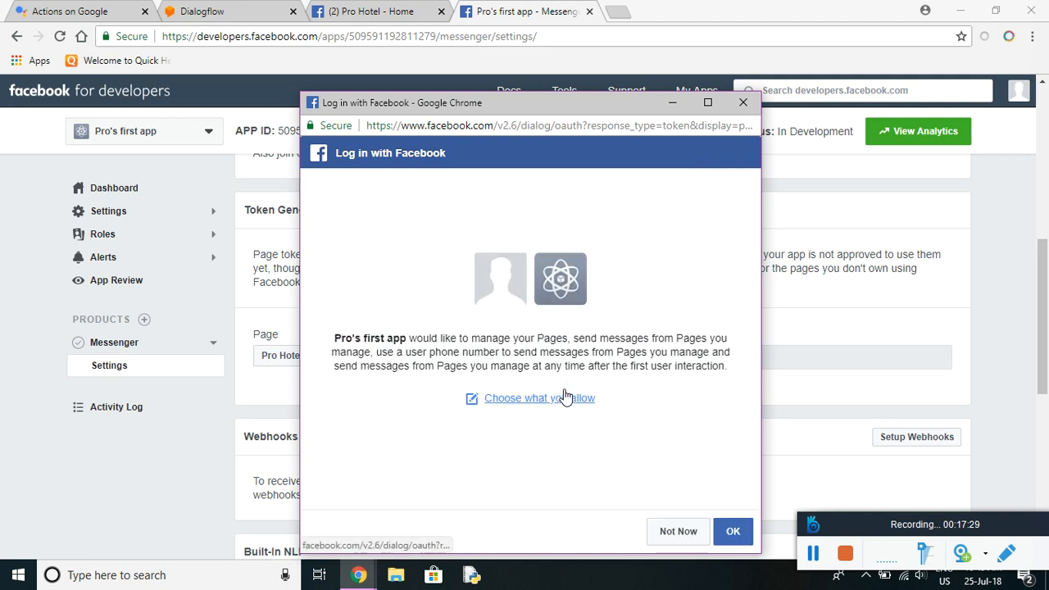
click(734, 537)
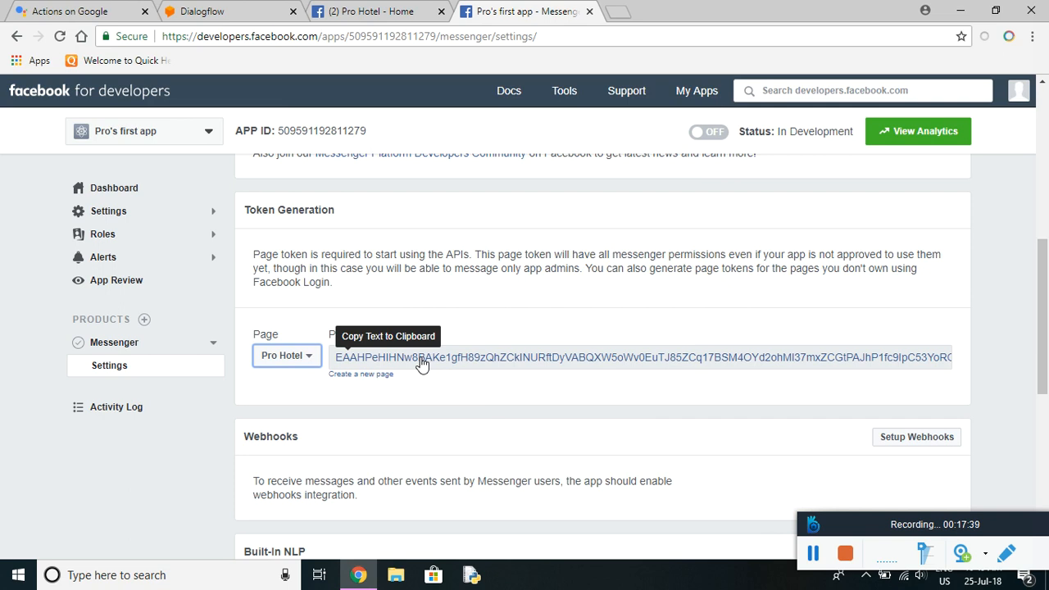
Turn on the Facebook Messenger integration in the Dialogflow agent's Integrations.
click(232, 14)
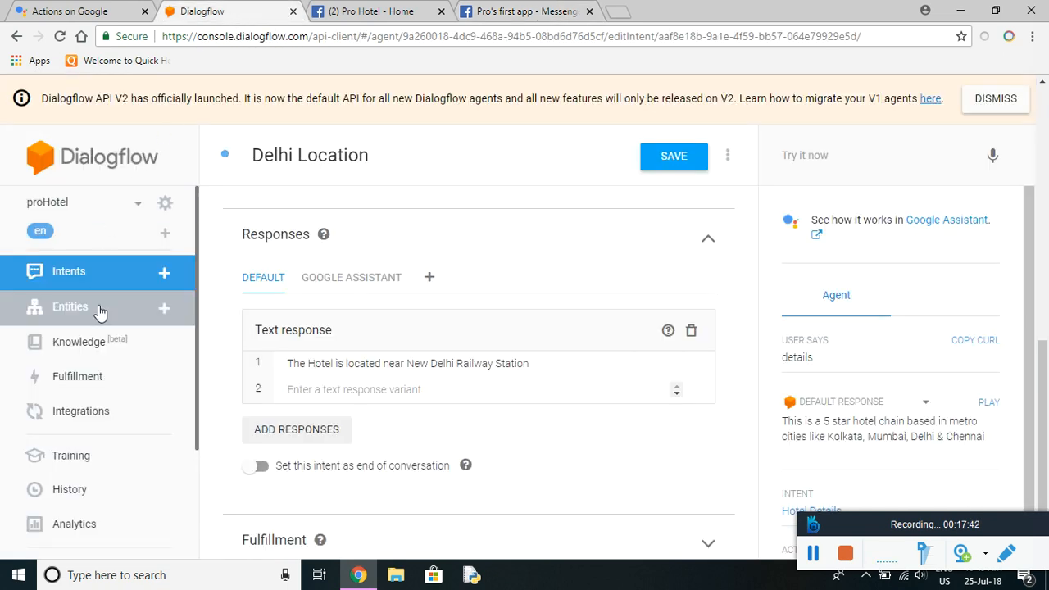
click(80, 423)
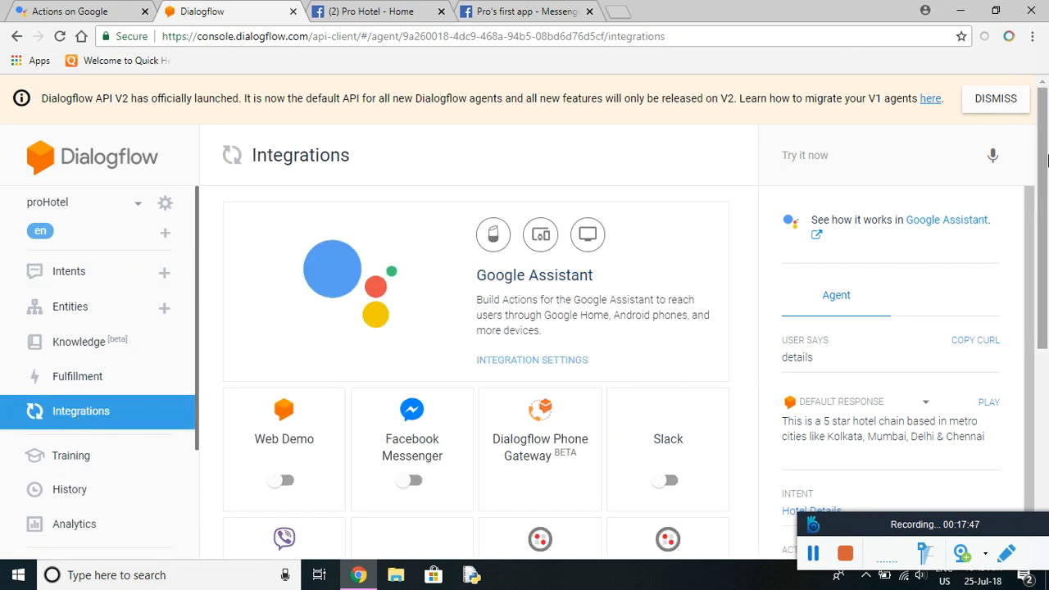
drag(1043, 156, 1045, 212)
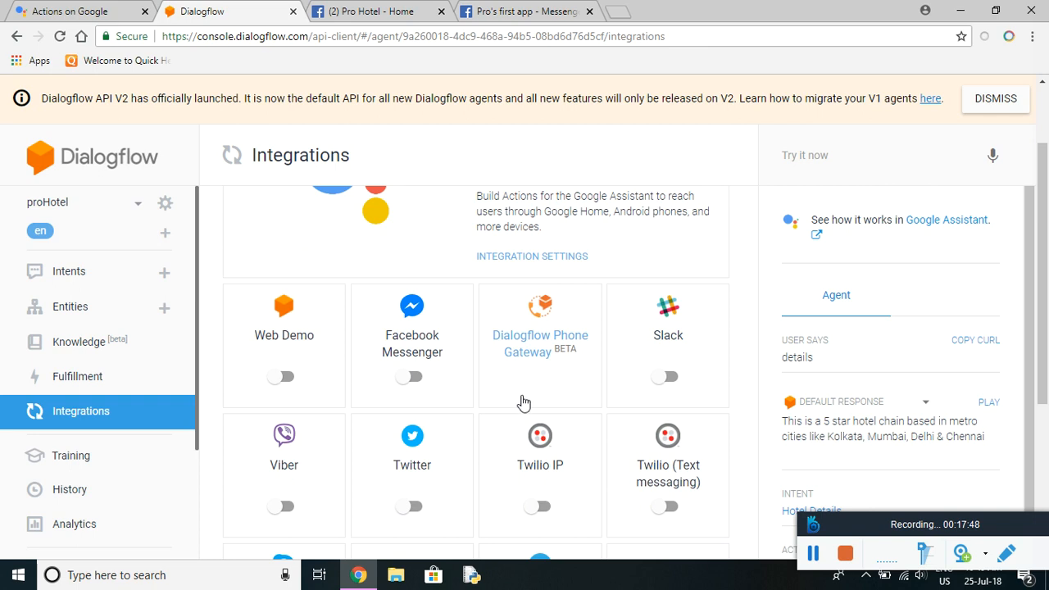
click(417, 379)
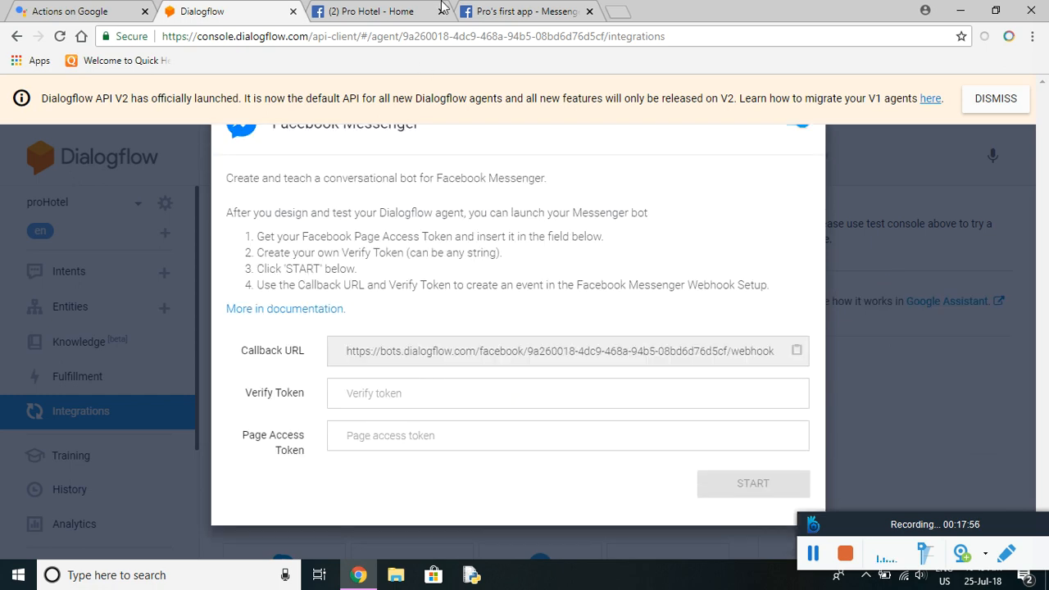
Copy the Pro Hotel page access token and paste it into the Messenger integration.
click(554, 12)
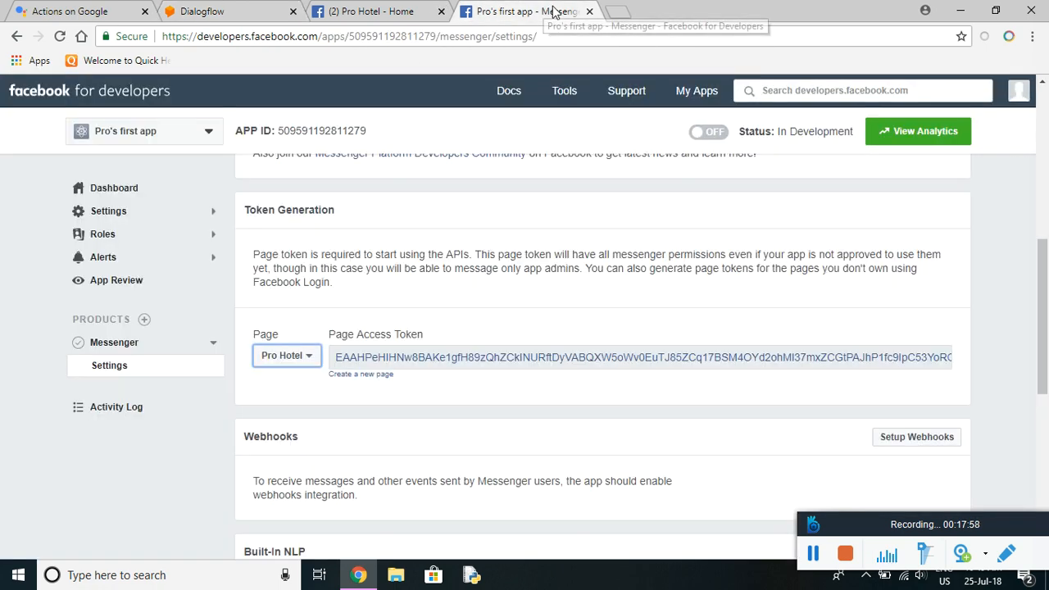
click(387, 363)
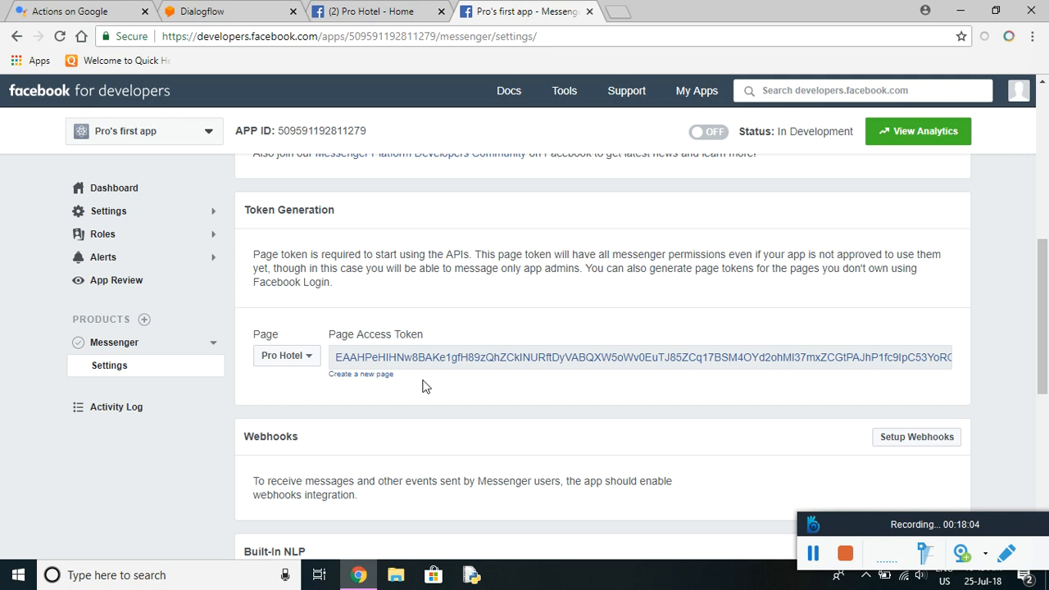
click(244, 14)
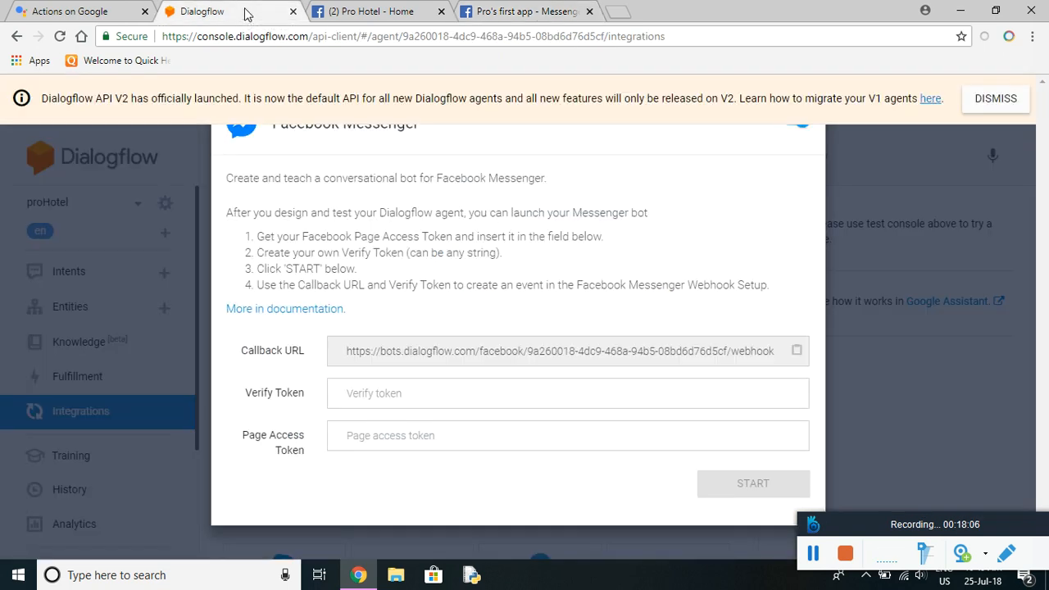
right_click(415, 436)
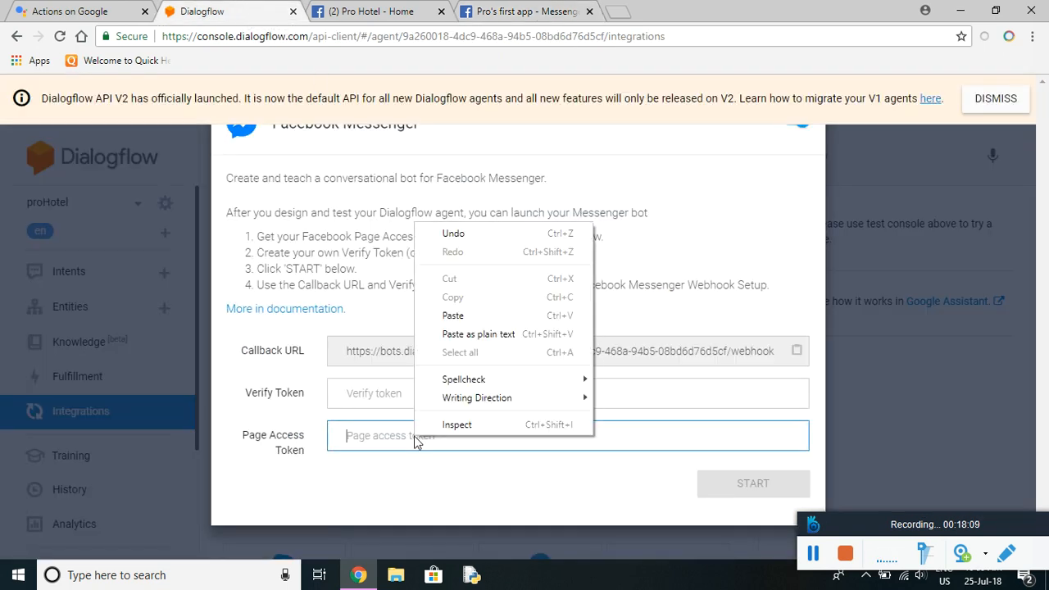
click(474, 320)
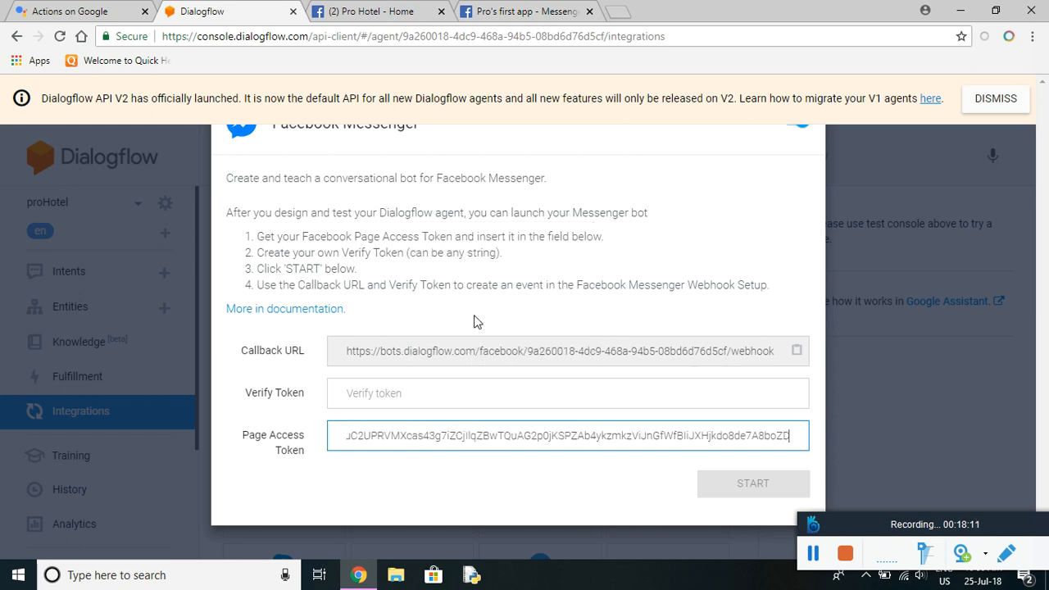
click(415, 391)
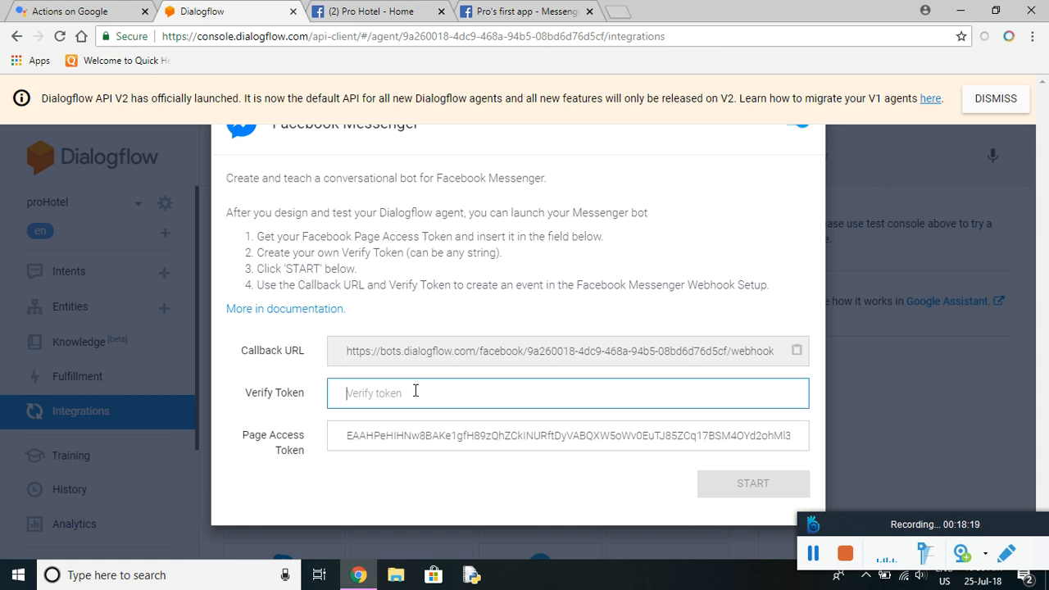
text(hotel)
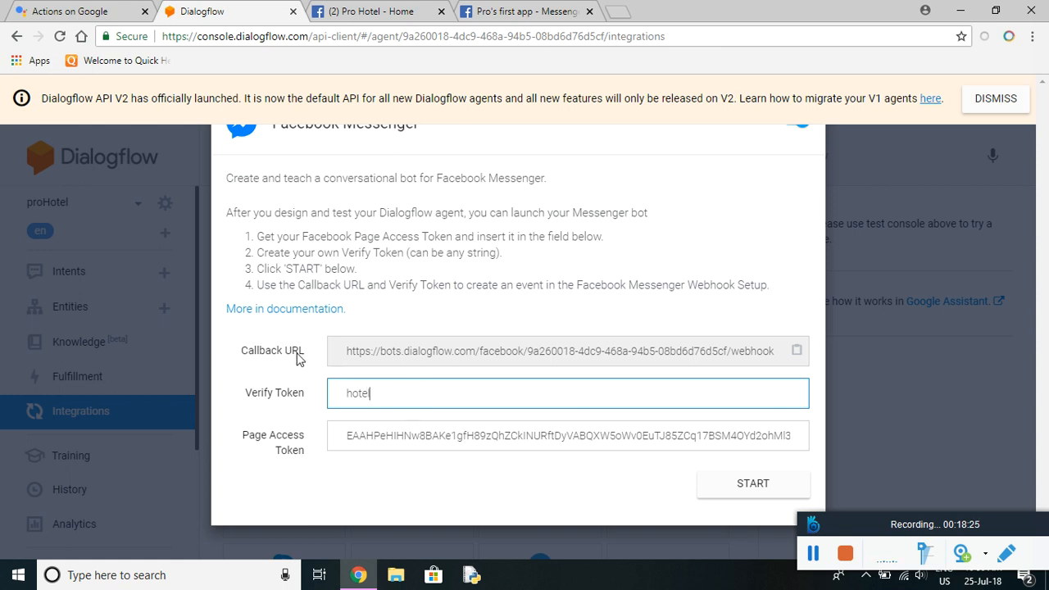
click(798, 352)
click(798, 353)
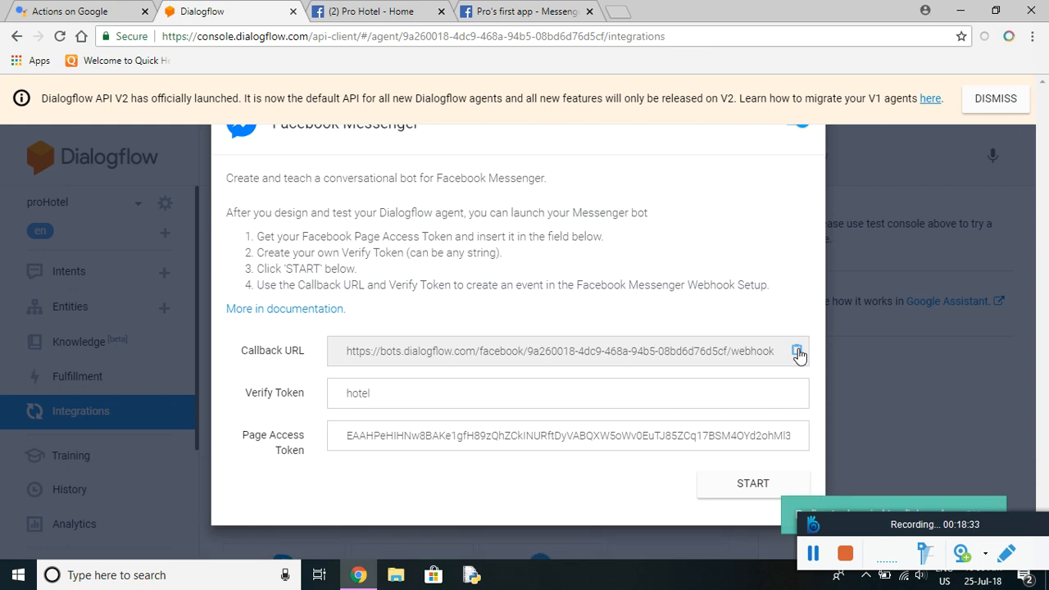
Start a new webhook subscription and paste the Dialogflow callback URL into it.
click(531, 15)
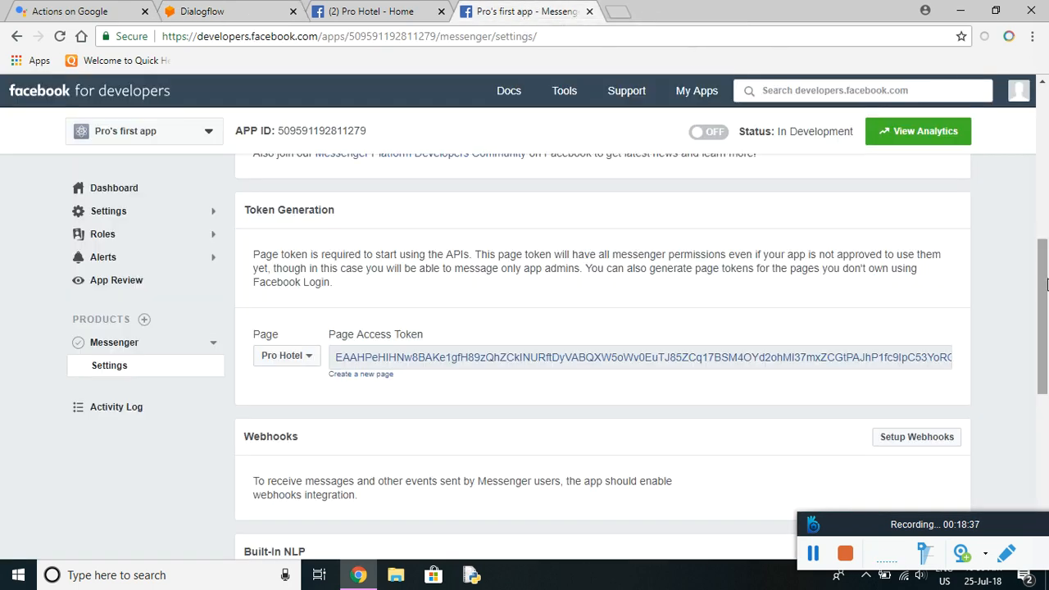
drag(1047, 280, 1047, 324)
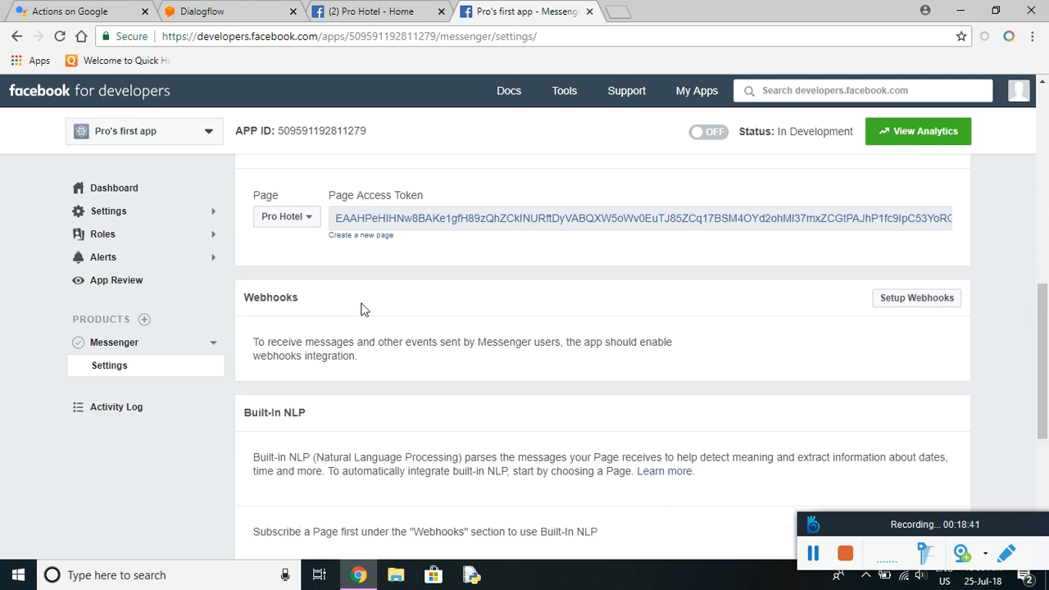
click(917, 300)
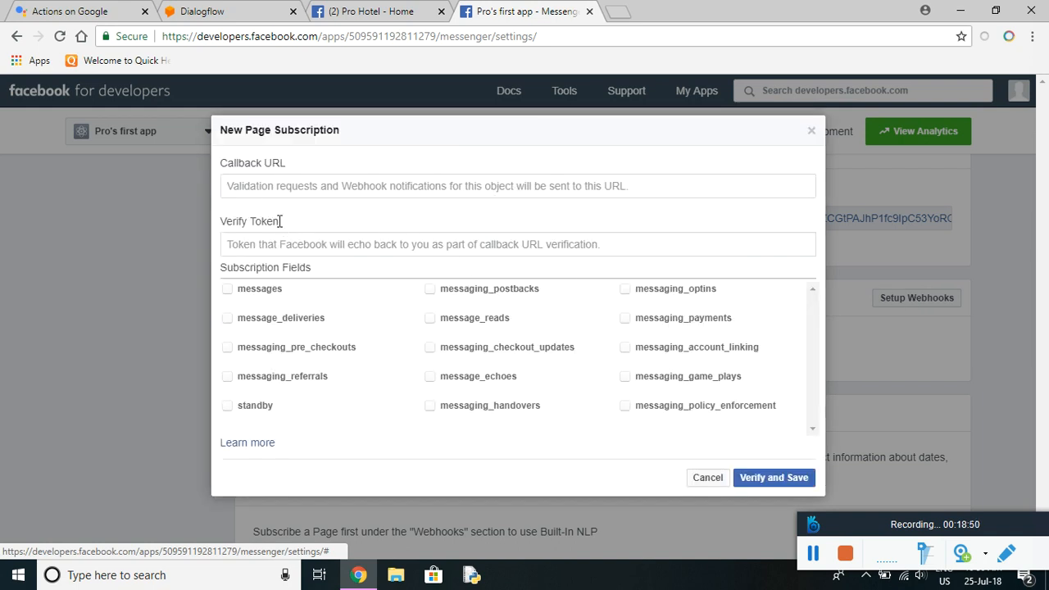
click(220, 11)
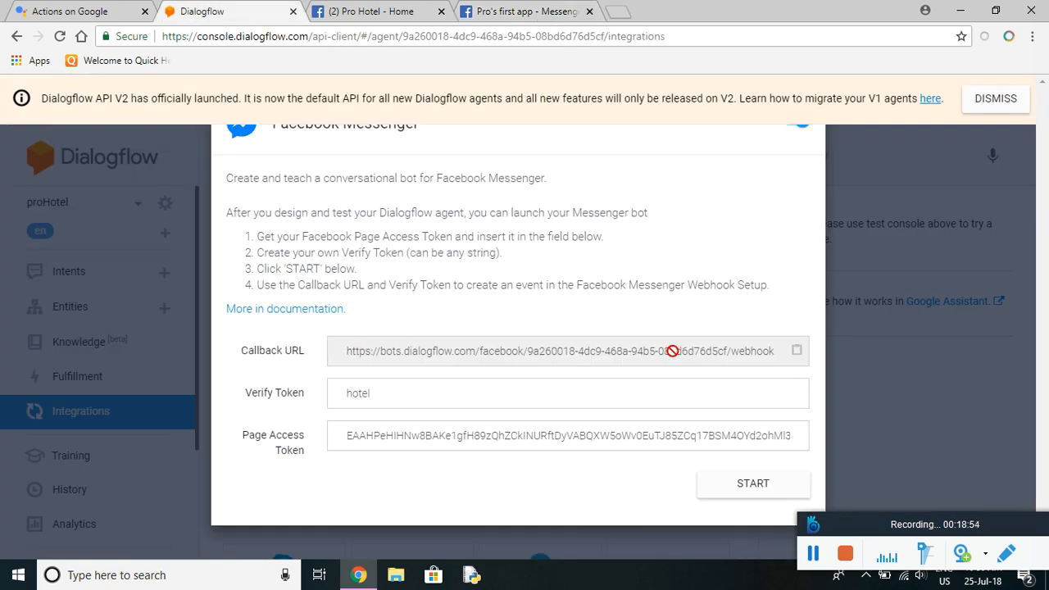
click(518, 12)
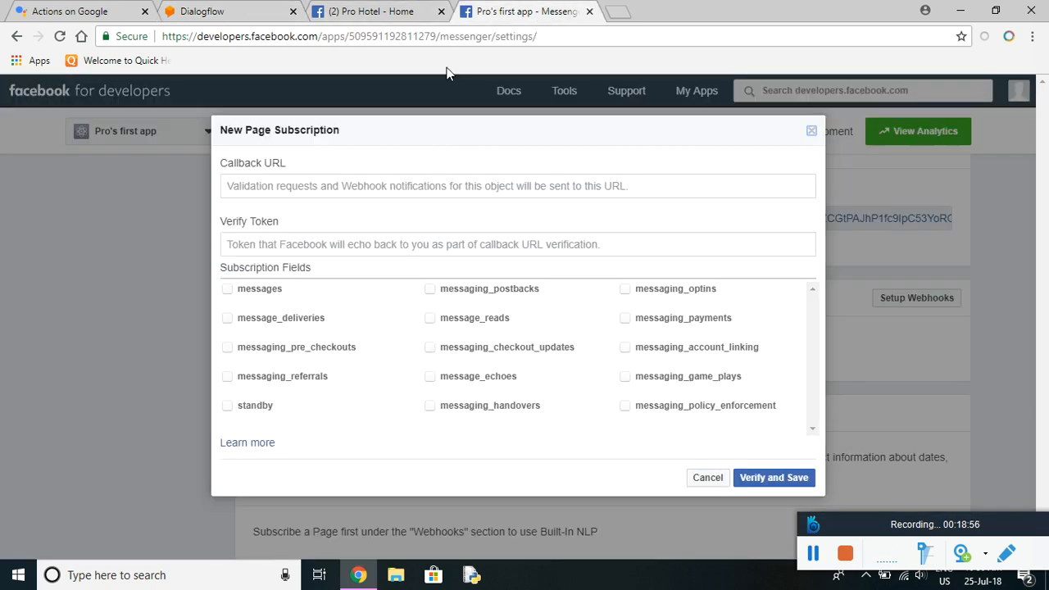
click(311, 186)
key(ctrl+v)
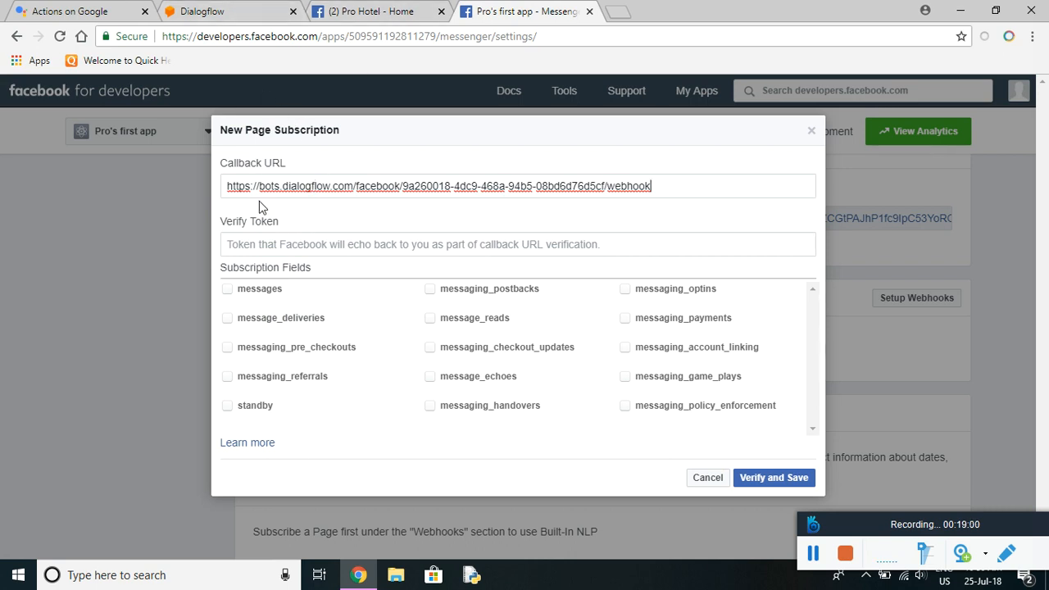
Enter verify token 'hotel' and try Verify and Save, which fails with 404.
key(ctrl+shift+Tab)
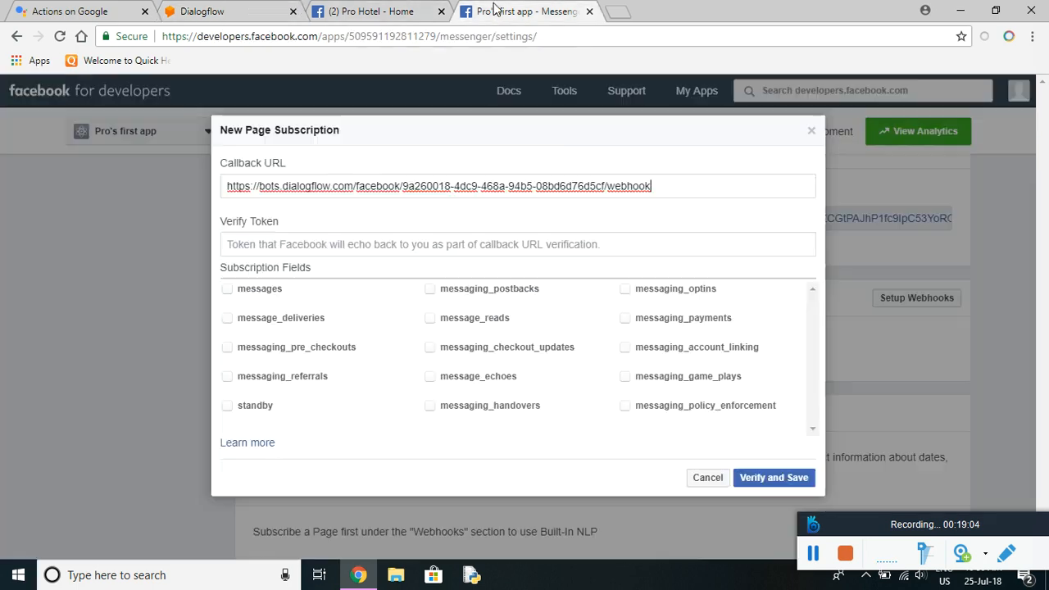
click(500, 11)
click(327, 243)
text(hotel)
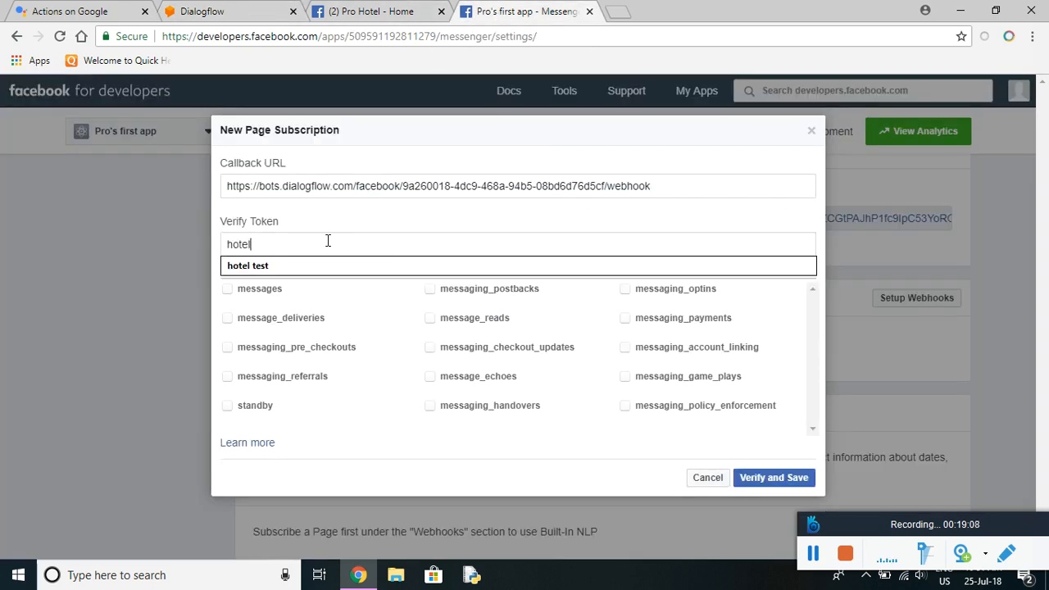
click(461, 214)
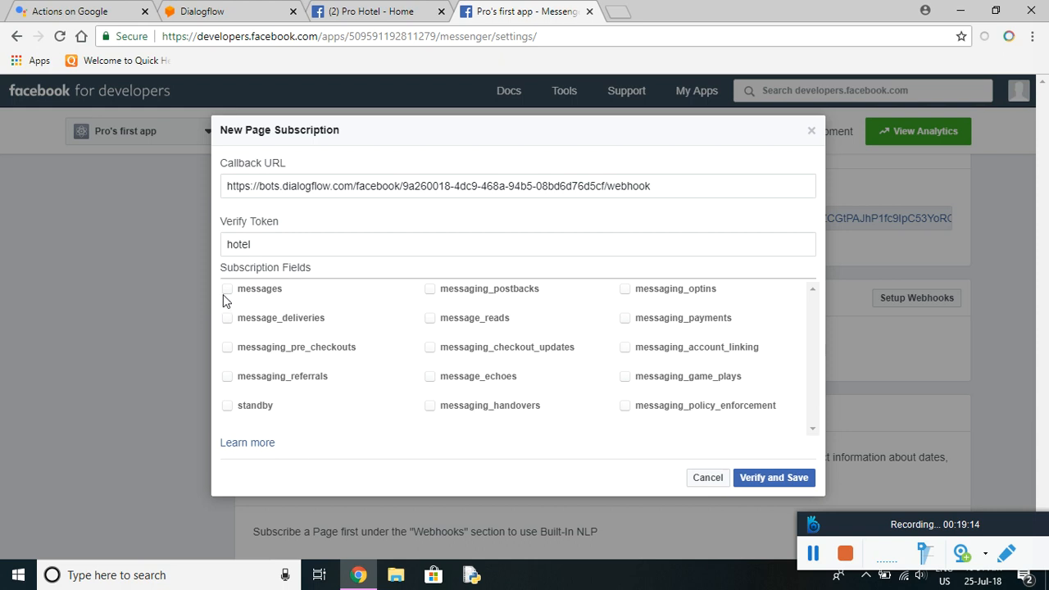
click(775, 484)
Start the Dialogflow Messenger bot, then verify and save the Facebook webhook as Complete.
click(211, 11)
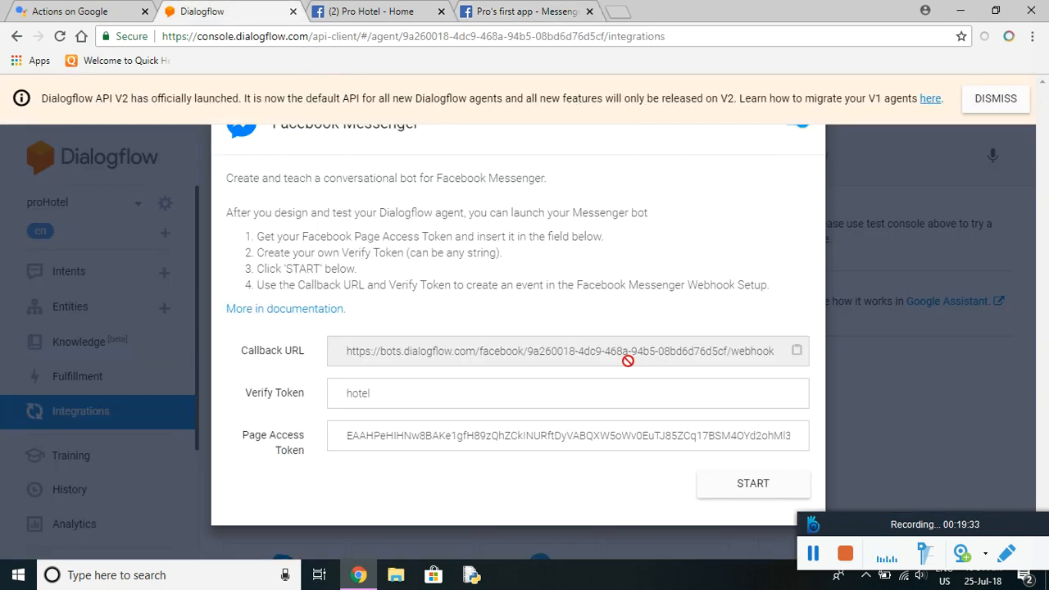
click(752, 485)
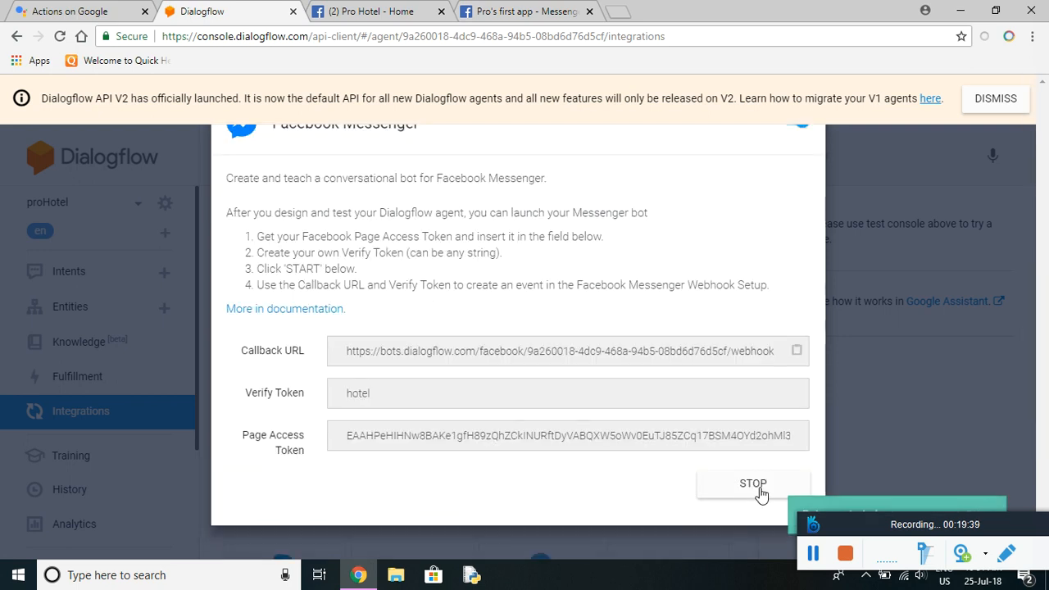
click(532, 11)
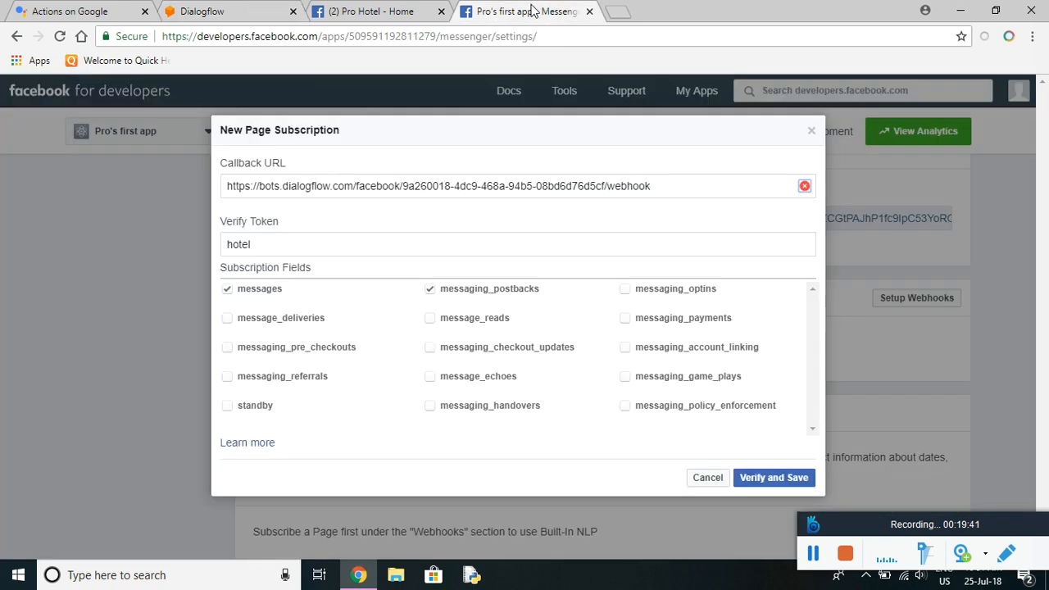
click(782, 482)
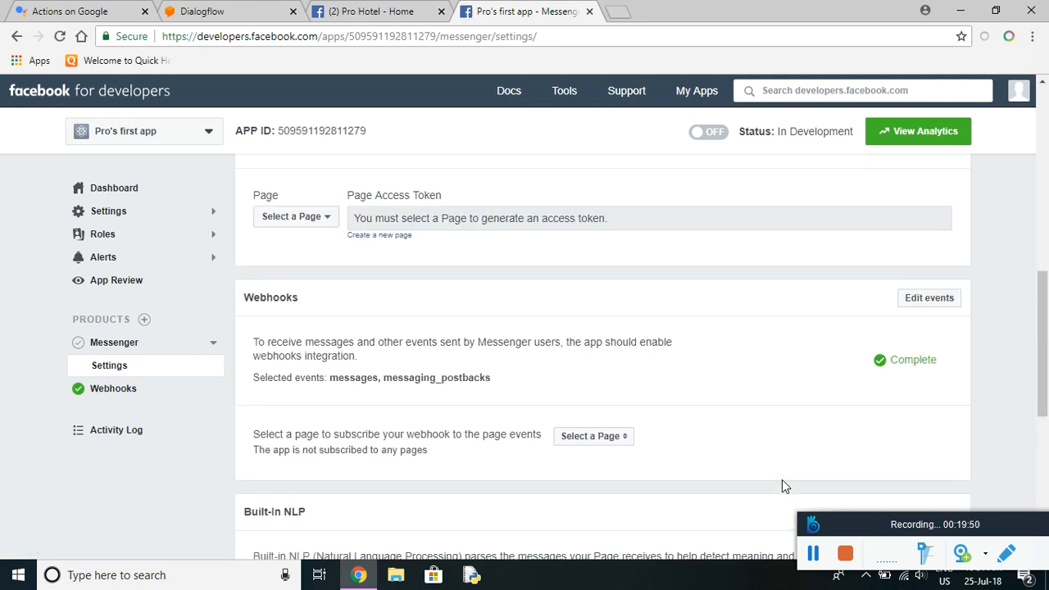
click(385, 15)
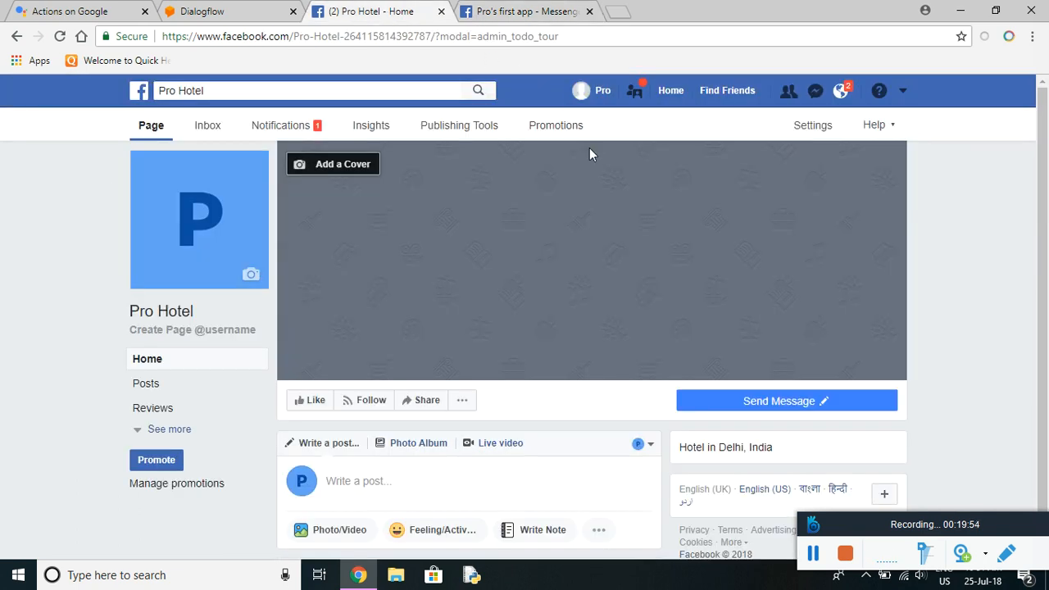
View Pro Hotel as a page visitor and Get Started to receive the bot's greeting.
click(463, 404)
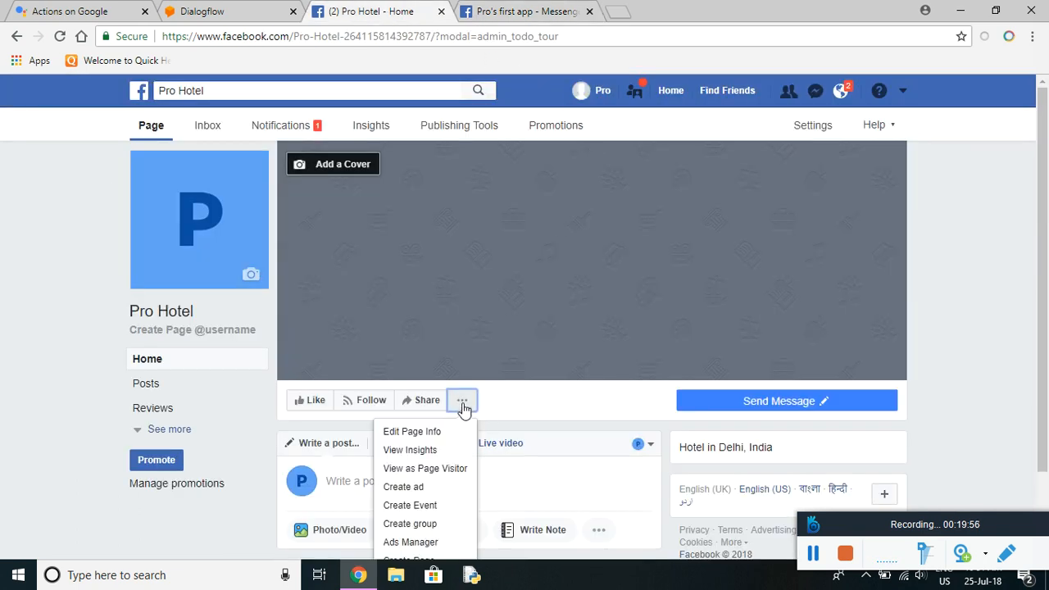
click(461, 471)
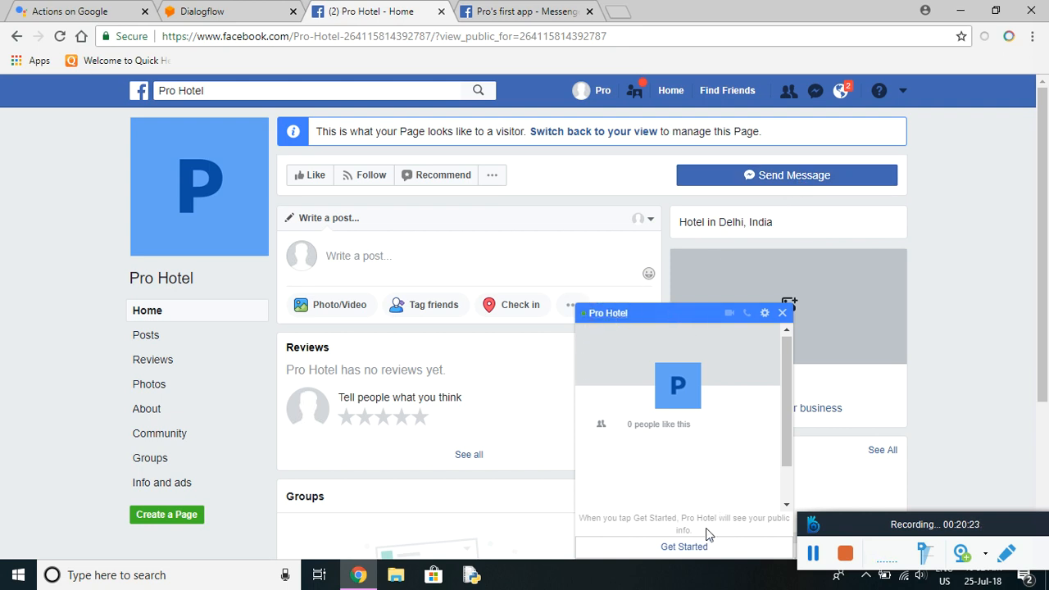
click(685, 546)
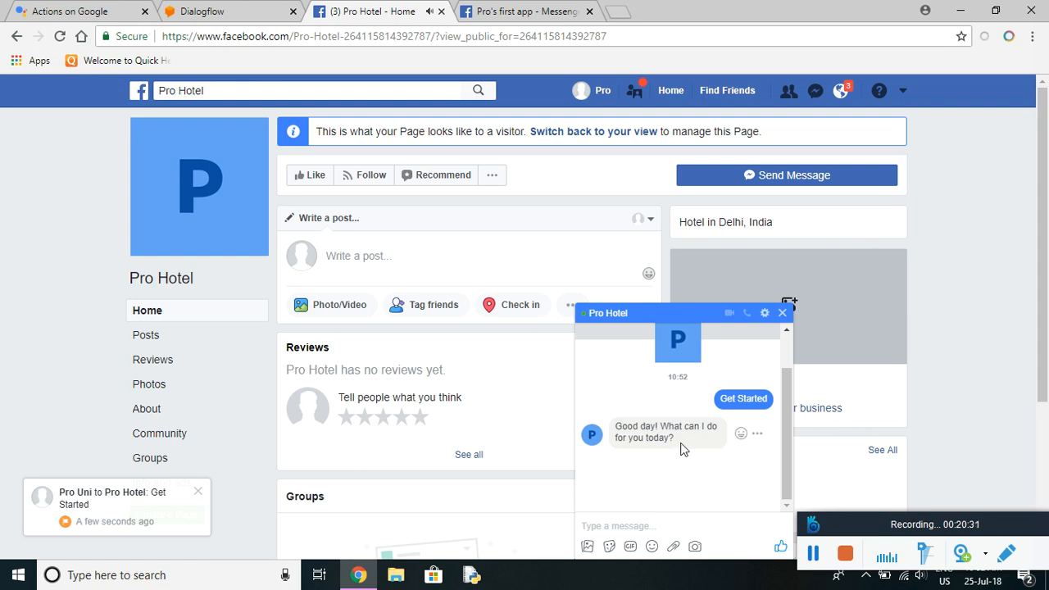
click(182, 8)
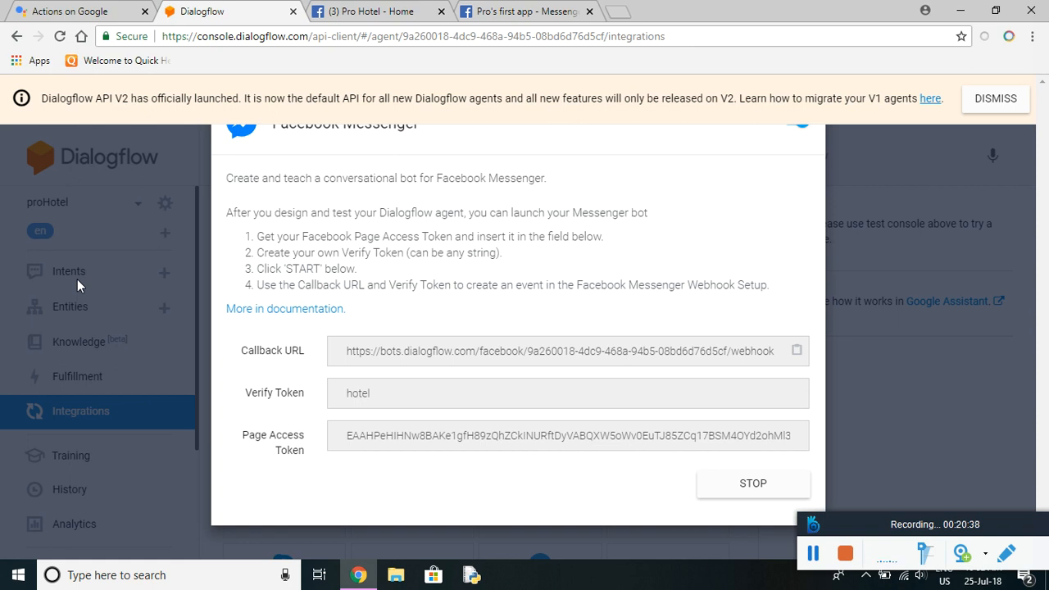
Send 'Tell me the details of the hotel' to the Pro Hotel bot.
click(502, 12)
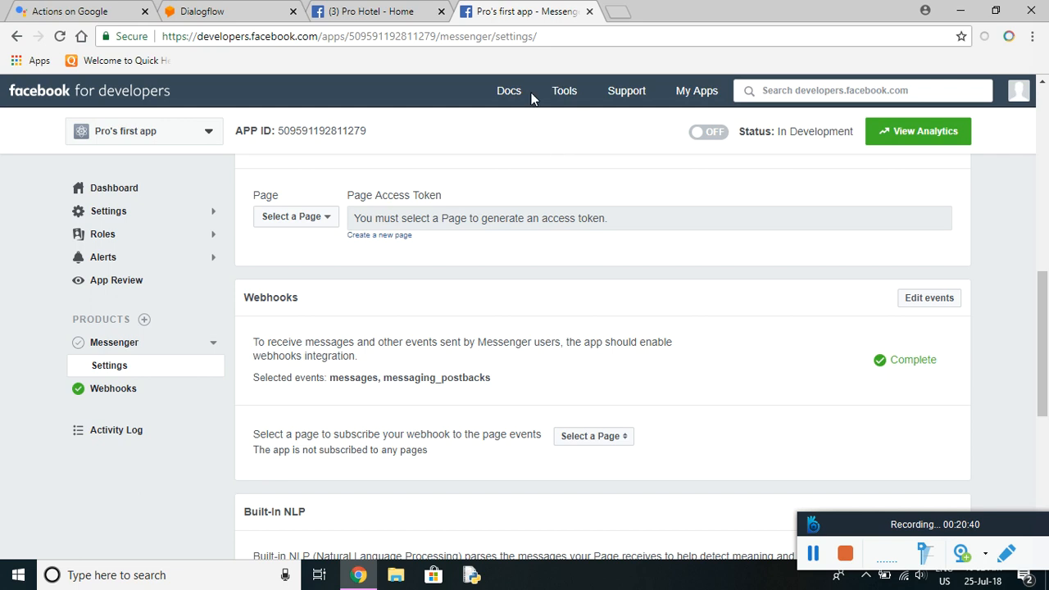
click(371, 12)
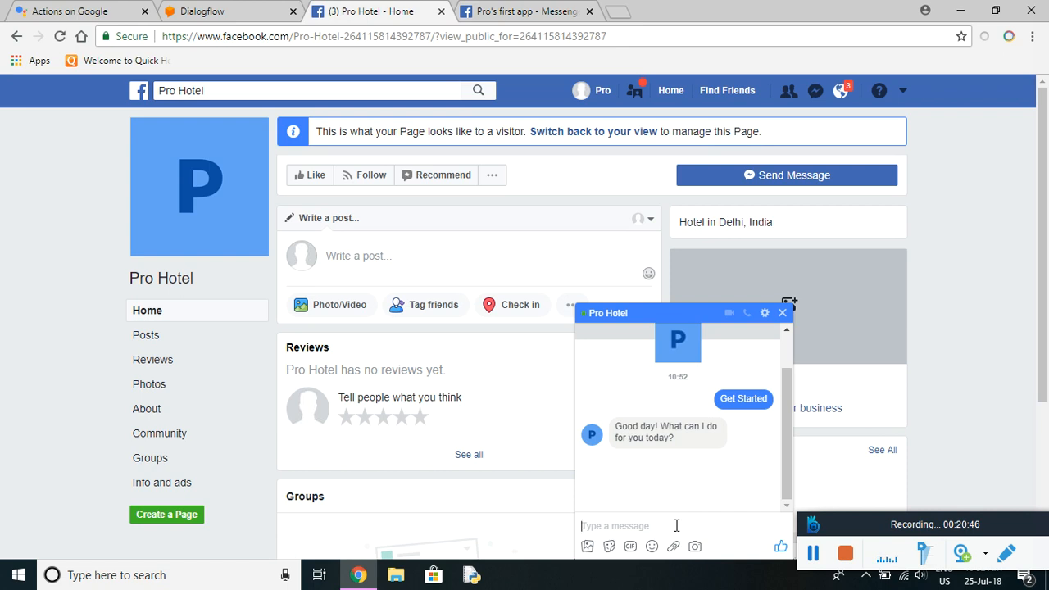
text(T)
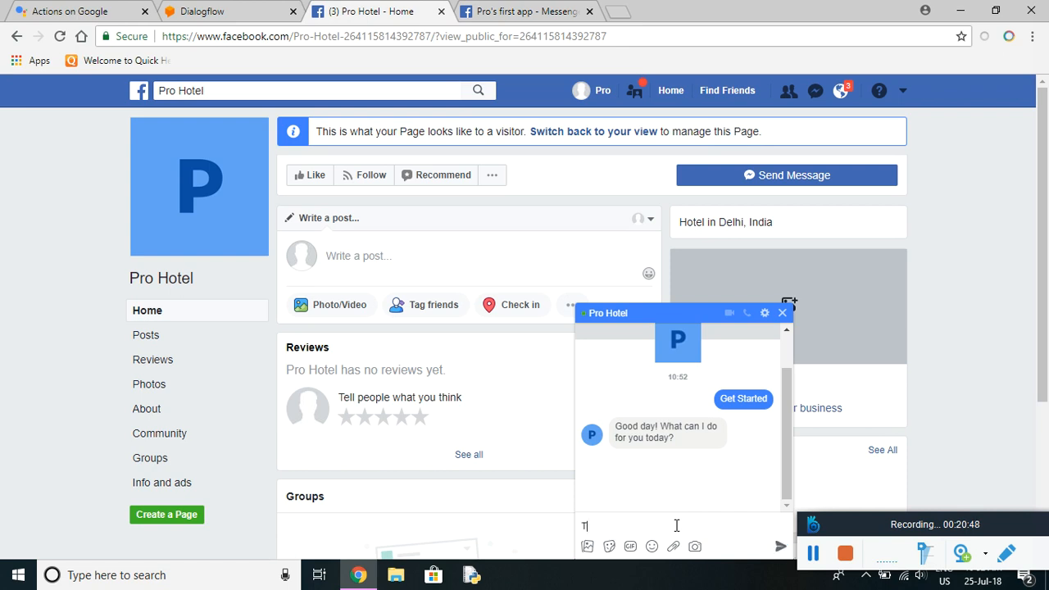
text(ell th)
key(BackSpace)
key(BackSpace)
text(me the details of the hotel)
key(Return)
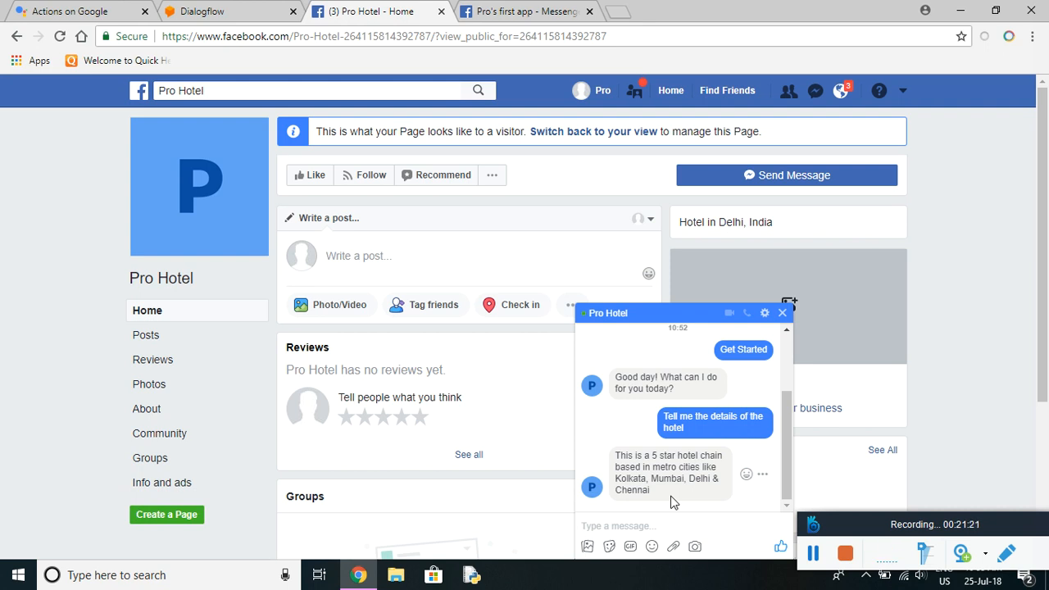
Send 'location' and then 'kolkata' as the chosen city.
text(location)
key(Return)
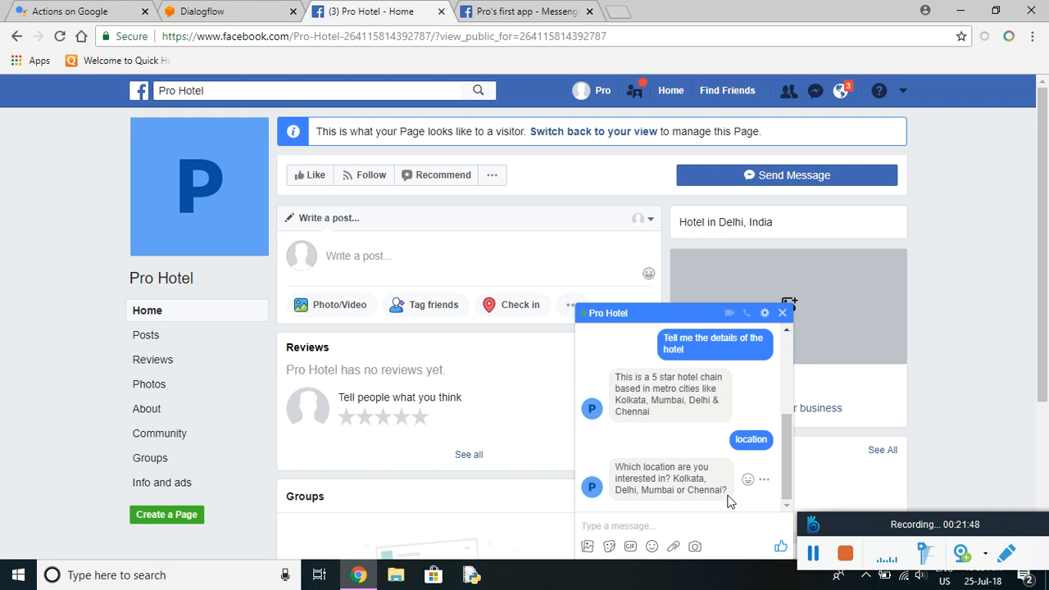
text(kolkata)
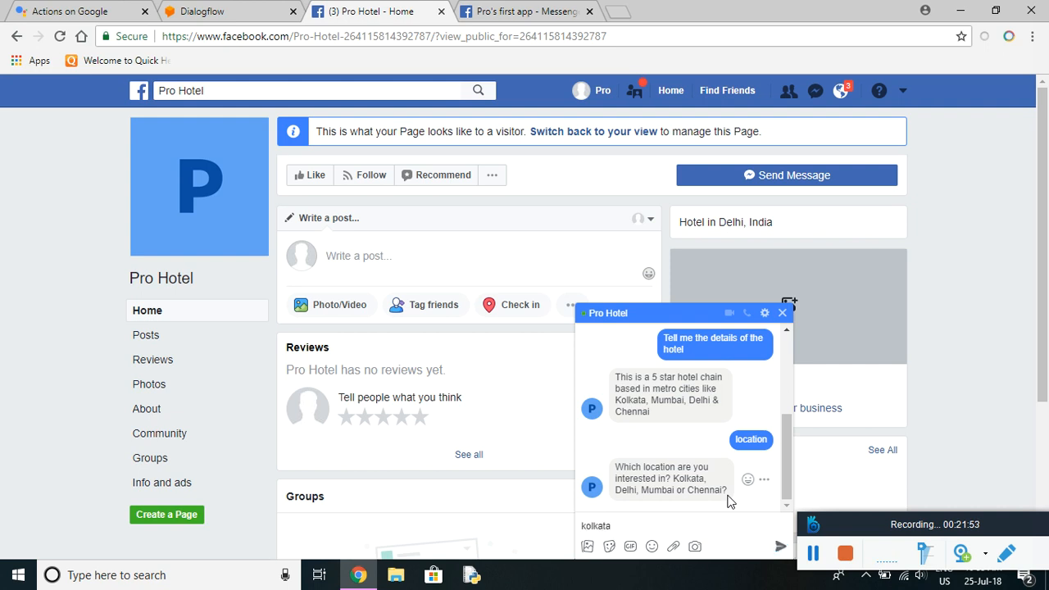
key(Return)
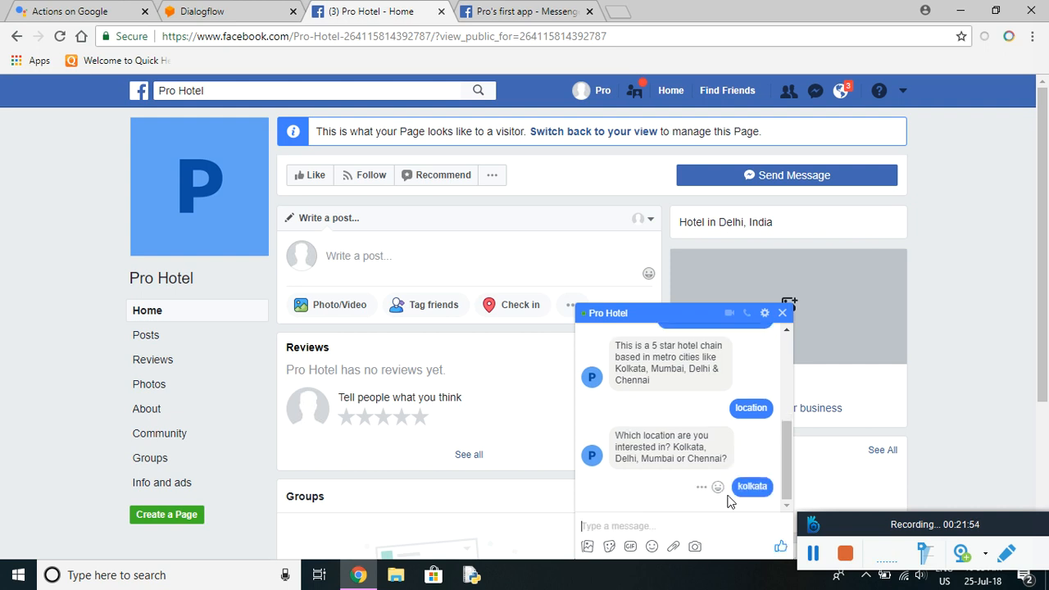